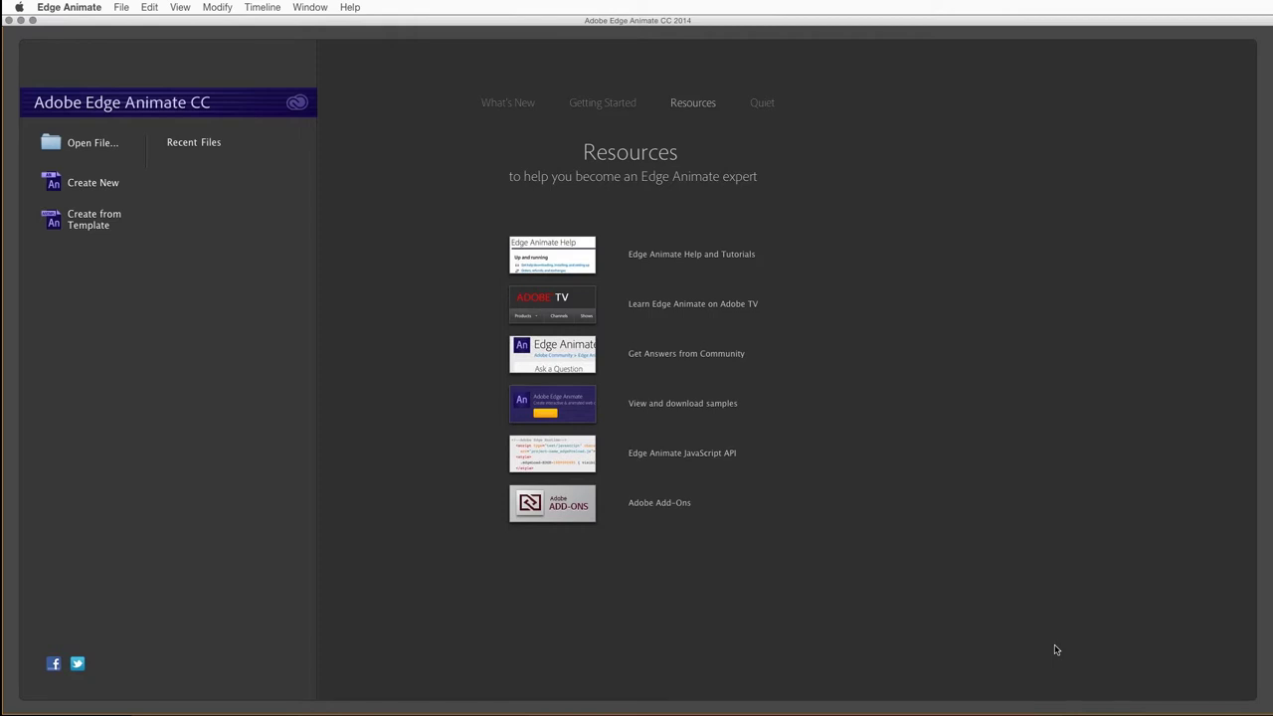
- Create a new blank animation document and check the Word brief's 45-90 second video length
{"action": "left_click", "coordinate": [95, 187]}
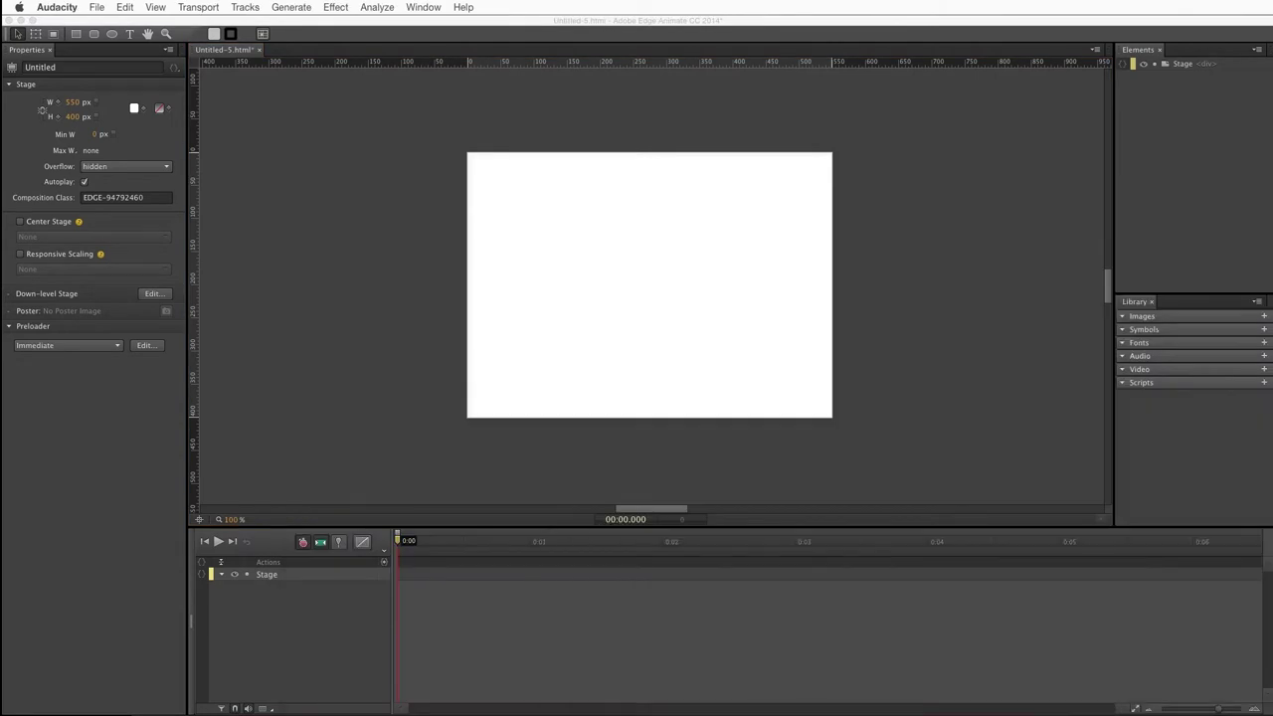
{"action": "left_click", "coordinate": [908, 587]}
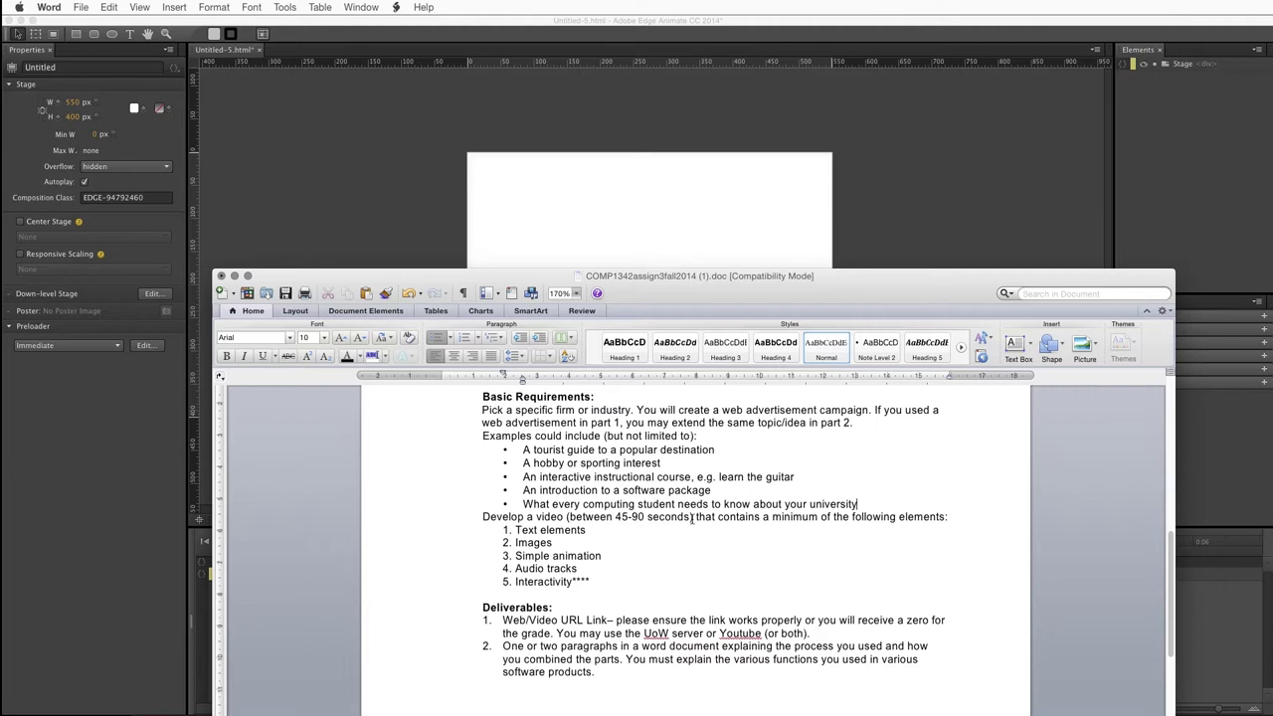
{"action": "left_click", "coordinate": [693, 518]}
- Put the Word brief away and bring the Audacity sewing_machine_sound window into full view
{"action": "left_click", "coordinate": [233, 276]}
{"action": "left_click", "coordinate": [396, 312]}
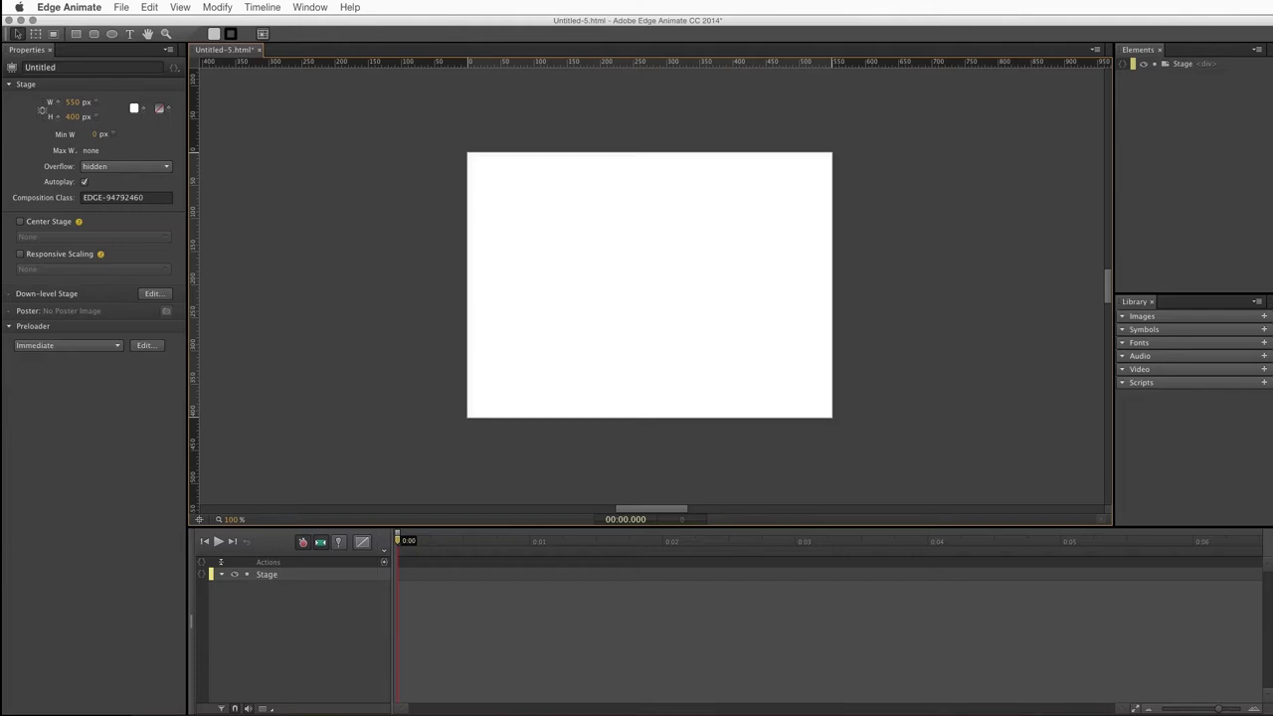
{"action": "key", "text": "super+Tab"}
{"action": "left_click_drag", "start_coordinate": [77, 523], "coordinate": [266, 241]}
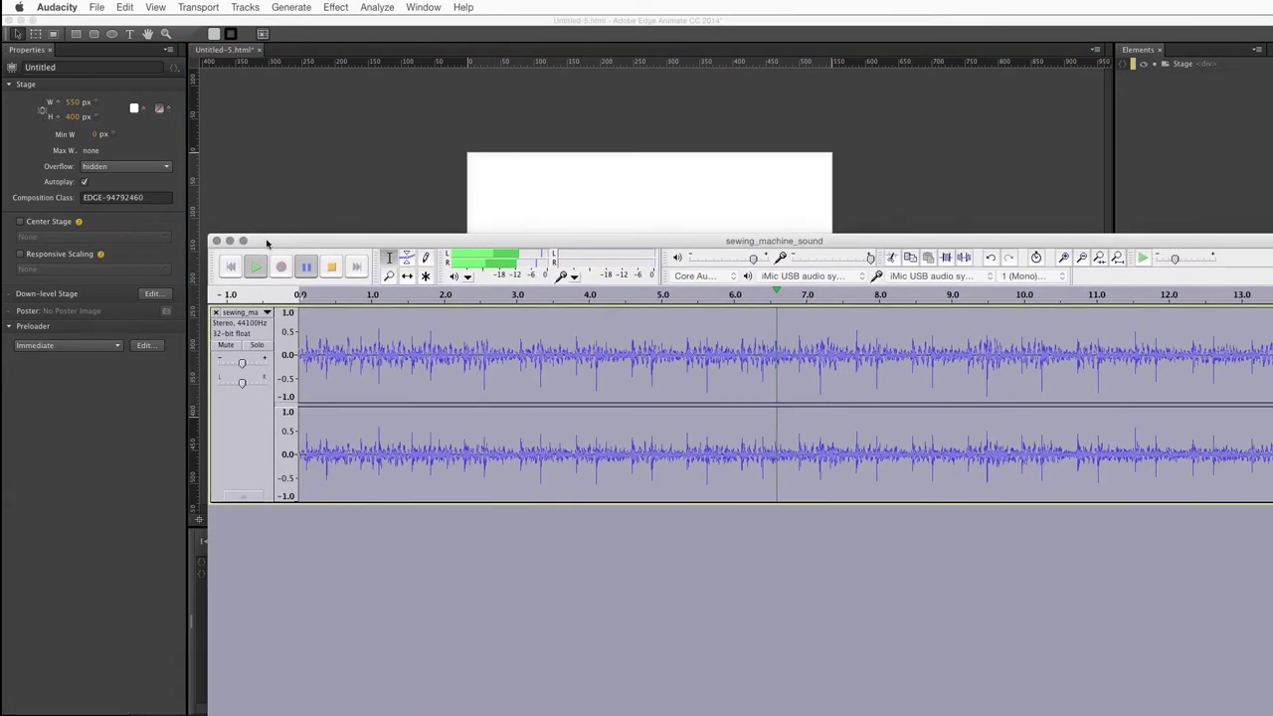
- Play and pause the sewing machine sound, then close Audacity and return to Edge Animate
{"action": "left_click", "coordinate": [314, 270]}
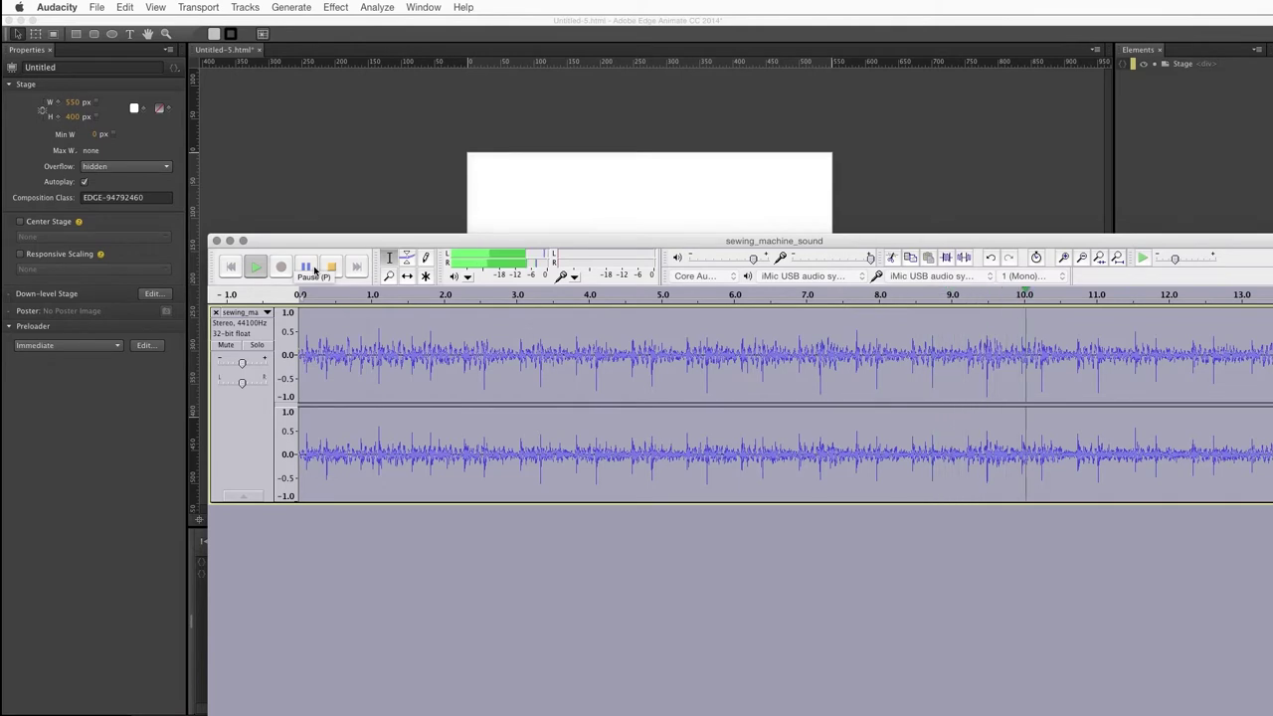
{"action": "left_click", "coordinate": [314, 270]}
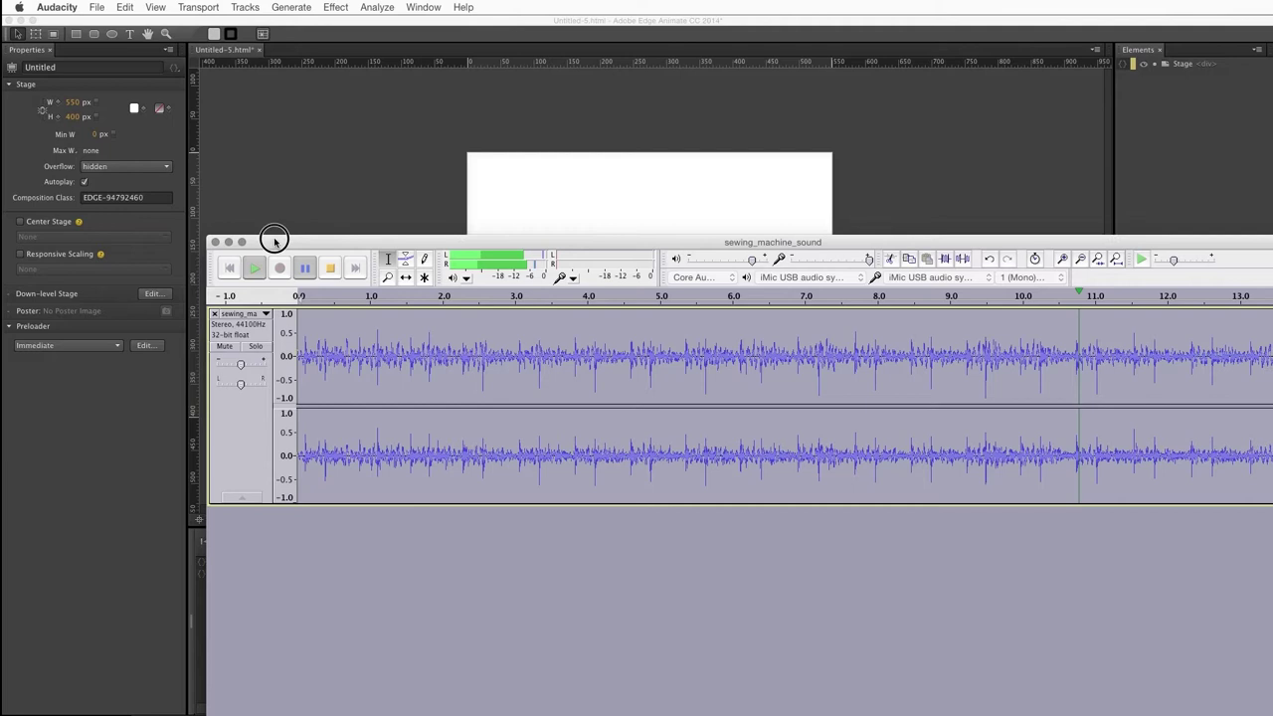
{"action": "left_click", "coordinate": [215, 241]}
{"action": "left_click", "coordinate": [962, 398]}
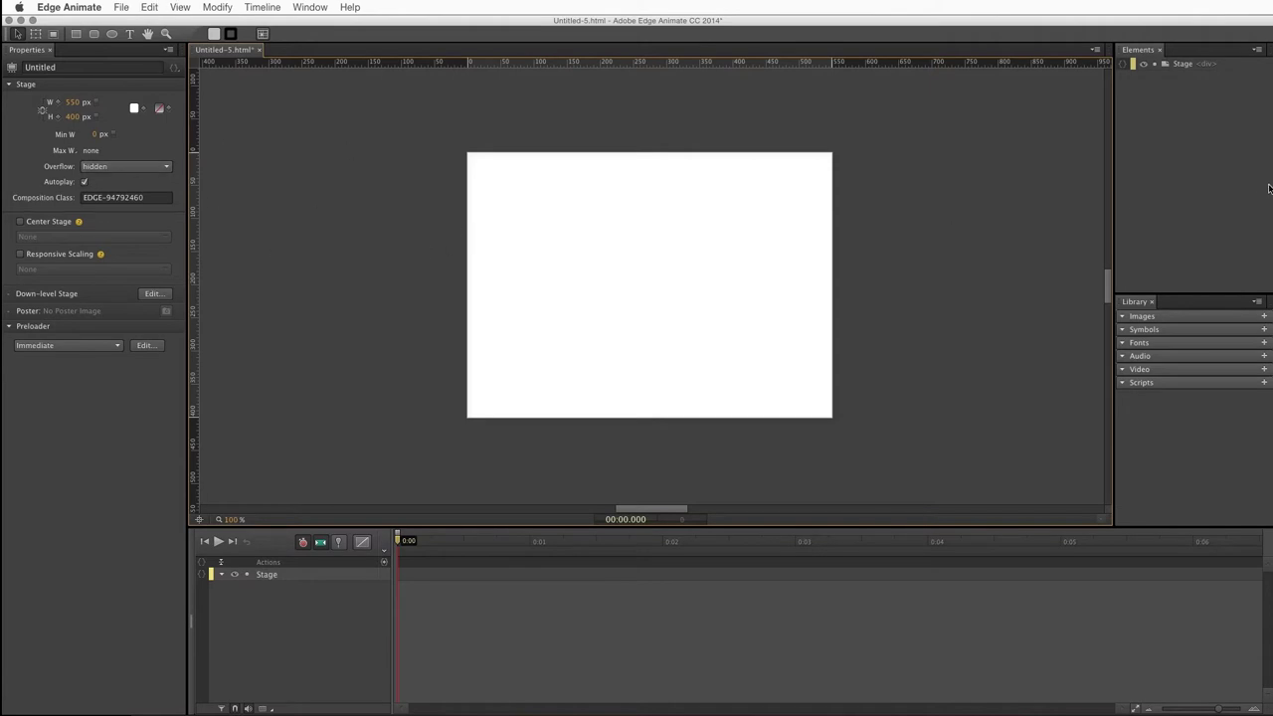
- Drop sewing_machine_sound.wav onto the stage and set it to Autoplay and Loop, with Preload Audio off
{"action": "key", "text": "super+Tab"}
{"action": "left_click_drag", "start_coordinate": [1259, 420], "coordinate": [702, 289]}
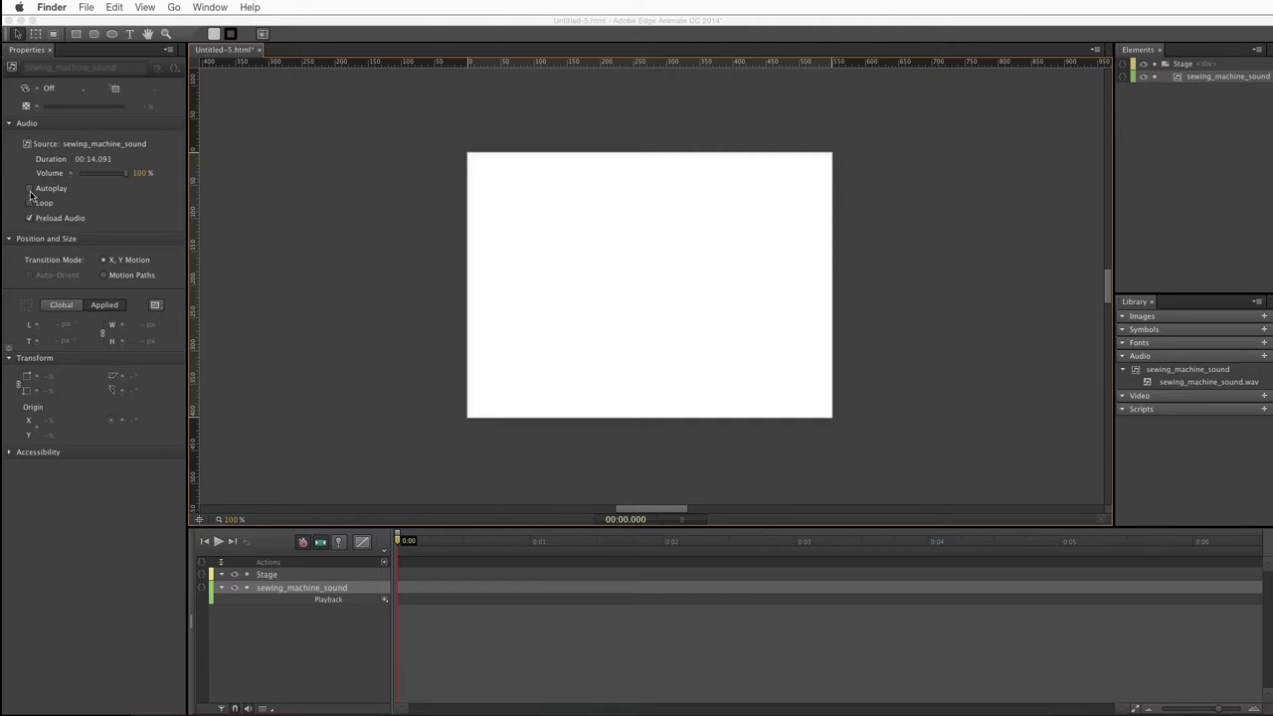
{"action": "left_click", "coordinate": [30, 191]}
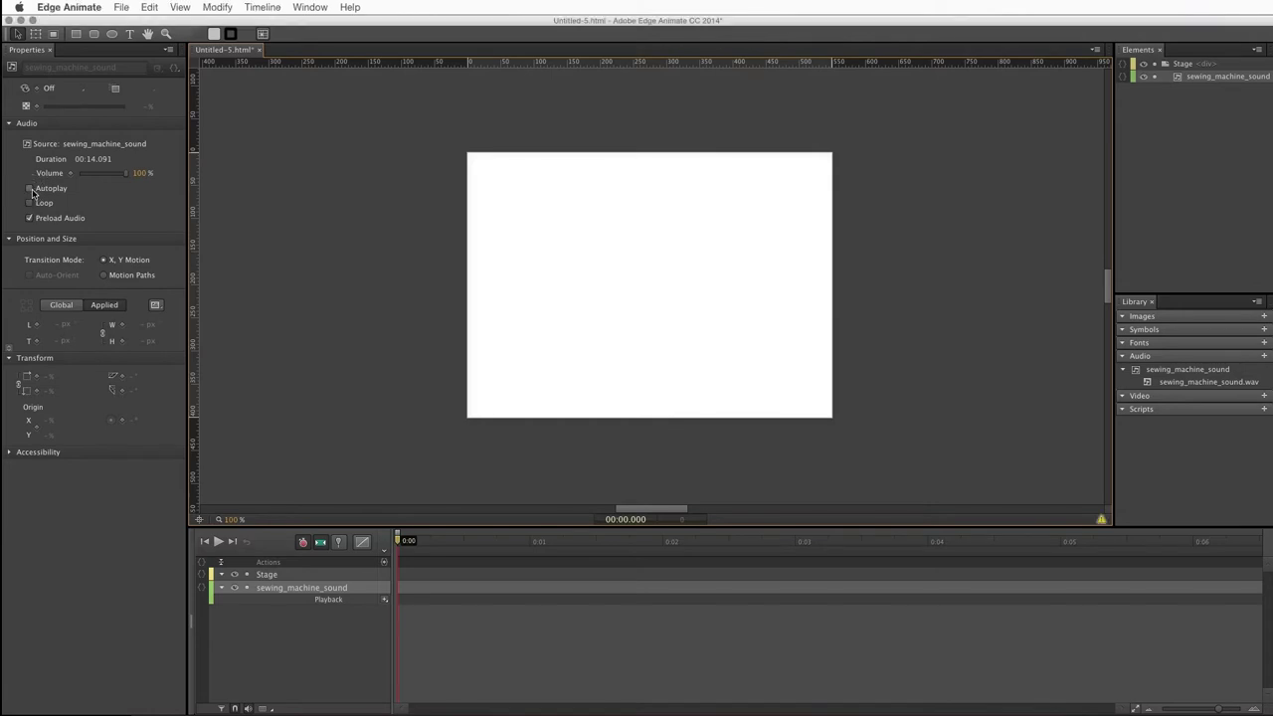
{"action": "left_click", "coordinate": [31, 191]}
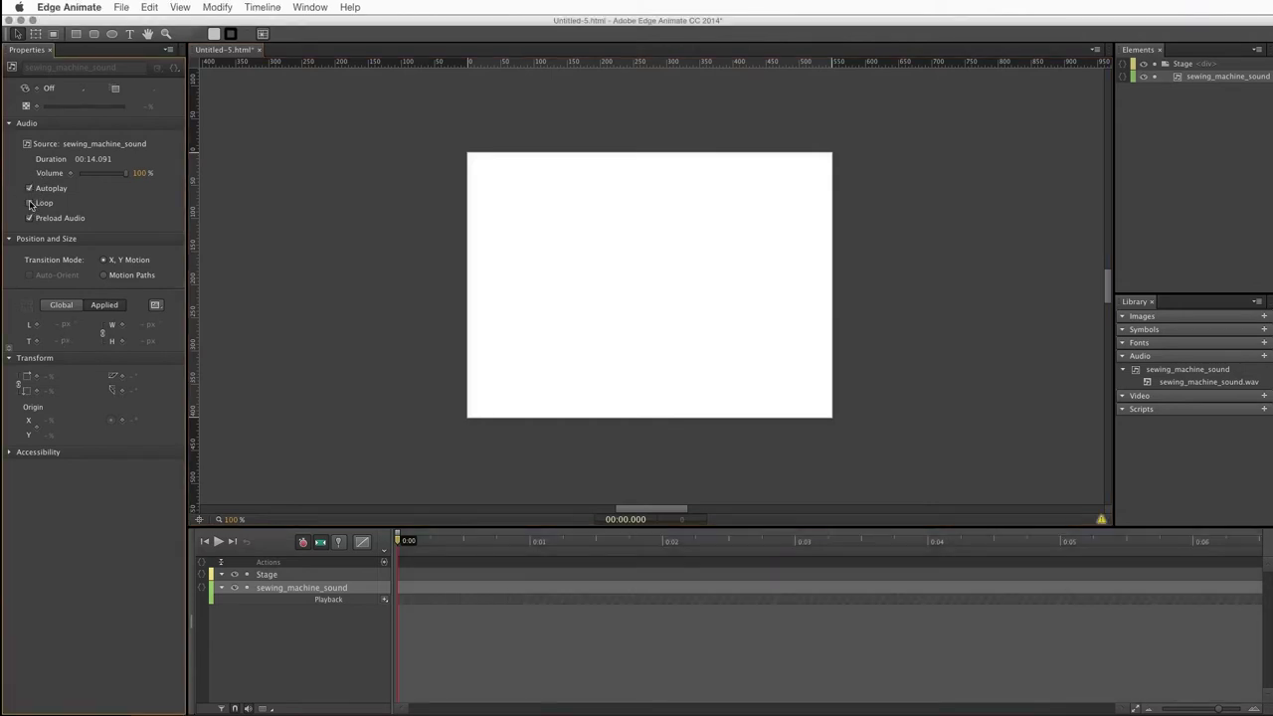
{"action": "left_click", "coordinate": [30, 202]}
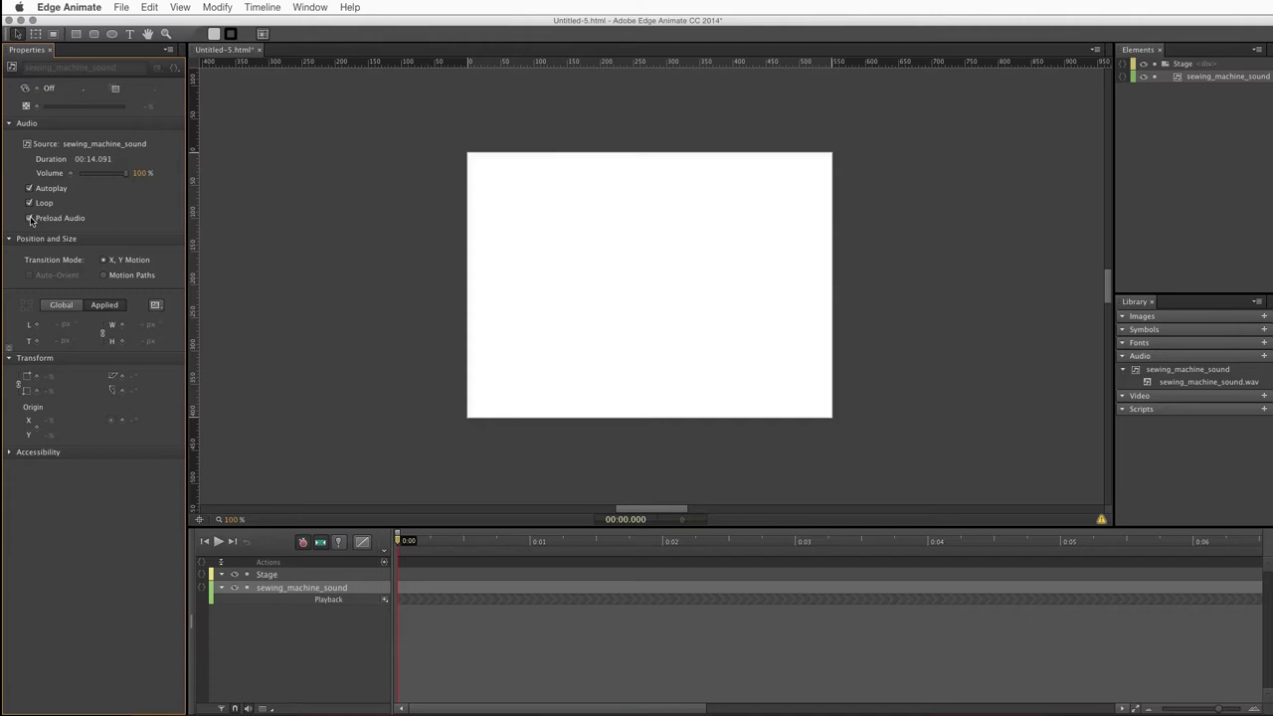
{"action": "left_click", "coordinate": [30, 218]}
{"action": "left_click", "coordinate": [266, 285]}
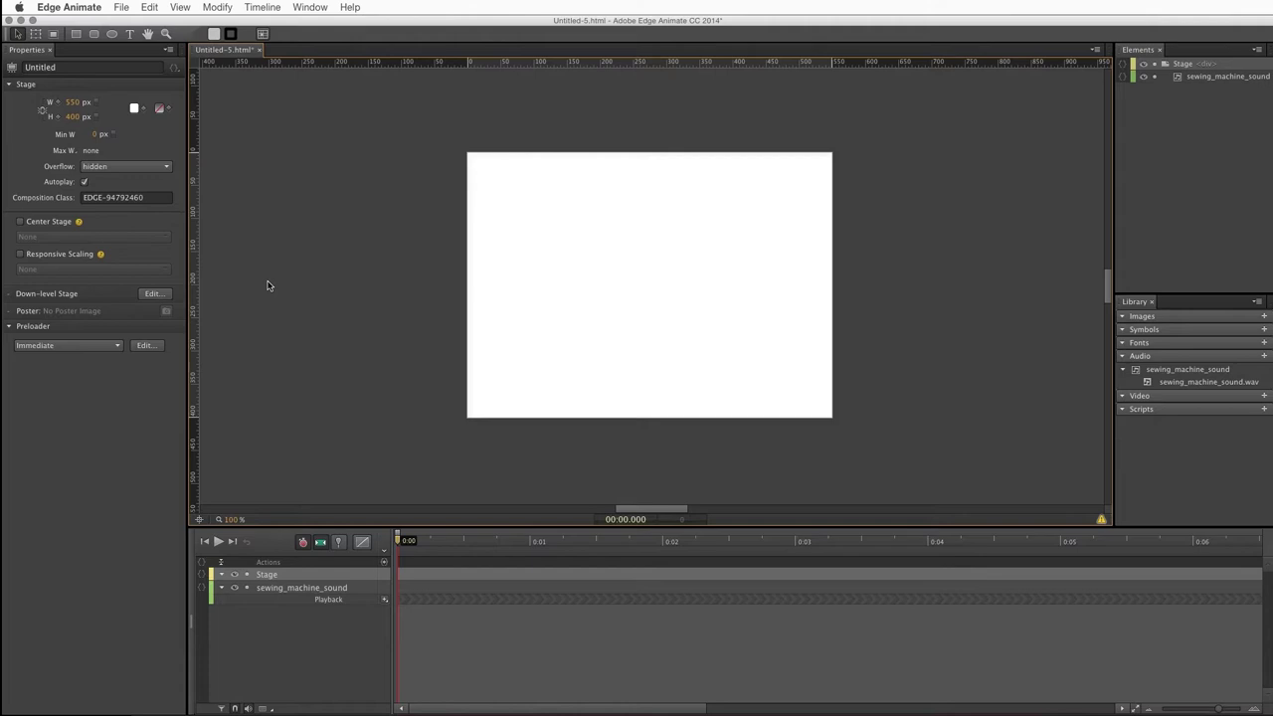
{"action": "left_click", "coordinate": [124, 7]}
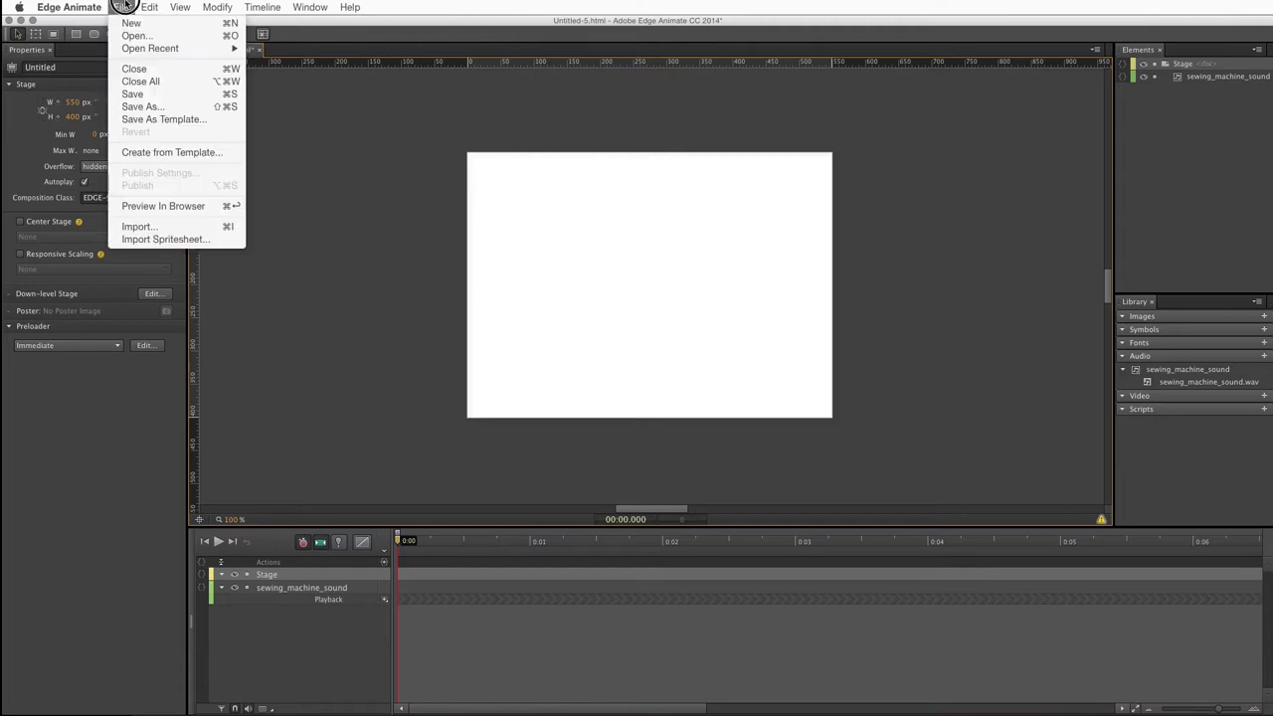
{"action": "left_click", "coordinate": [192, 207]}
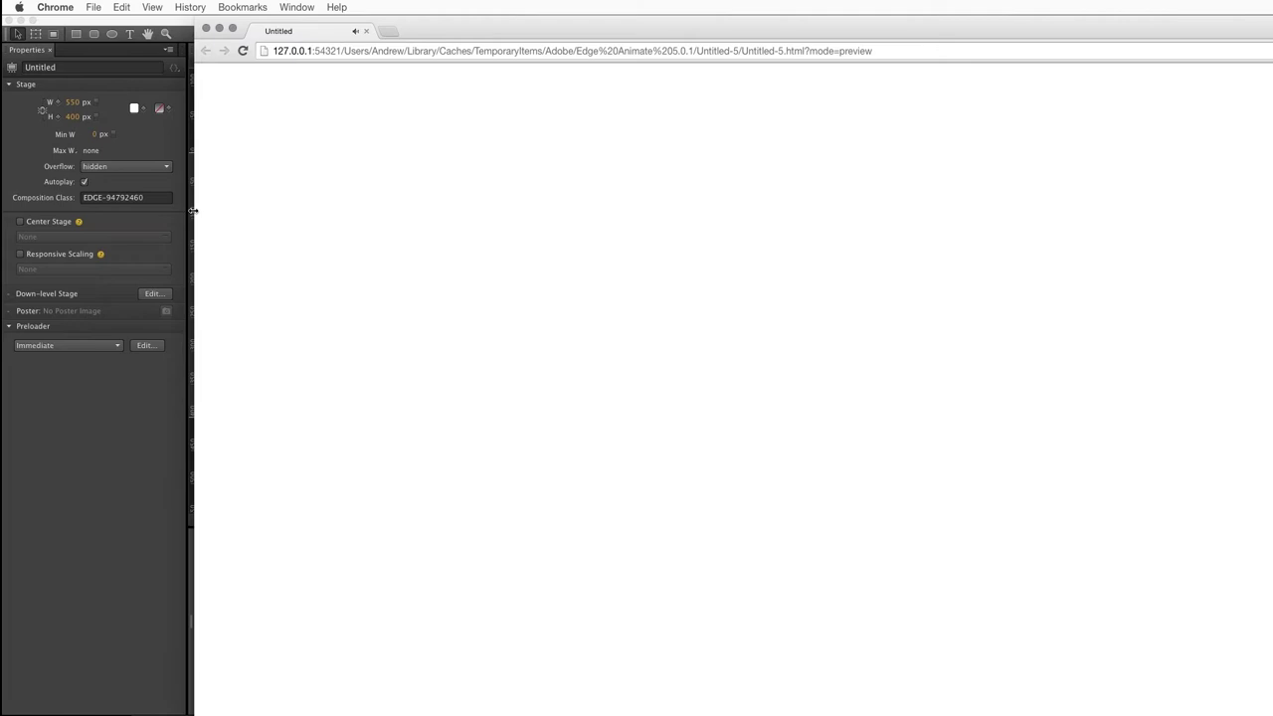
{"action": "left_click", "coordinate": [207, 29]}
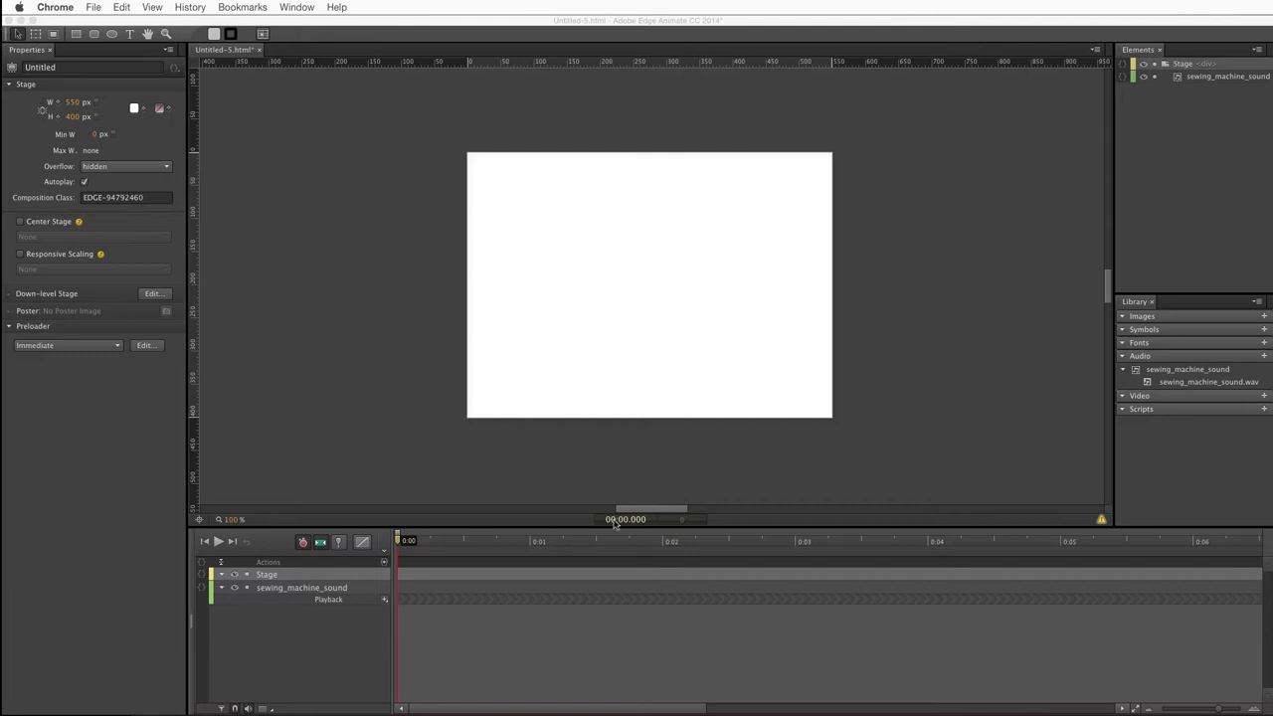
{"action": "key", "text": "super+q"}
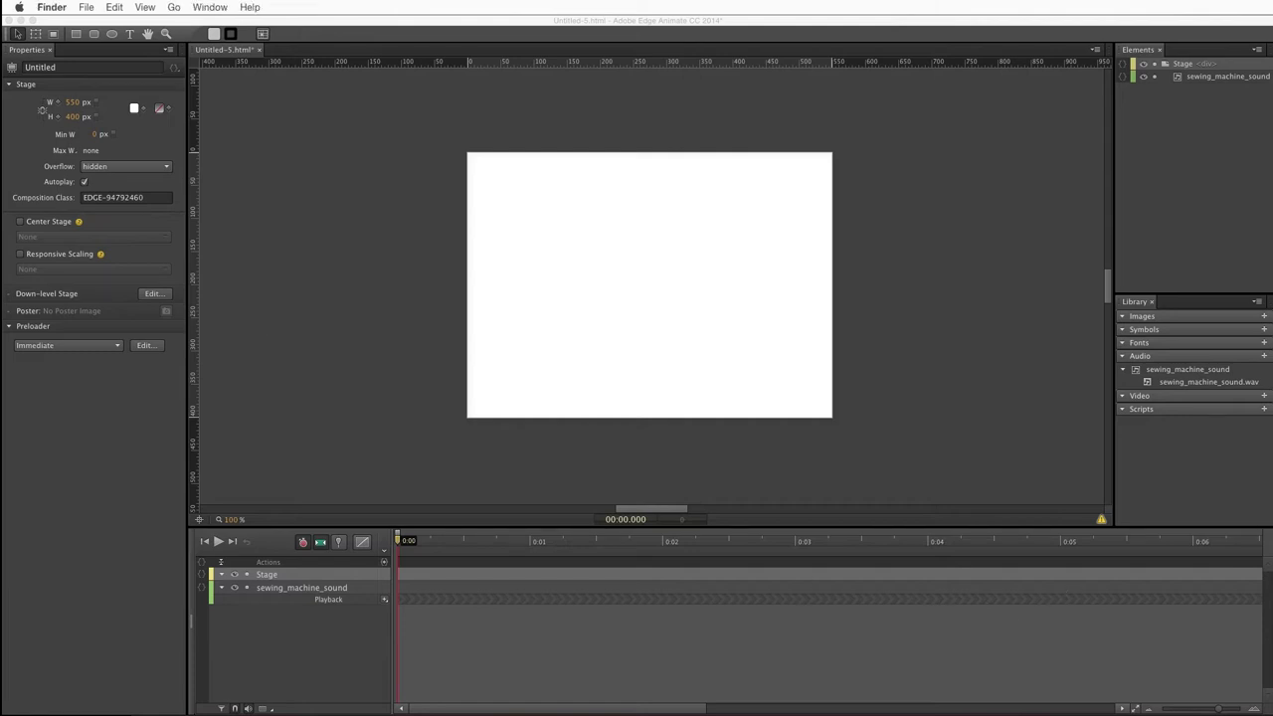
{"action": "left_click", "coordinate": [908, 299]}
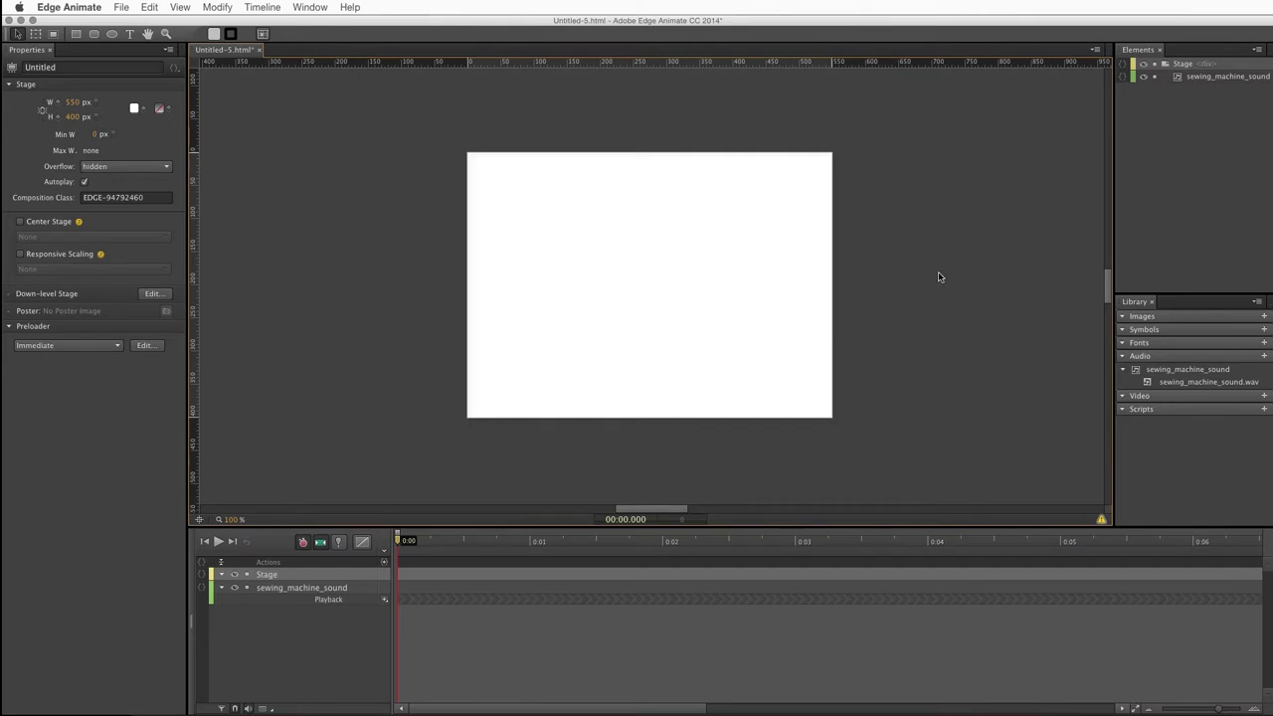
{"action": "key", "text": "super+Tab"}
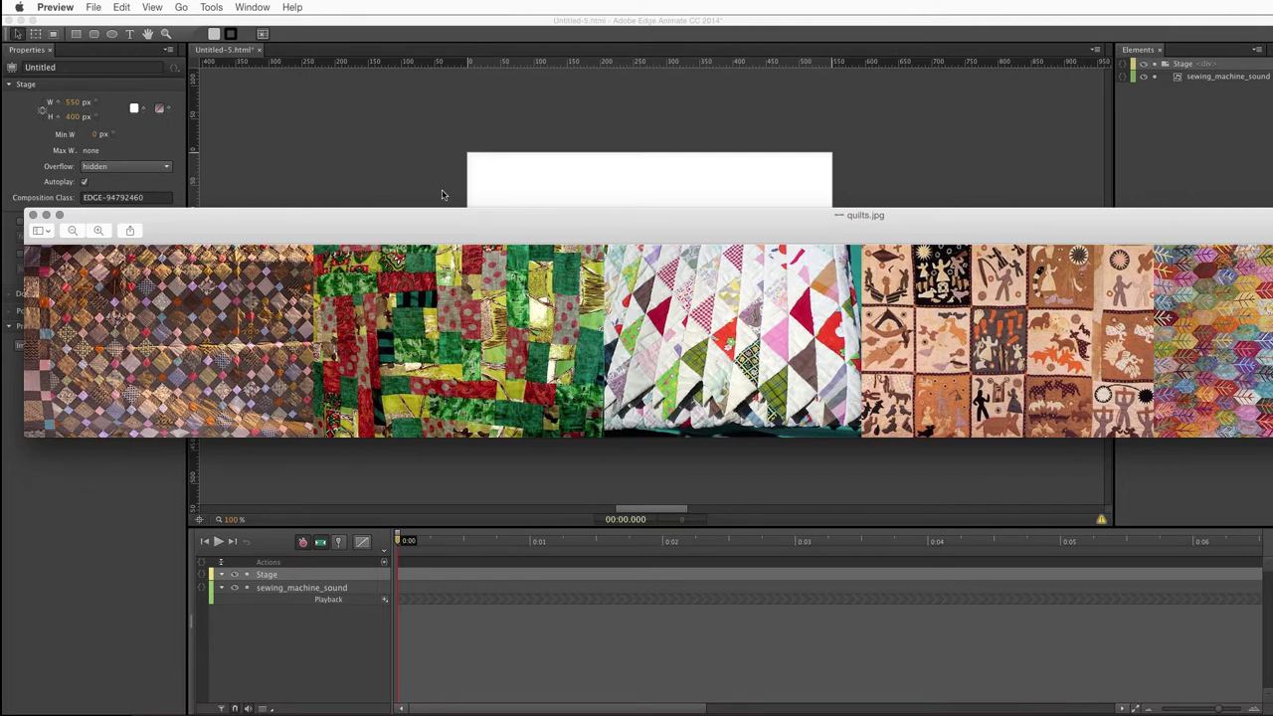
{"action": "left_click_drag", "start_coordinate": [349, 228], "coordinate": [370, 247]}
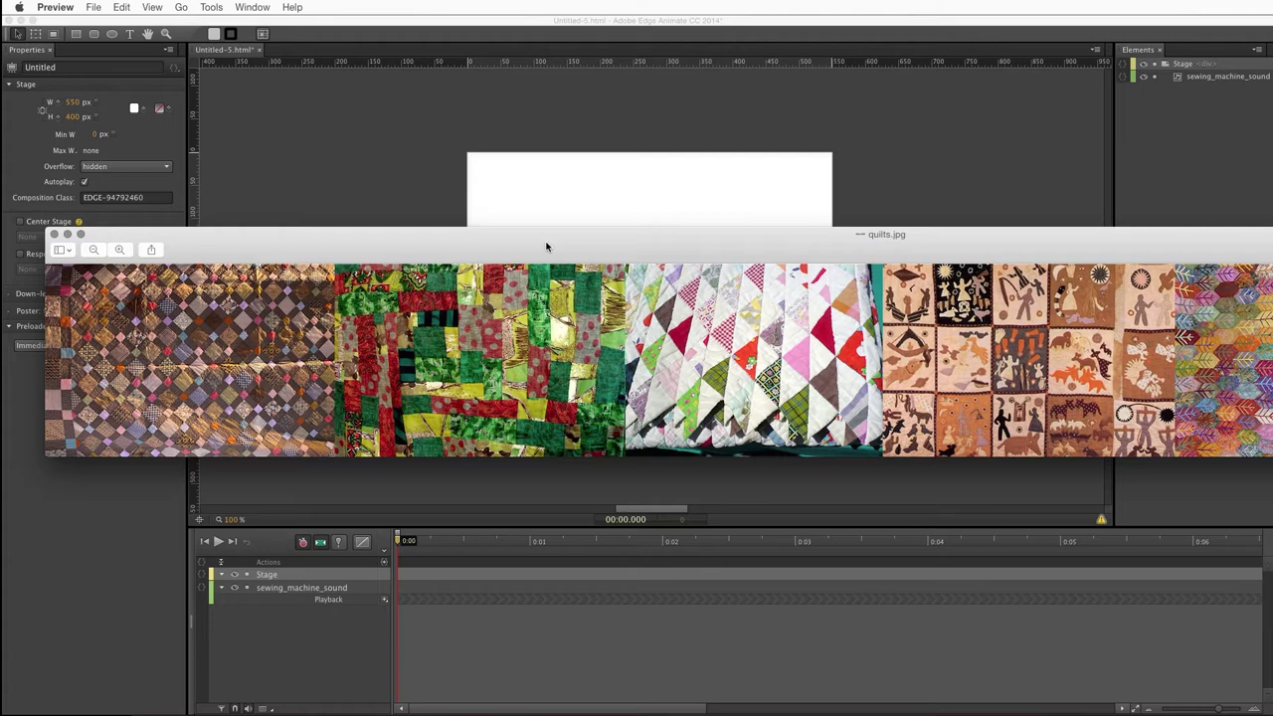
{"action": "left_click_drag", "start_coordinate": [1078, 249], "coordinate": [1123, 261]}
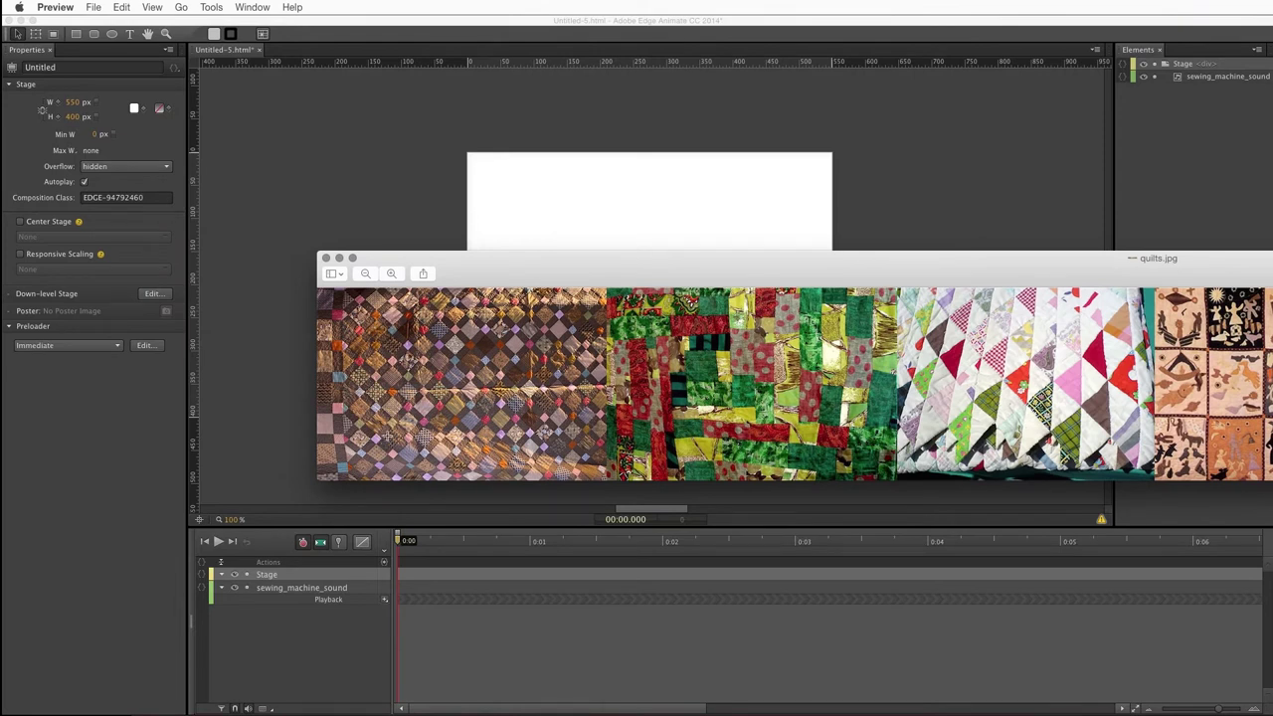
{"action": "left_click_drag", "start_coordinate": [565, 282], "coordinate": [510, 262]}
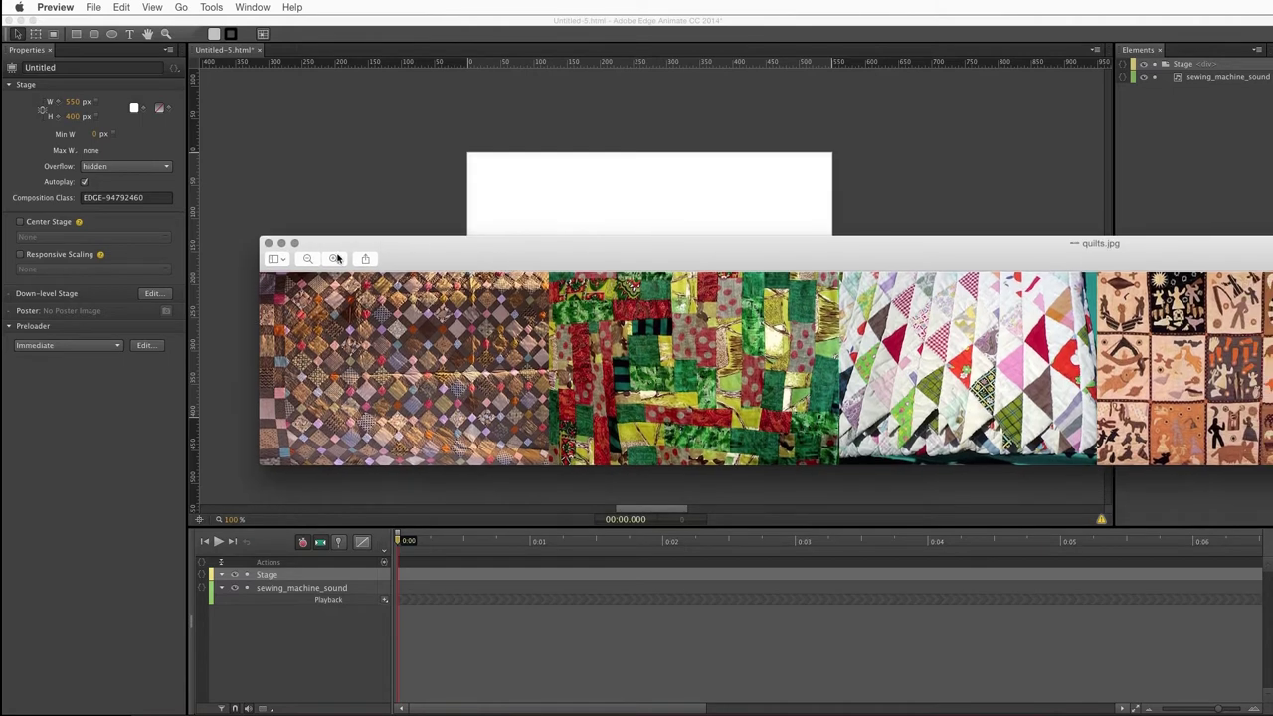
{"action": "left_click", "coordinate": [268, 242]}
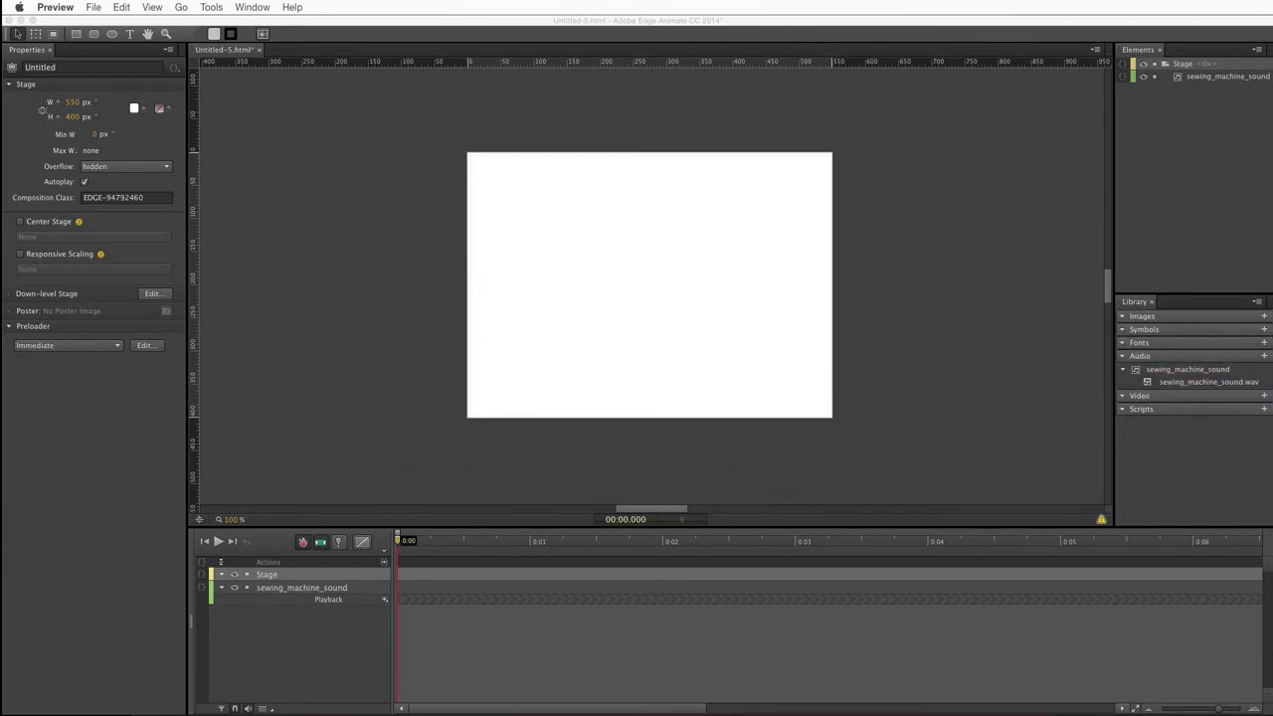
- Drop quilts.jpg onto the stage at Left 0 and Top 0 px, and zoom the timeline out
{"action": "left_click_drag", "start_coordinate": [961, 276], "coordinate": [730, 262]}
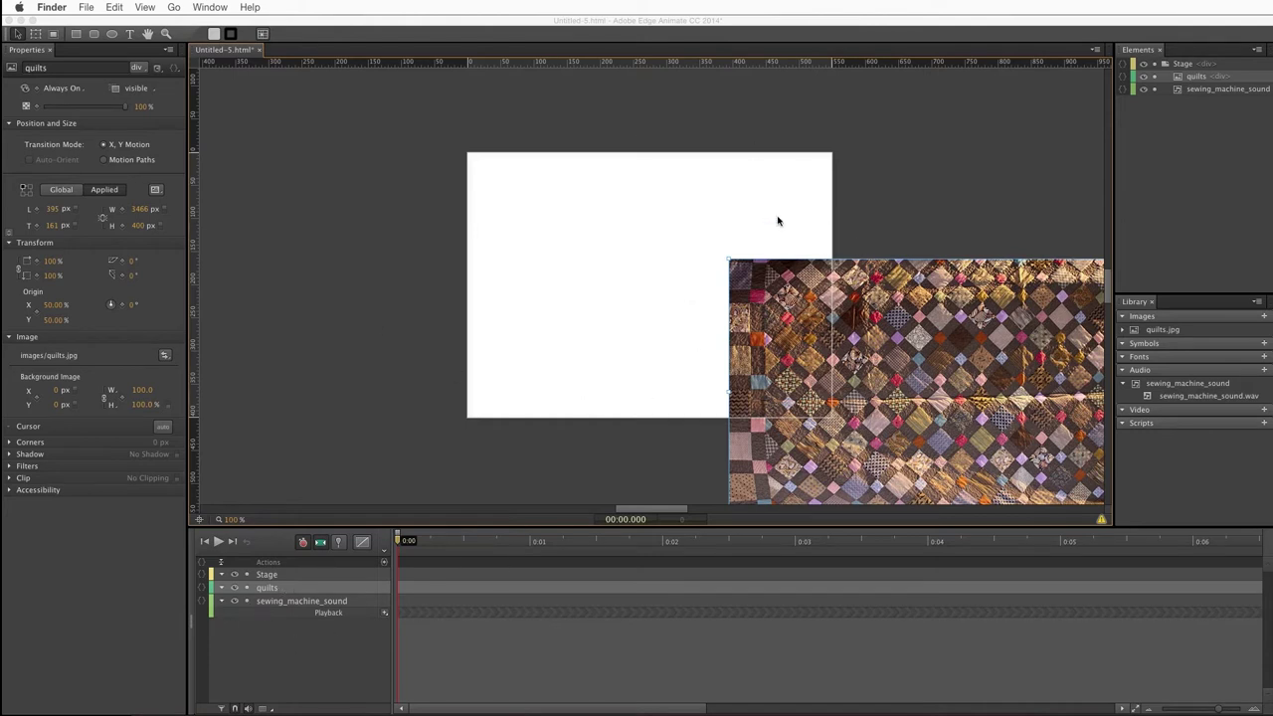
{"action": "left_click", "coordinate": [508, 210]}
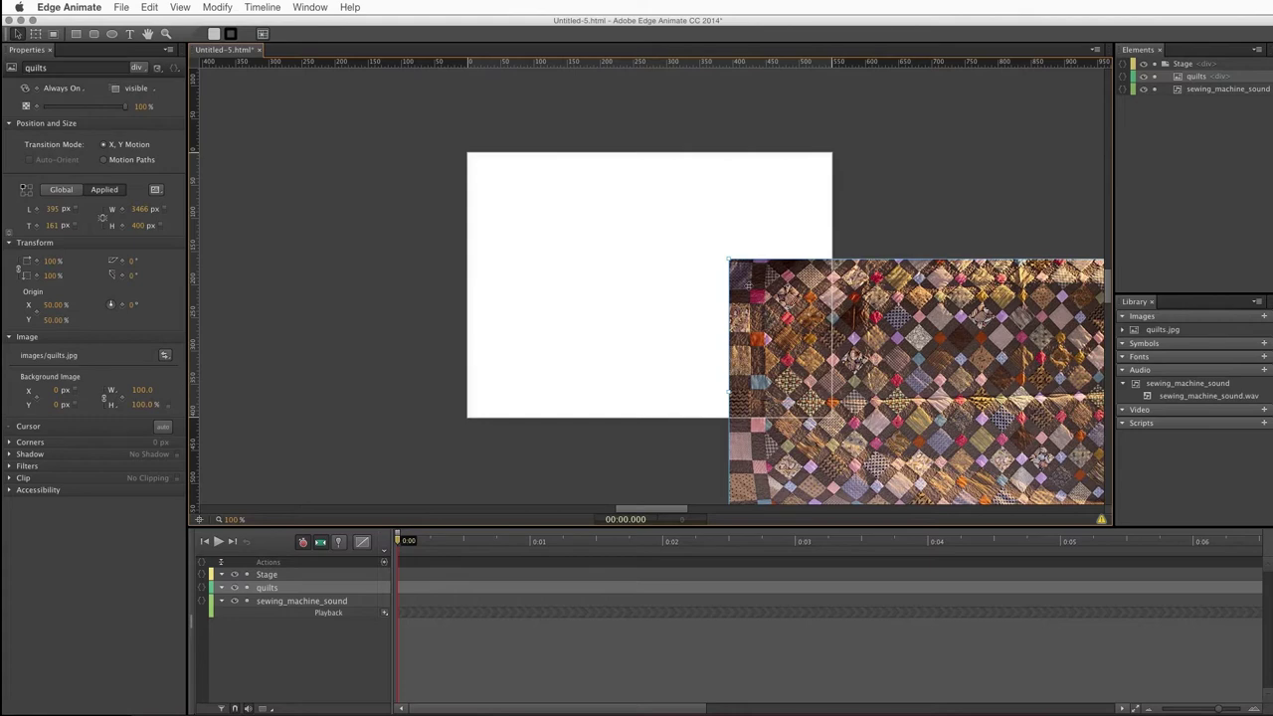
{"action": "left_click_drag", "start_coordinate": [747, 286], "coordinate": [514, 196]}
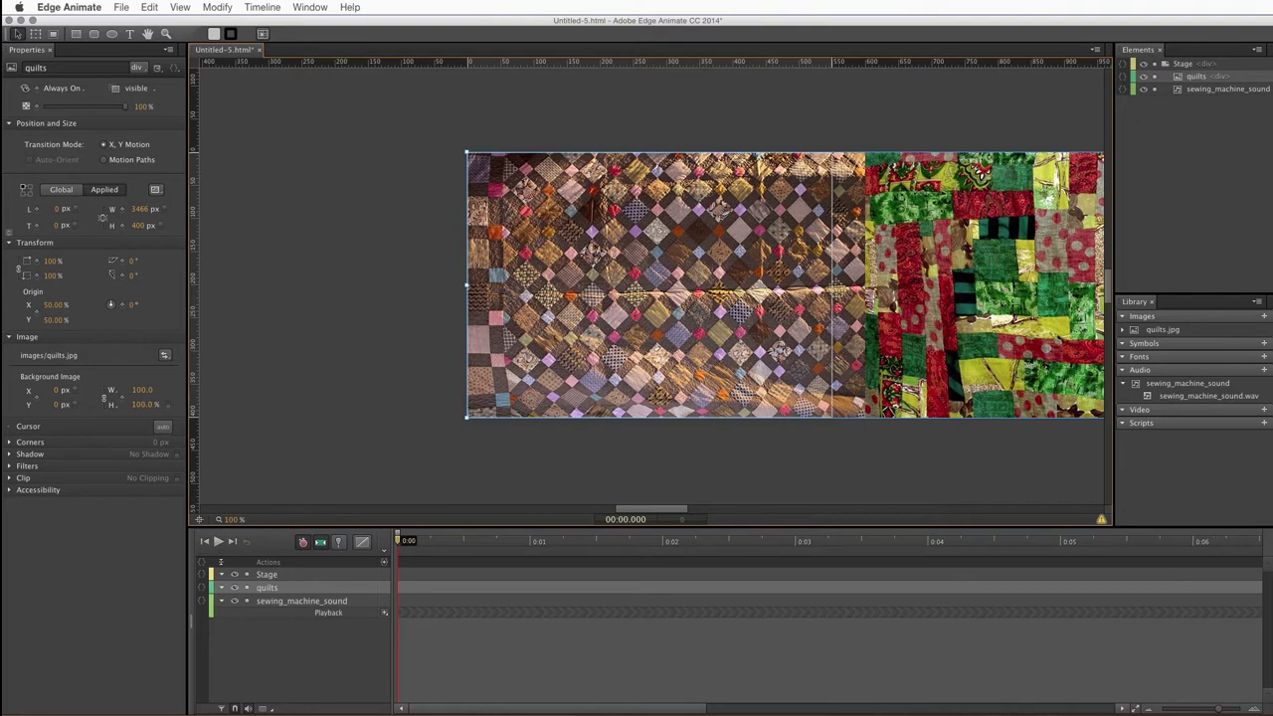
{"action": "left_click_drag", "start_coordinate": [1219, 710], "coordinate": [1194, 710]}
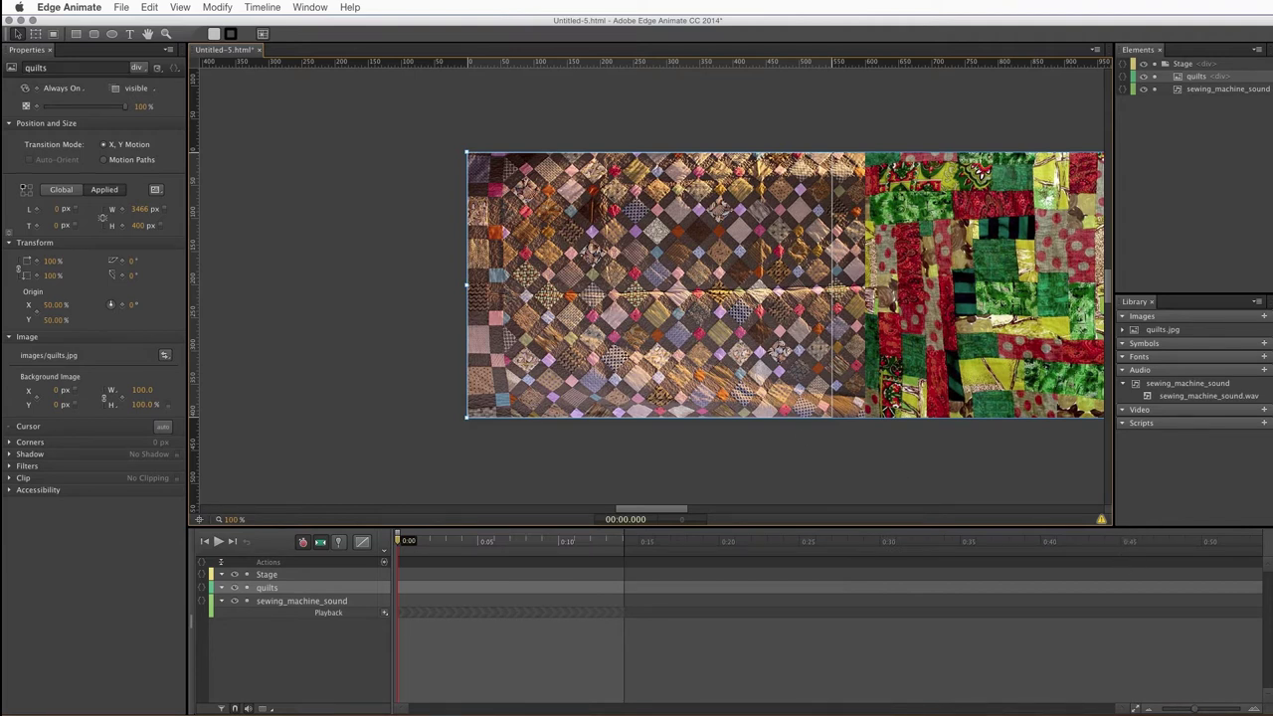
- Keyframe the quilts at the start, then at 0:45 slide them left to Left -2866 px
{"action": "left_click", "coordinate": [339, 543]}
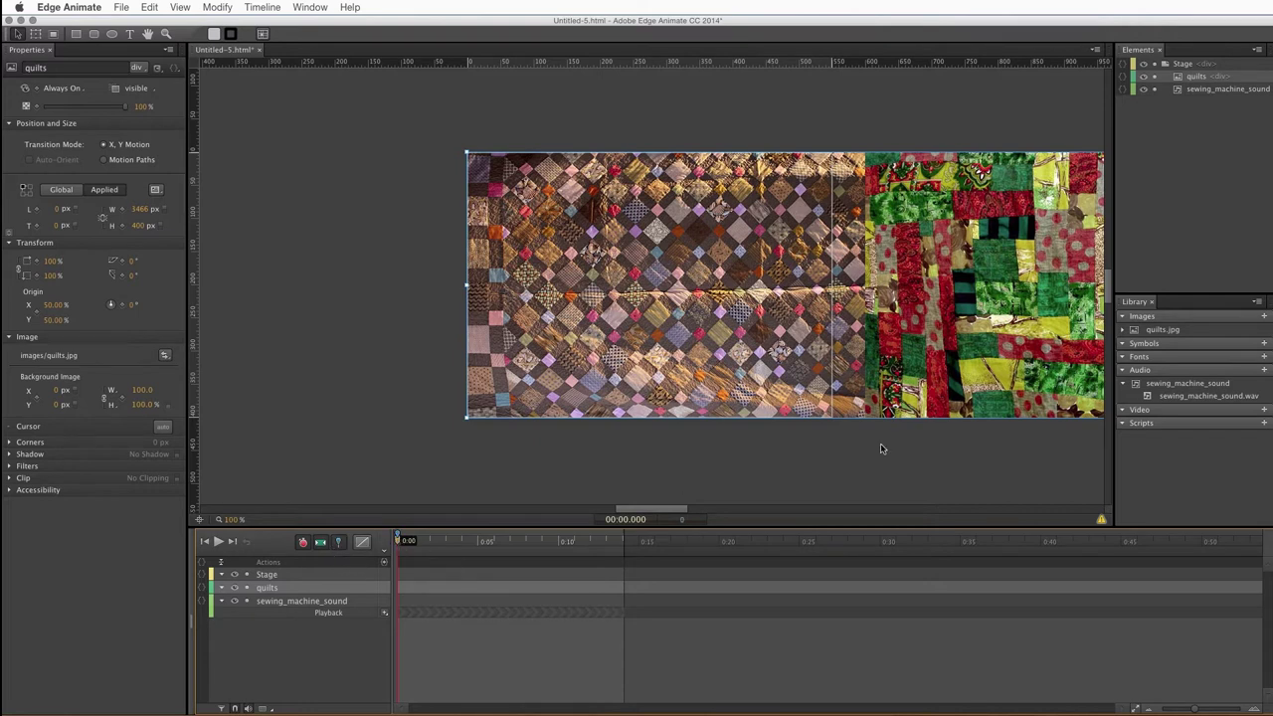
{"action": "left_click", "coordinate": [1121, 545]}
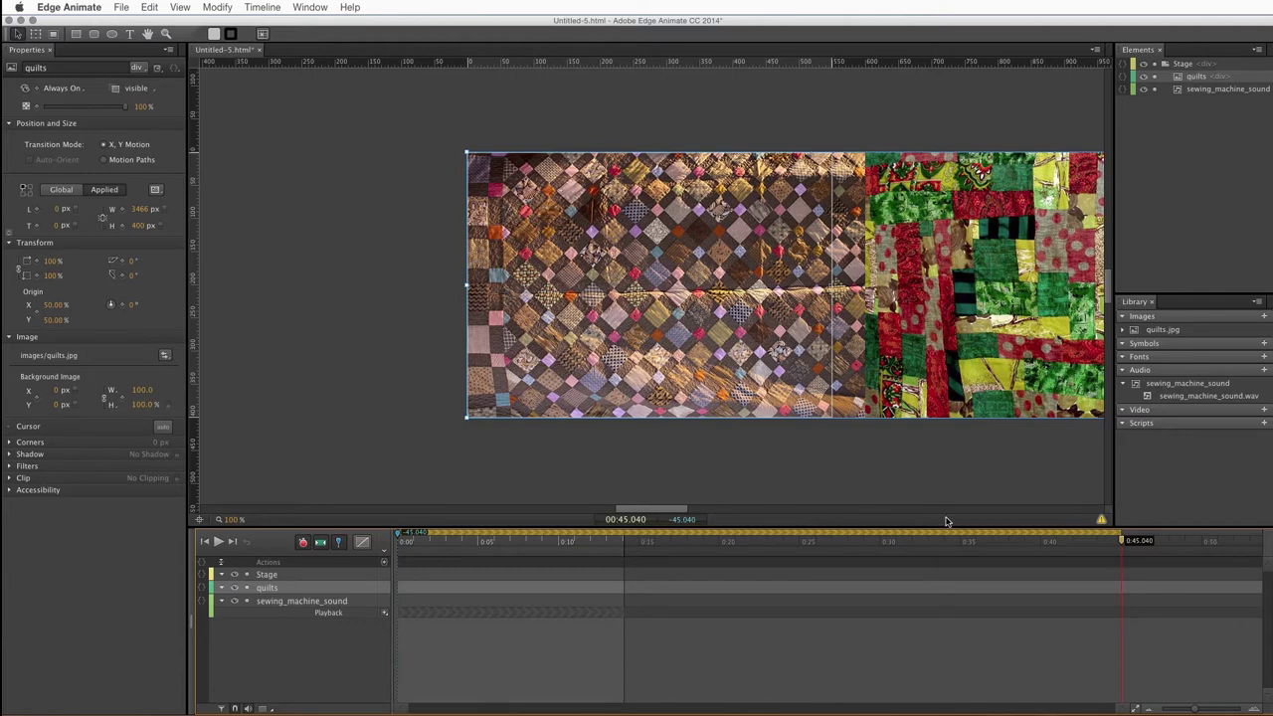
{"action": "left_click", "coordinate": [353, 324]}
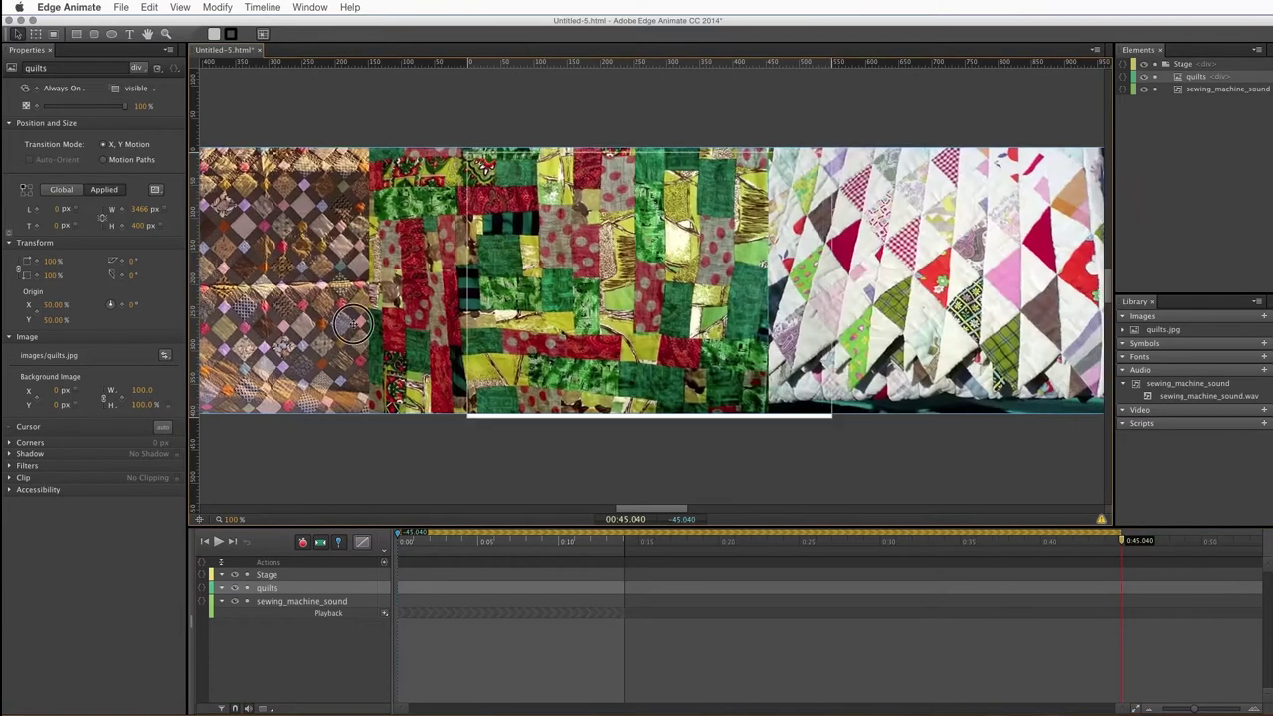
{"action": "left_click_drag", "start_coordinate": [353, 323], "coordinate": [60, 328]}
{"action": "left_click_drag", "start_coordinate": [942, 312], "coordinate": [213, 344]}
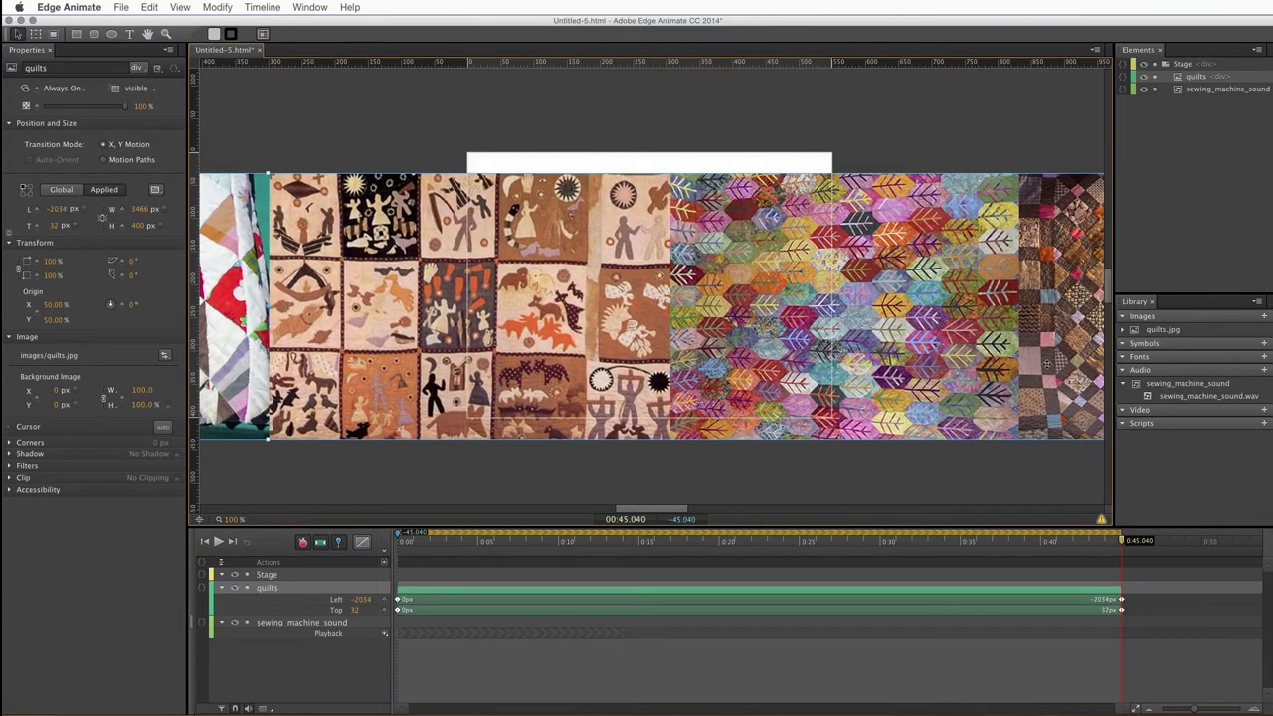
{"action": "left_click_drag", "start_coordinate": [1047, 364], "coordinate": [496, 338]}
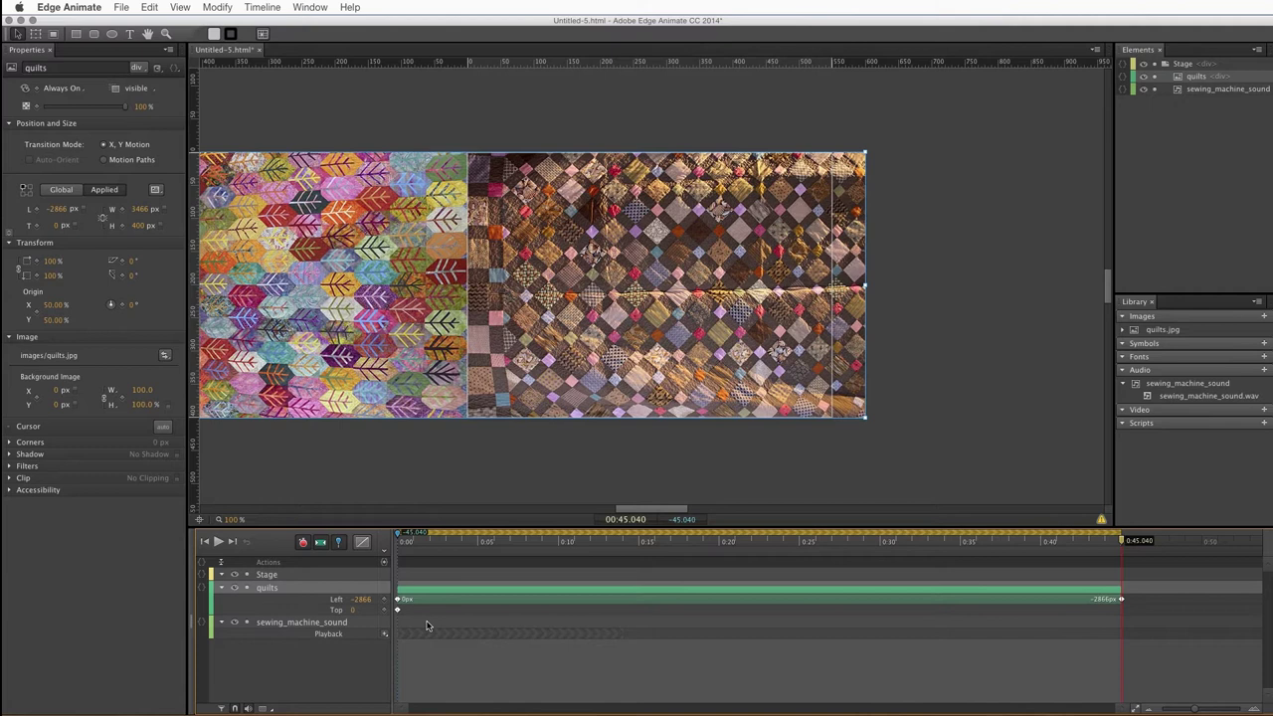
- Delete the quilts' Top position keyframe track
{"action": "left_click", "coordinate": [399, 611]}
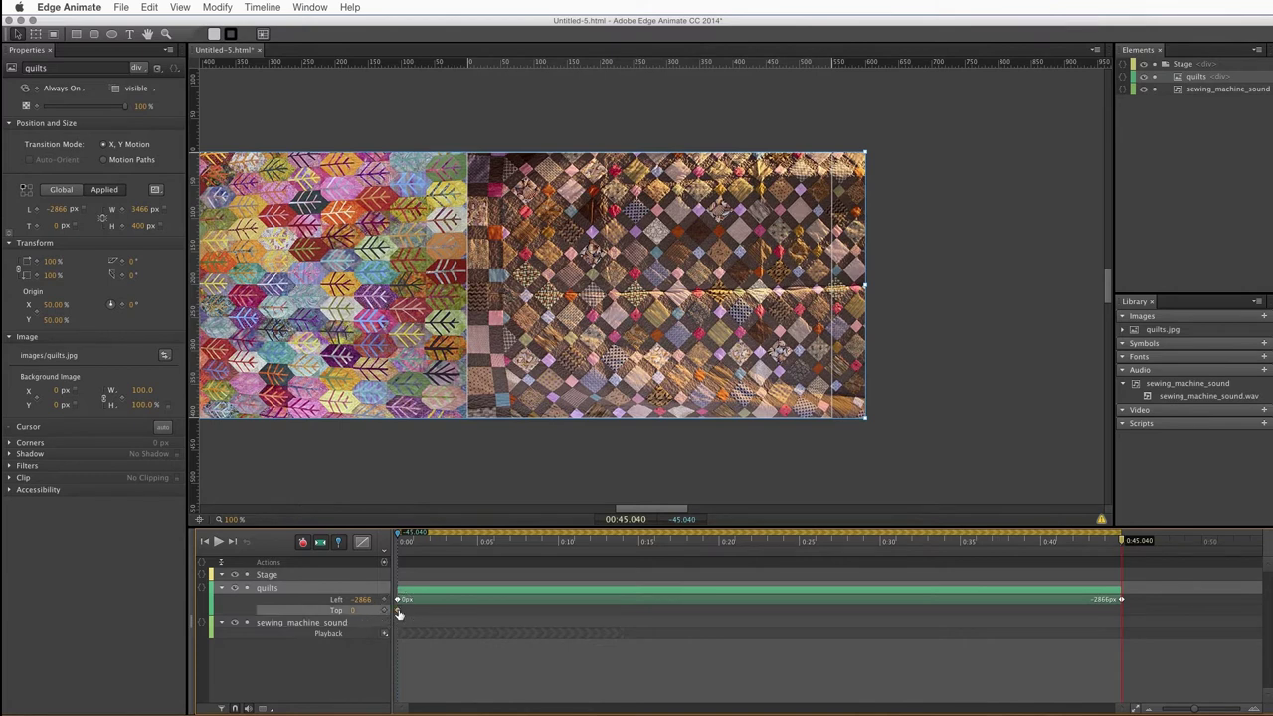
{"action": "key", "text": "Delete"}
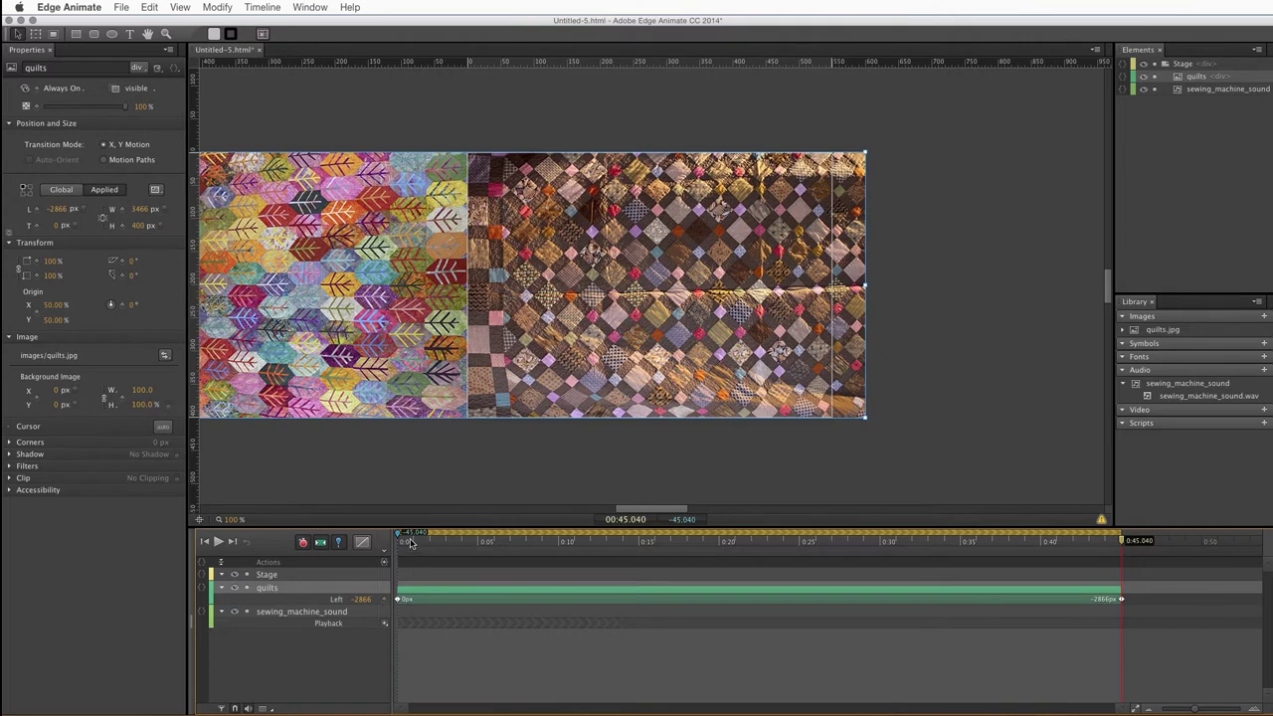
- Scrub through the quilt slide, return the playhead to 0:00, and deselect the quilts
{"action": "left_click_drag", "start_coordinate": [412, 542], "coordinate": [1179, 562]}
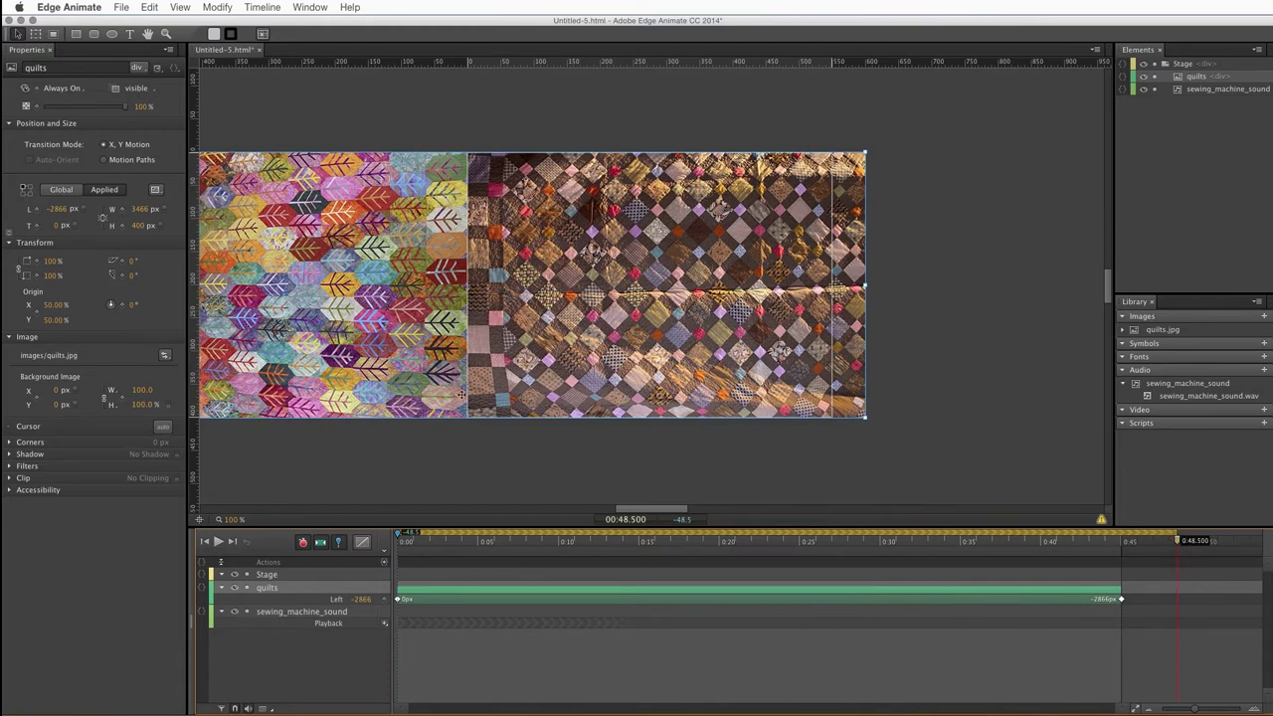
{"action": "left_click", "coordinate": [398, 541]}
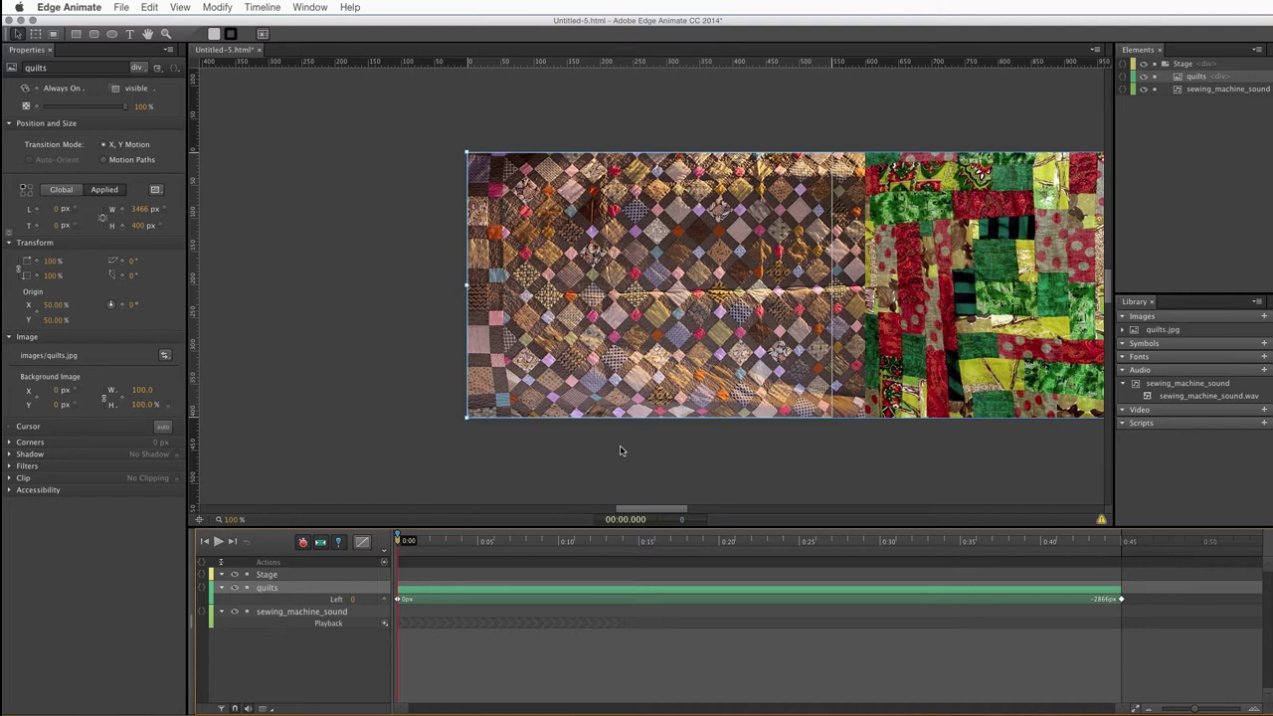
{"action": "left_click", "coordinate": [619, 450]}
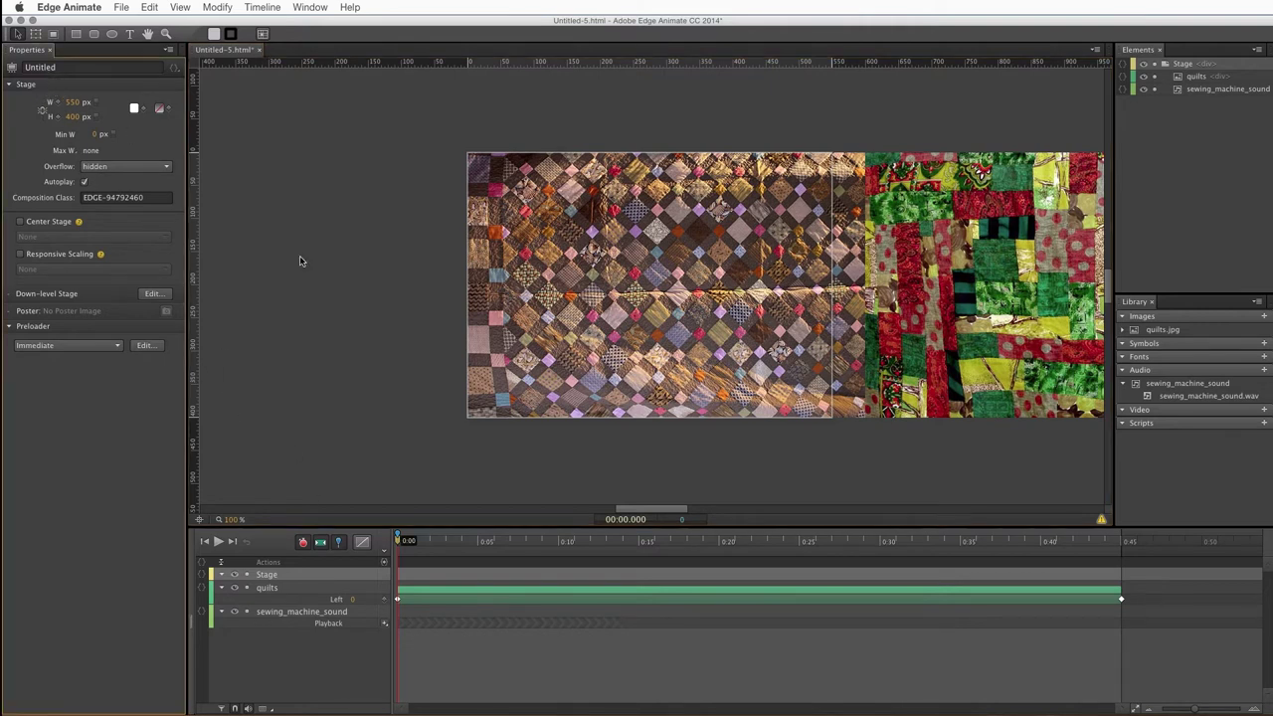
- Add a text box on the stage's left reading 'Click to visit' and 'Quilts.com' on two lines
{"action": "left_click", "coordinate": [129, 36]}
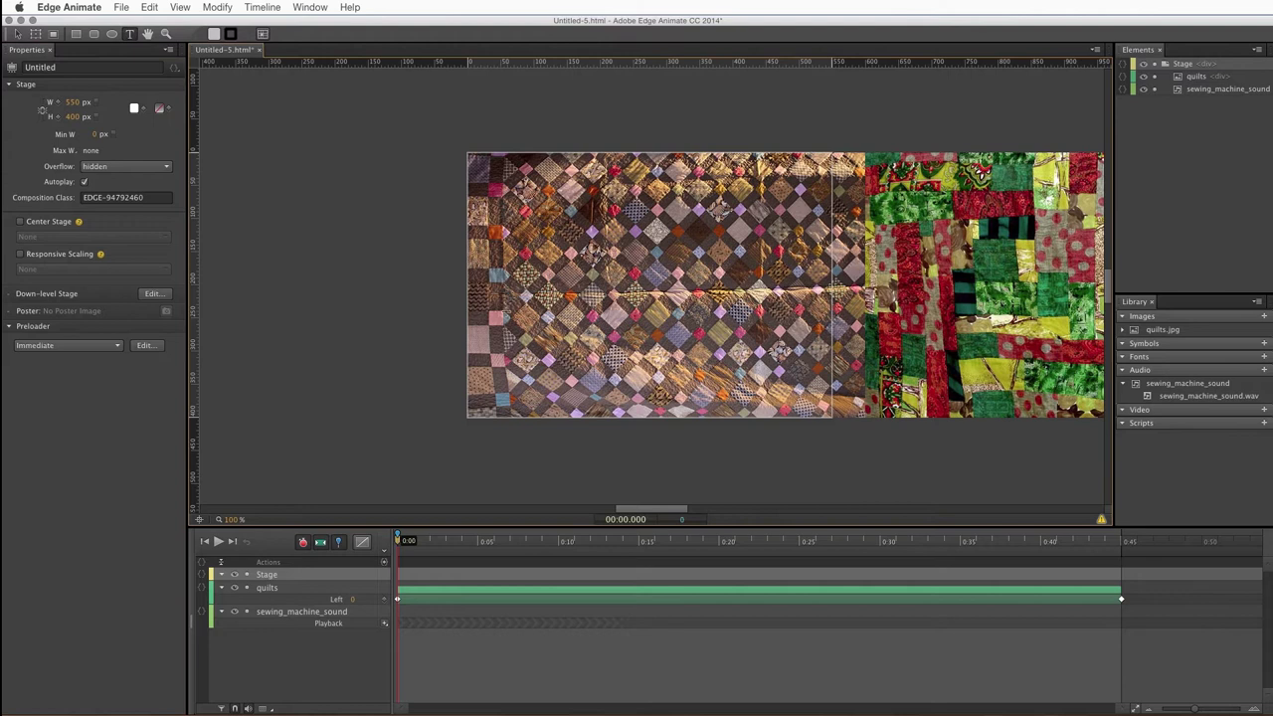
{"action": "left_click", "coordinate": [486, 302]}
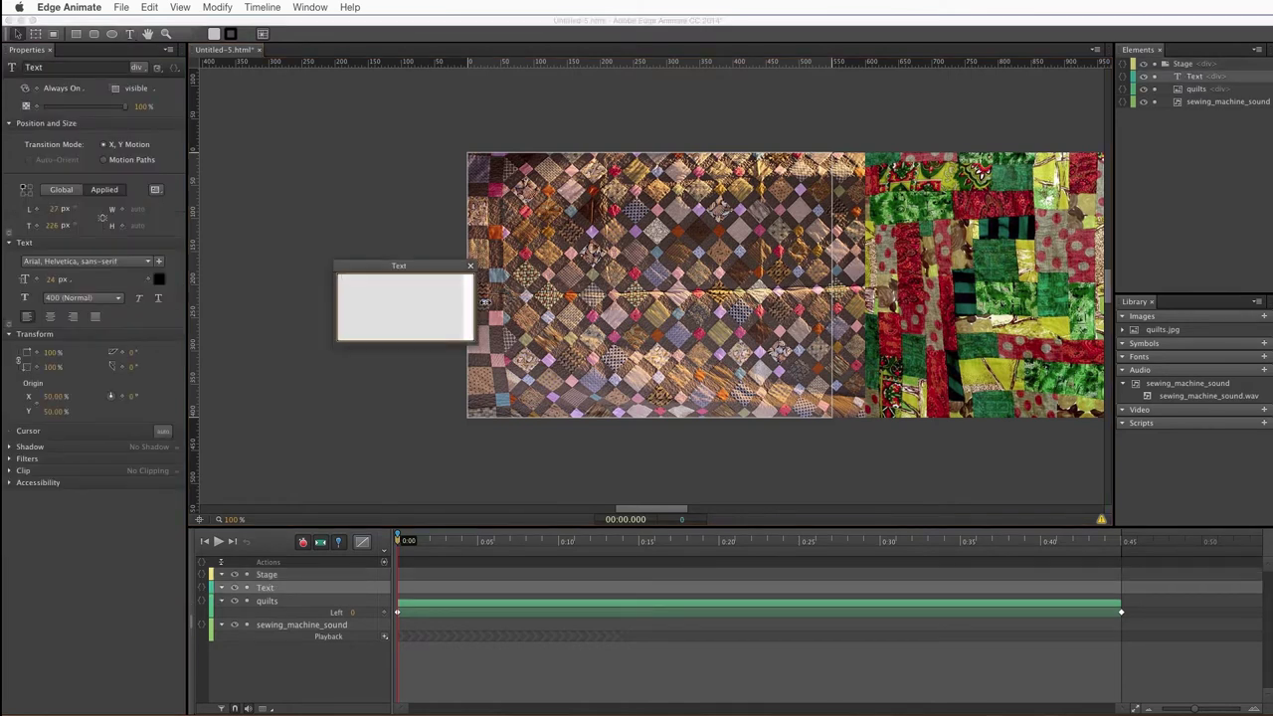
{"action": "type", "text": "Click to visit"}
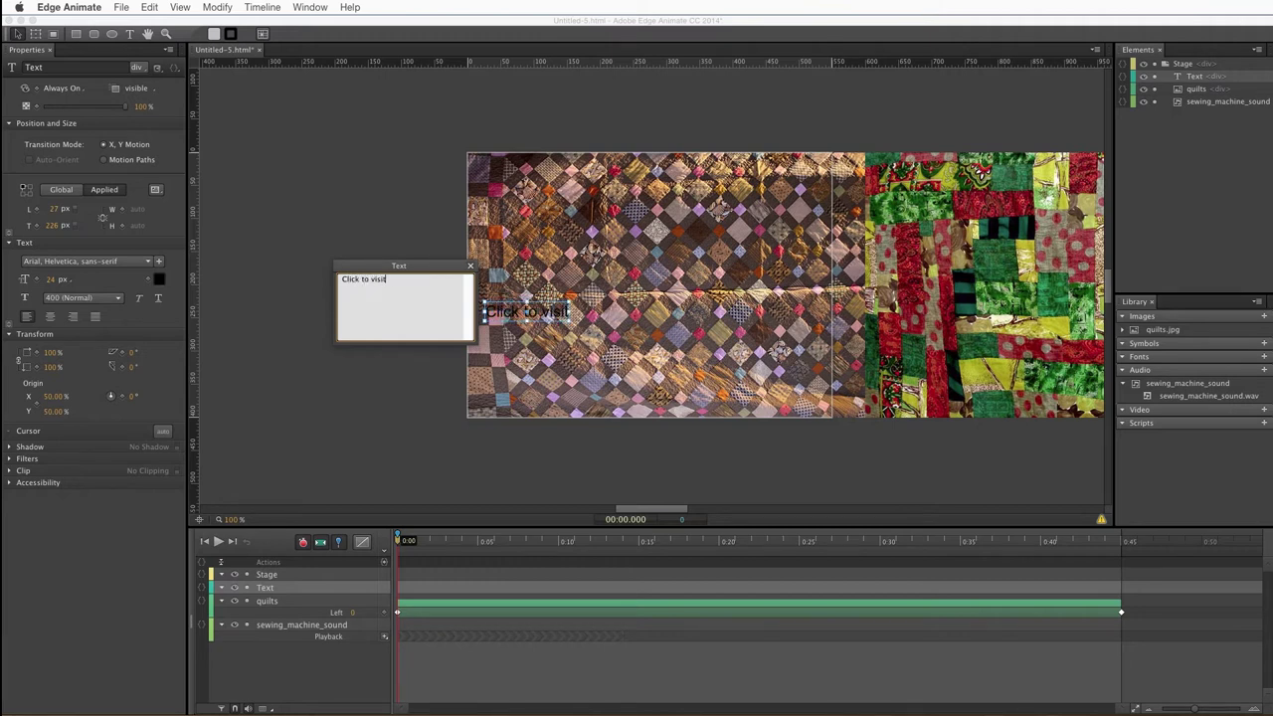
{"action": "key", "text": "Return"}
{"action": "type", "text": "Quilts.con"}
{"action": "key", "text": "BackSpace"}
{"action": "type", "text": "m"}
{"action": "key", "text": "Return"}
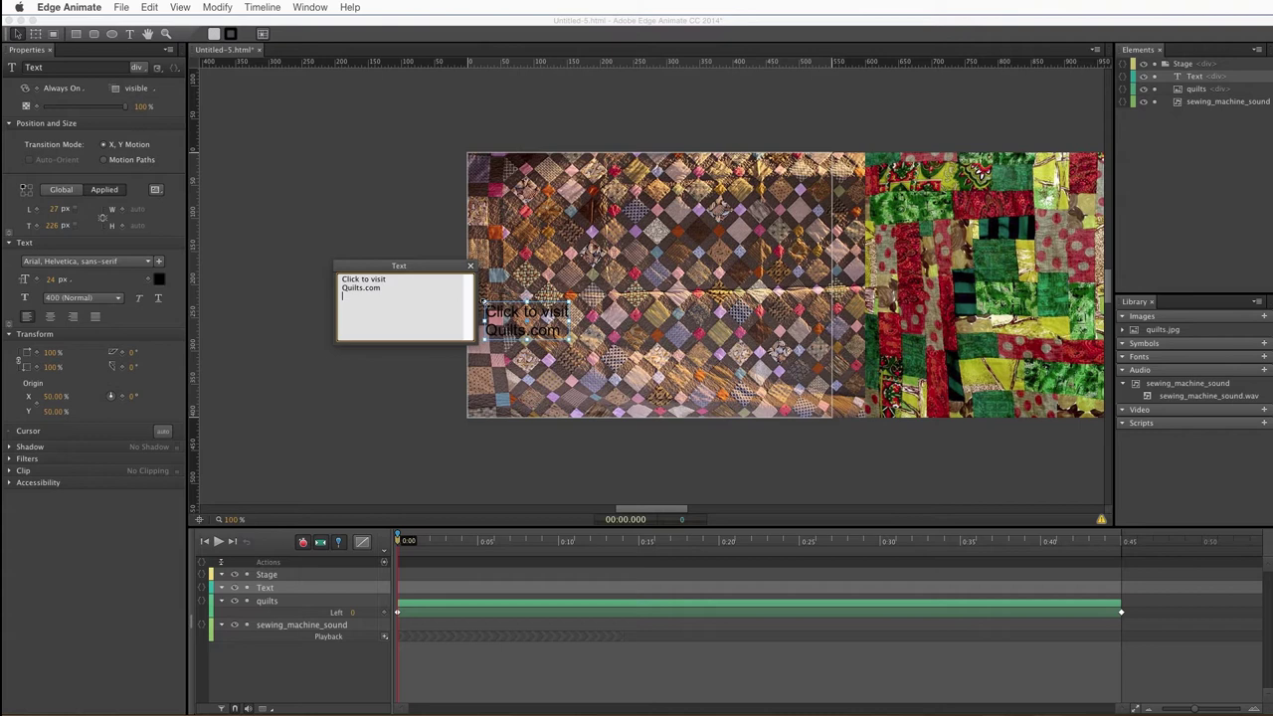
{"action": "left_click", "coordinate": [469, 265]}
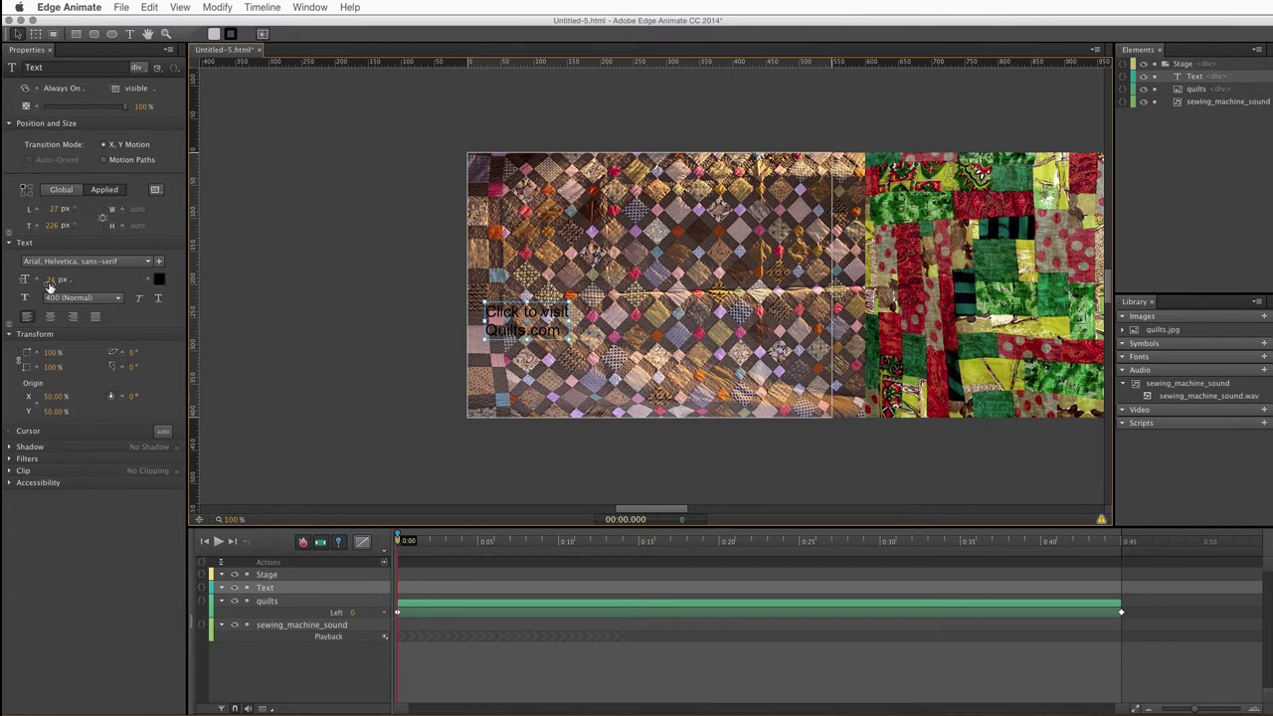
- Make the text 52 px and white, then move it slightly lower on the stage
{"action": "left_click_drag", "start_coordinate": [55, 279], "coordinate": [70, 286]}
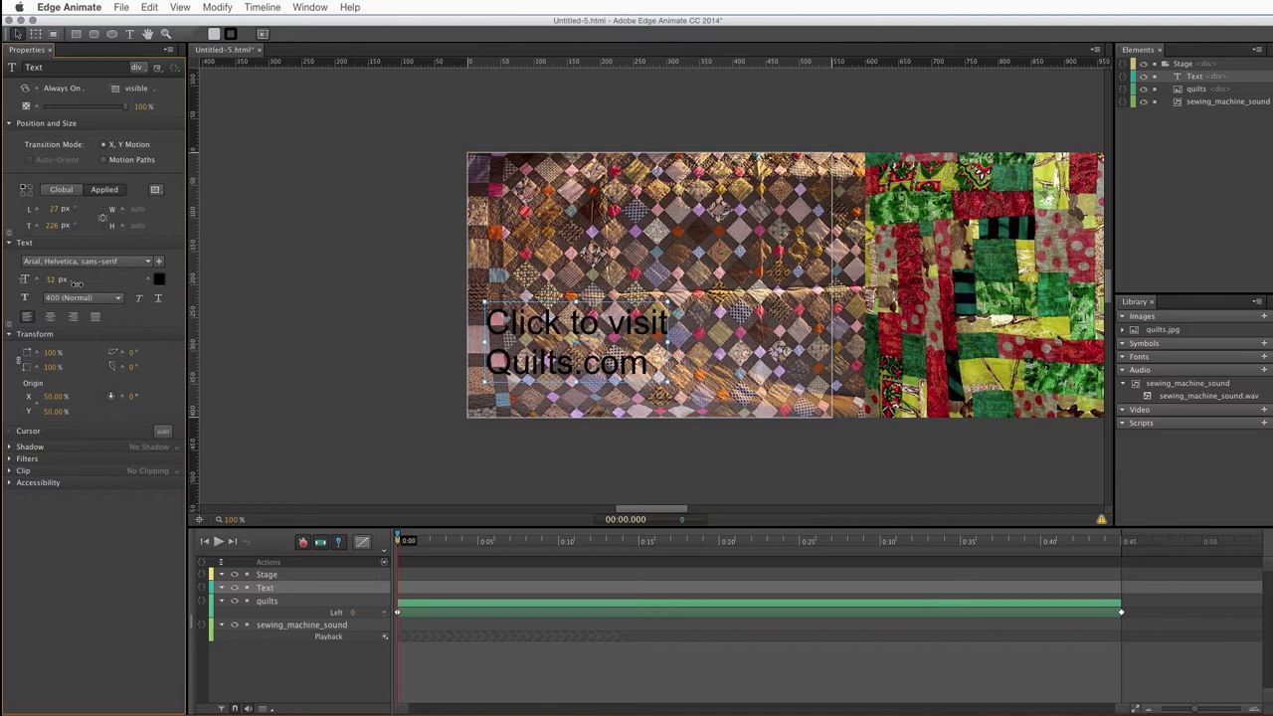
{"action": "left_click", "coordinate": [159, 280]}
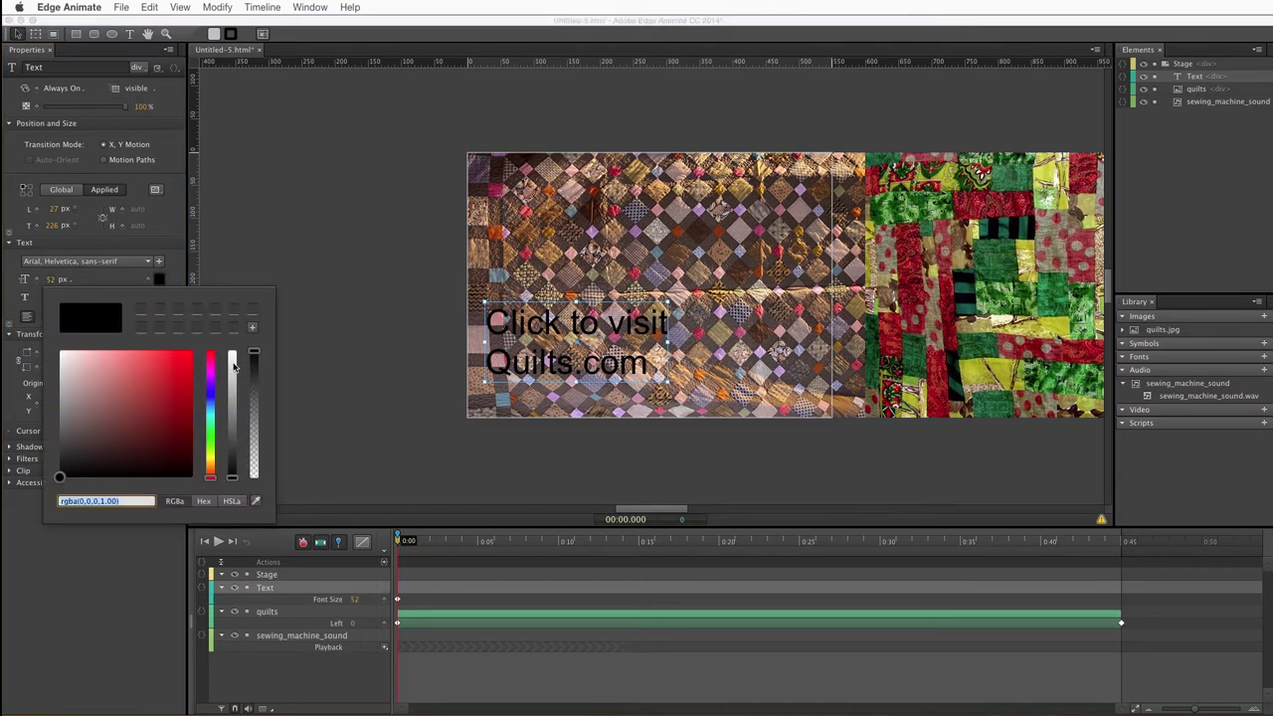
{"action": "left_click_drag", "start_coordinate": [62, 361], "coordinate": [59, 350]}
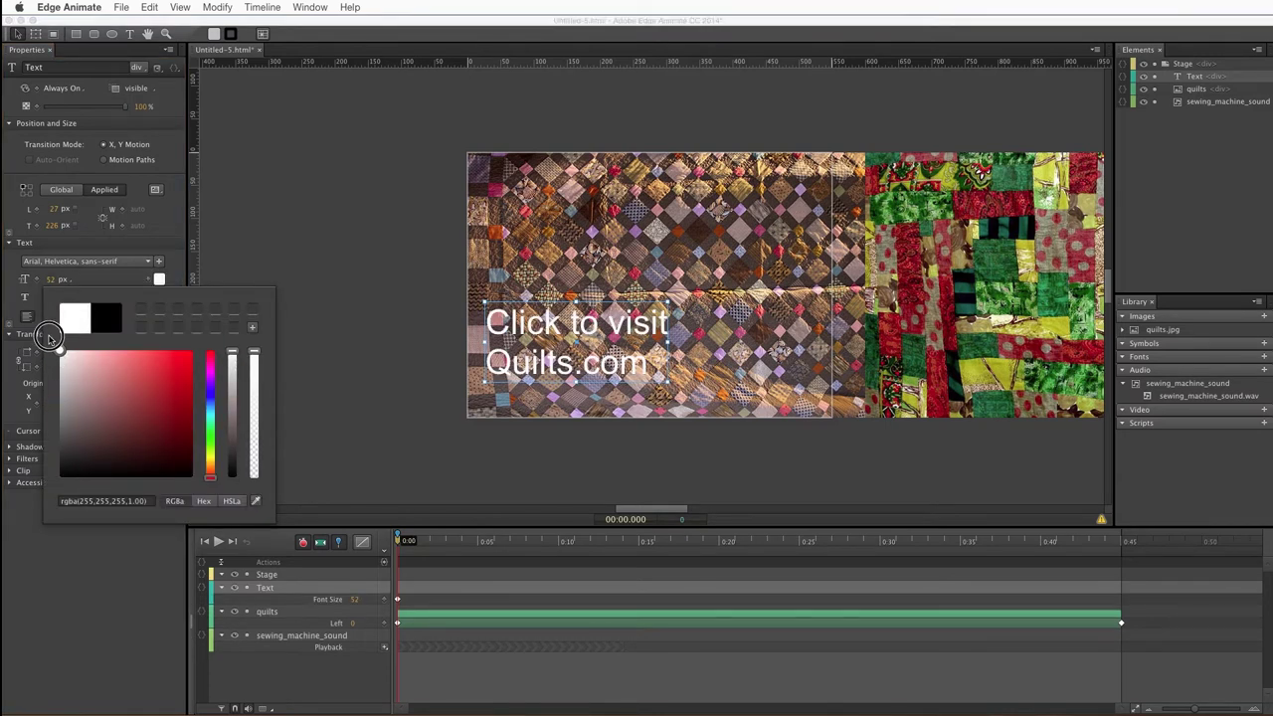
{"action": "left_click", "coordinate": [312, 261]}
{"action": "left_click_drag", "start_coordinate": [486, 341], "coordinate": [496, 336]}
{"action": "left_click", "coordinate": [394, 278]}
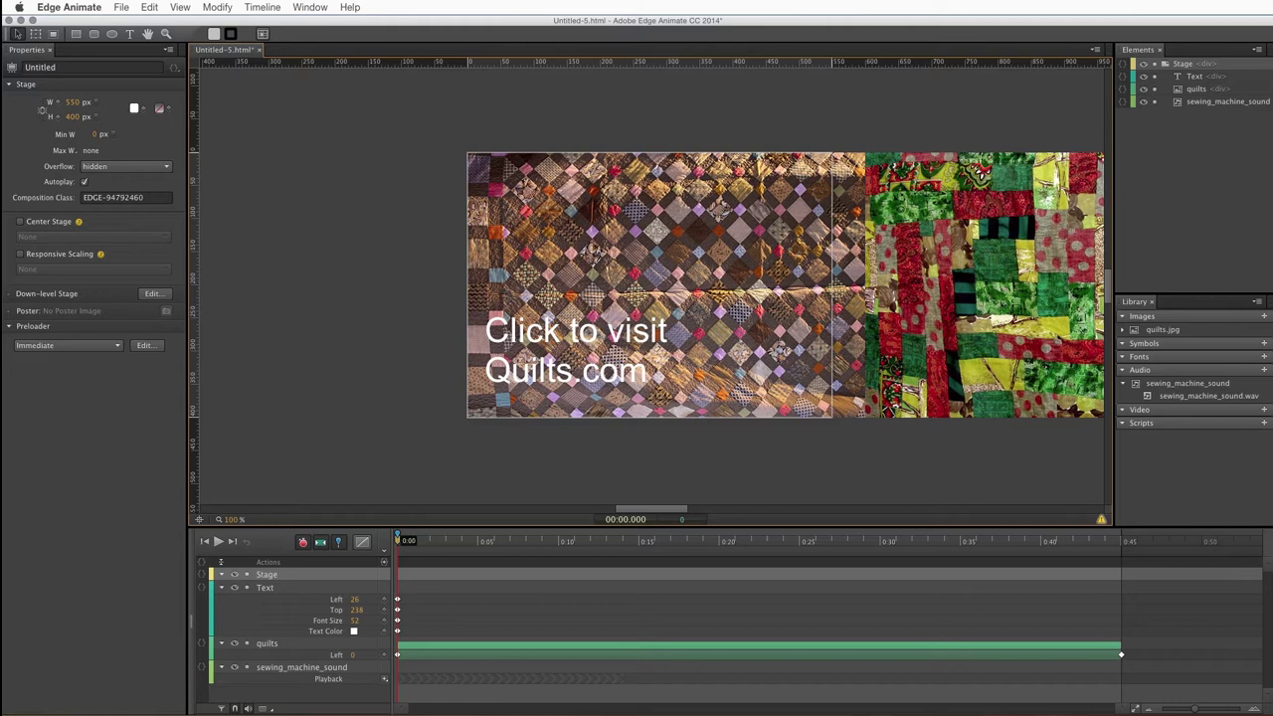
- Drop button.png onto the stage and position the red button beside the text
{"action": "key", "text": "super+Tab"}
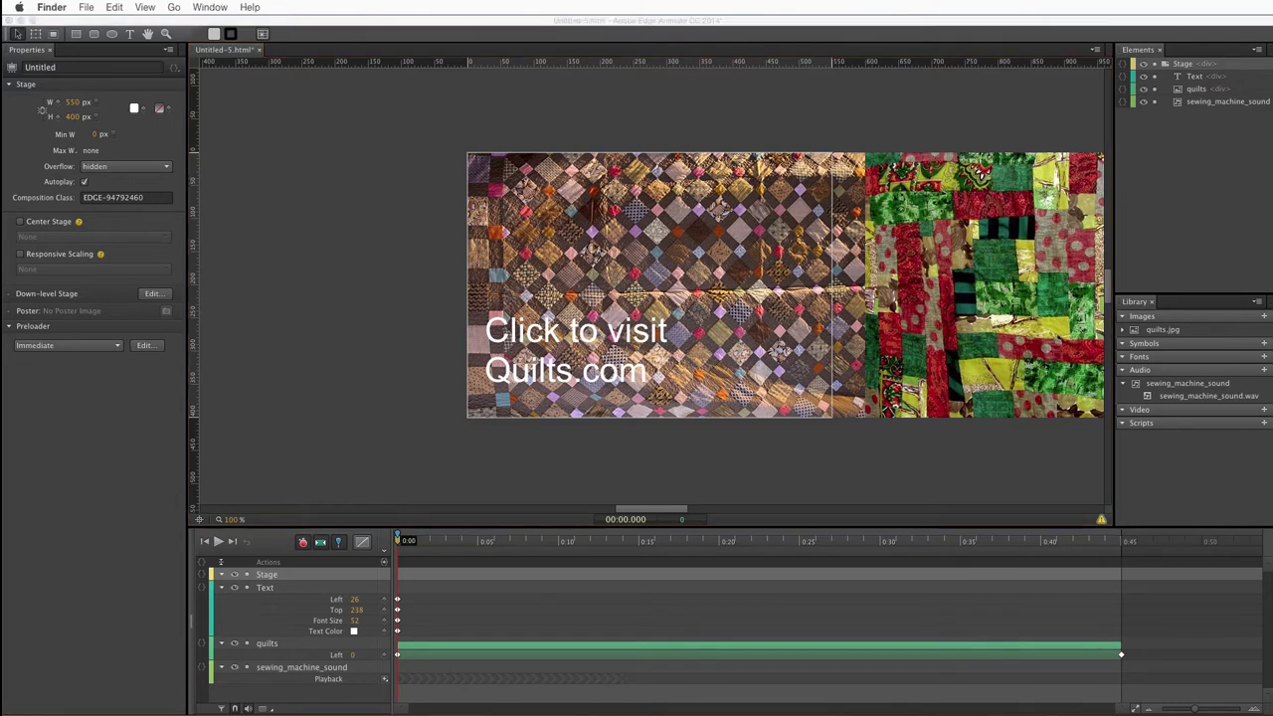
{"action": "left_click_drag", "start_coordinate": [1113, 213], "coordinate": [696, 240]}
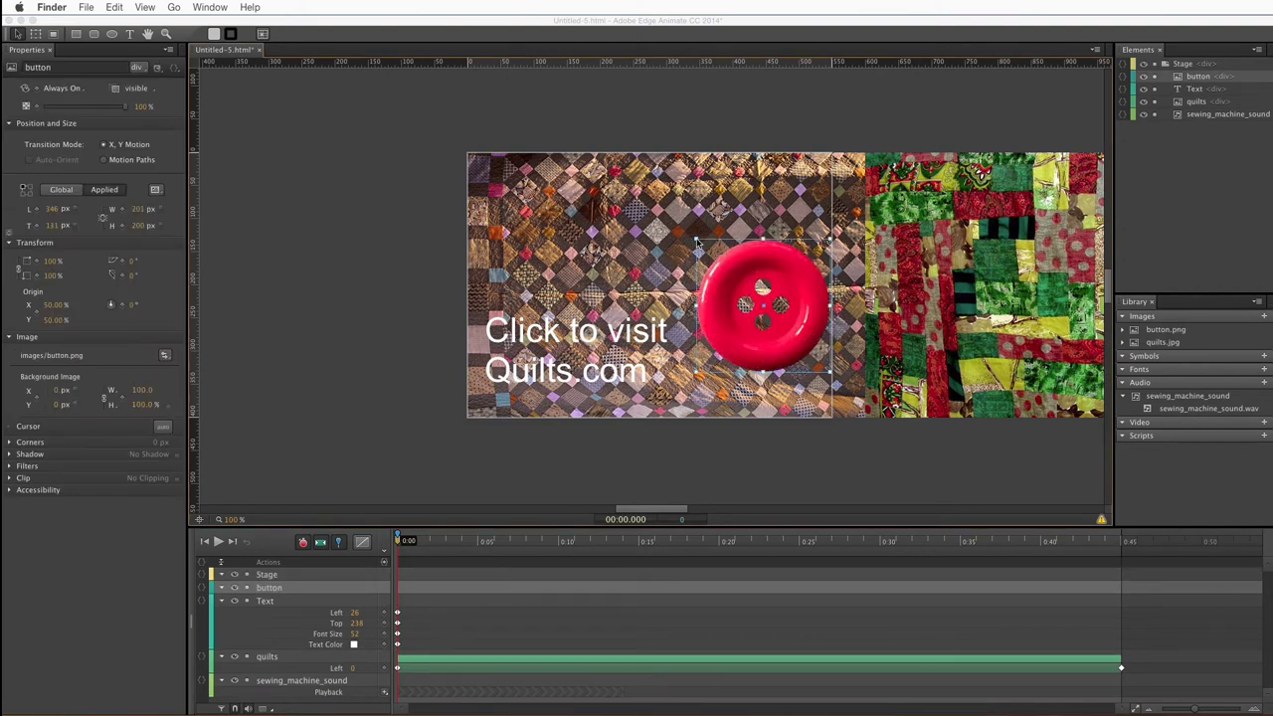
{"action": "left_click", "coordinate": [721, 303]}
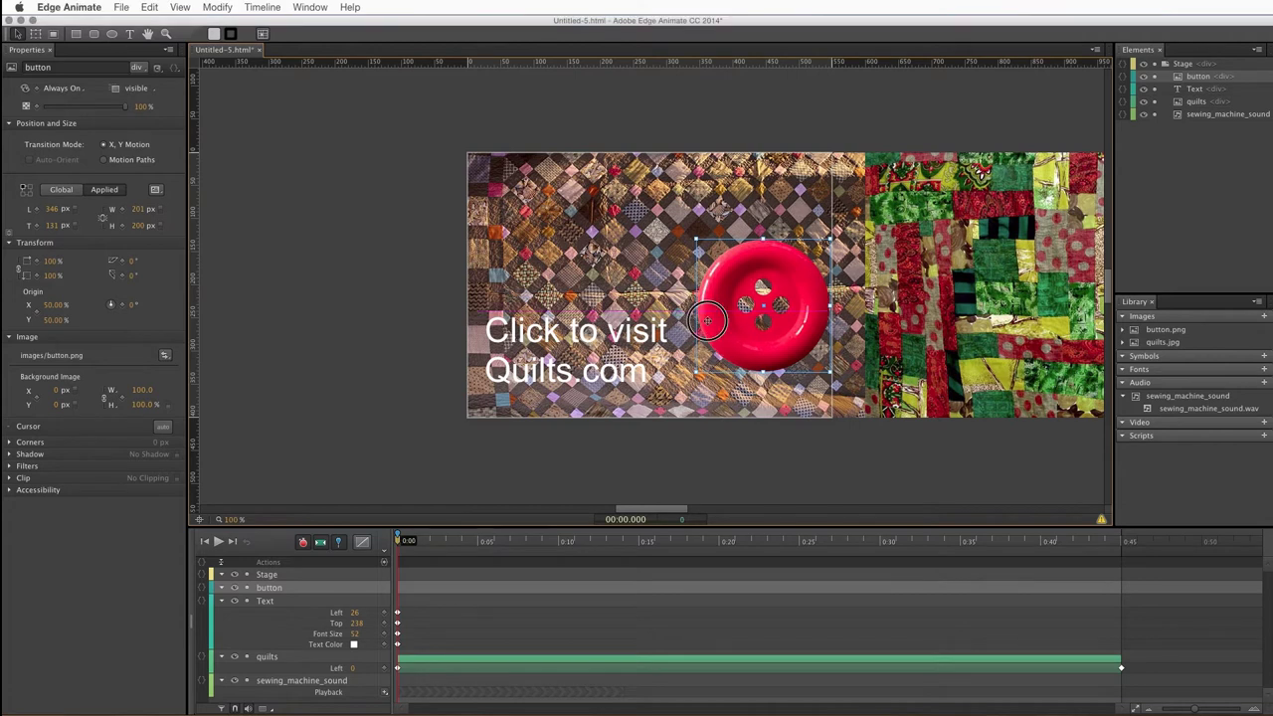
{"action": "left_click_drag", "start_coordinate": [719, 306], "coordinate": [704, 338]}
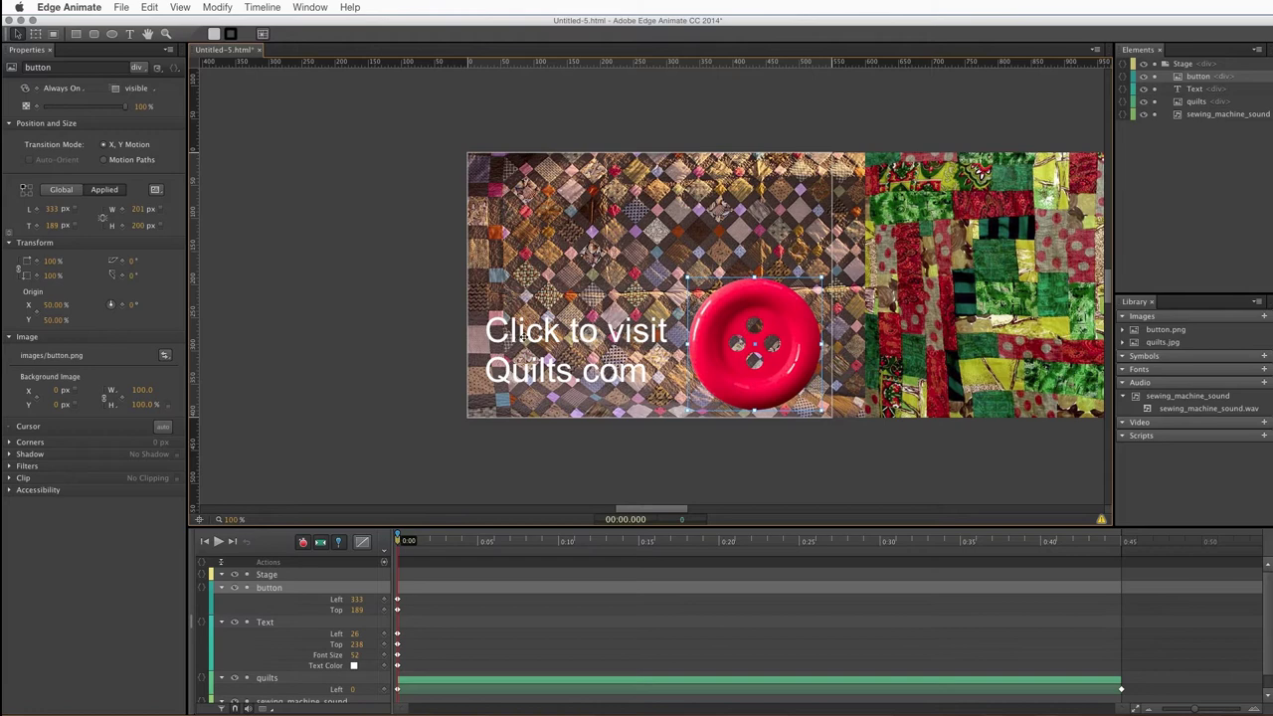
- Nudge the text up slightly and the red button a little to line them up
{"action": "left_click", "coordinate": [522, 333]}
{"action": "left_click_drag", "start_coordinate": [522, 333], "coordinate": [521, 324]}
{"action": "left_click", "coordinate": [360, 335]}
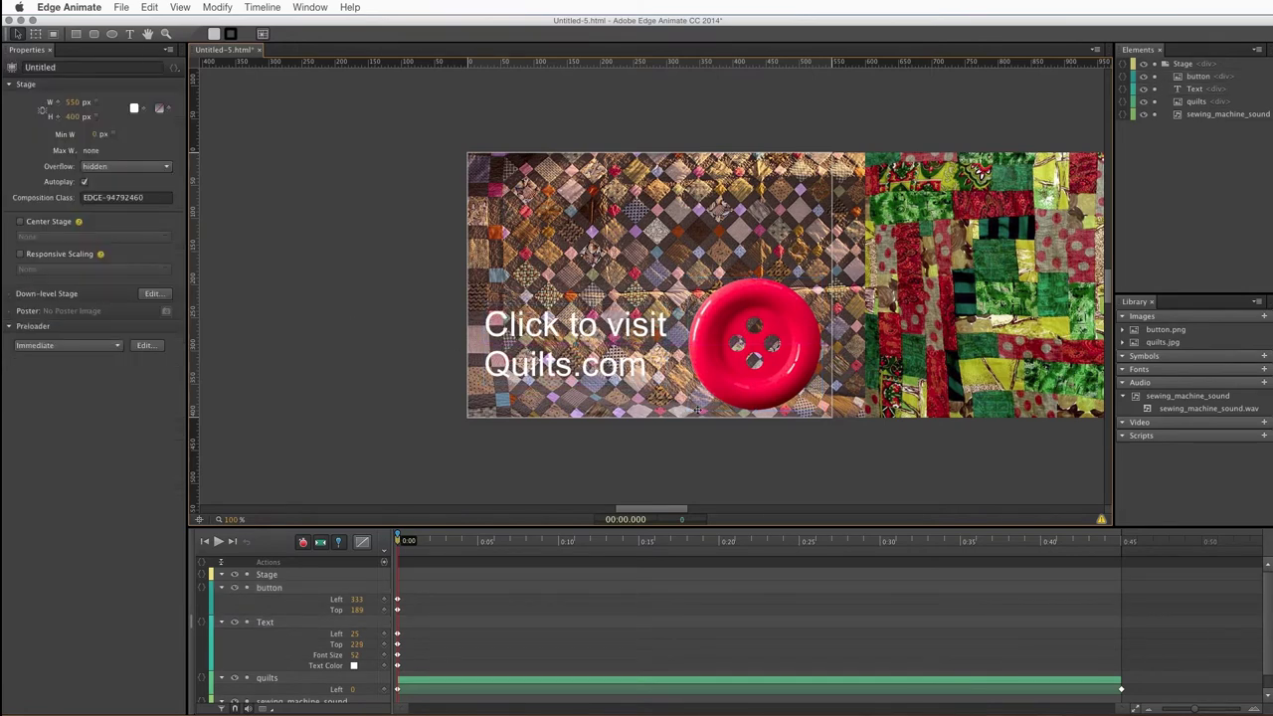
{"action": "left_click", "coordinate": [700, 368]}
{"action": "left_click_drag", "start_coordinate": [700, 368], "coordinate": [702, 368]}
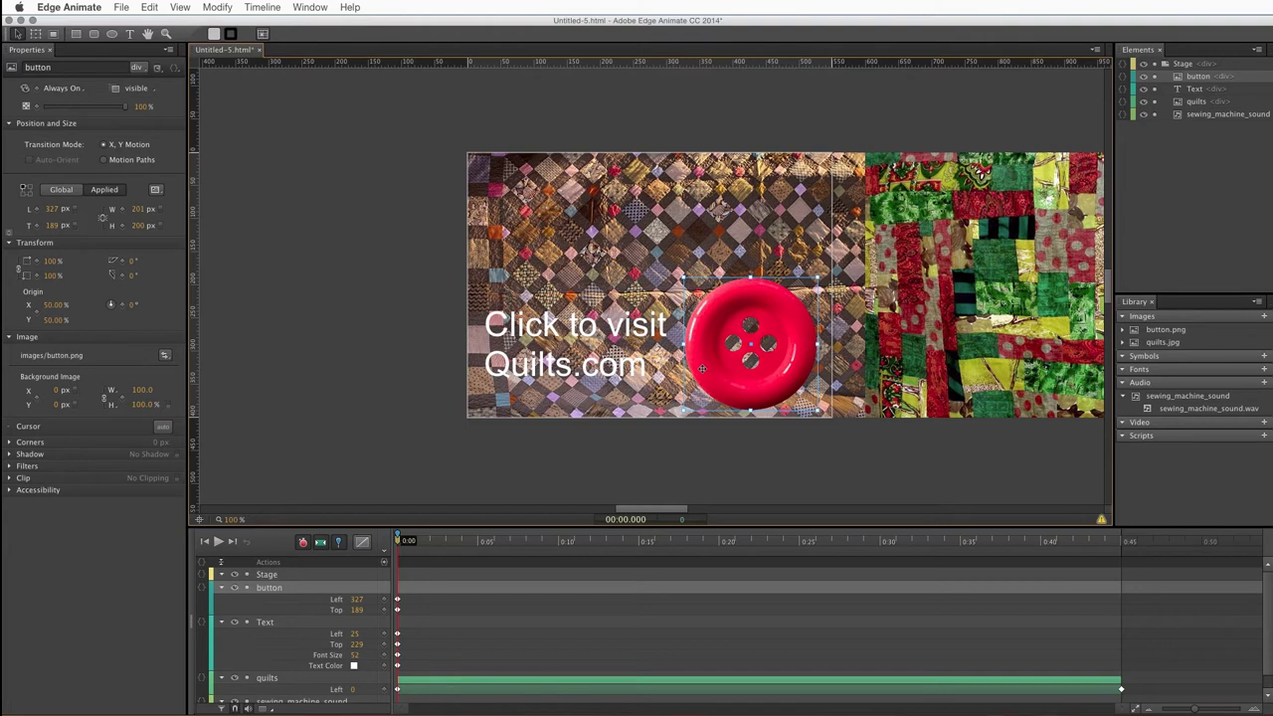
- Convert the red button into symbol Symbol_1 with Autoplay timeline unchecked
{"action": "right_click", "coordinate": [702, 369]}
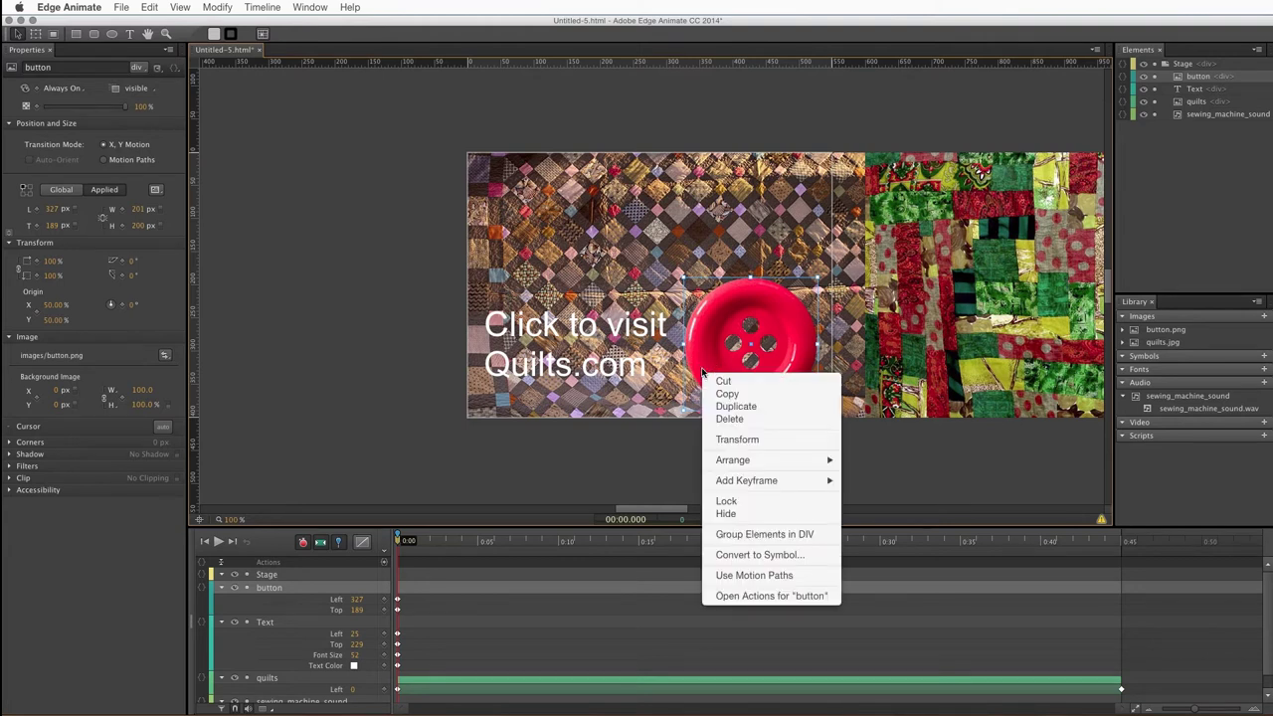
{"action": "left_click", "coordinate": [760, 557]}
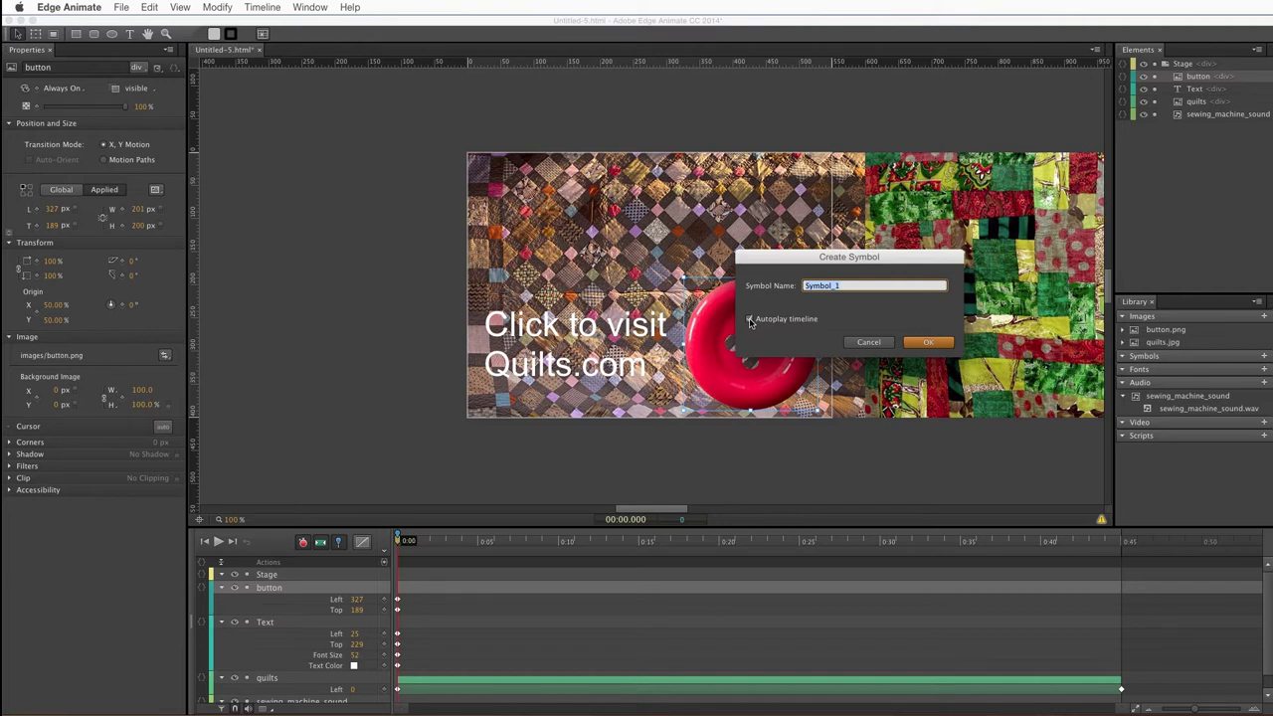
{"action": "left_click", "coordinate": [750, 319]}
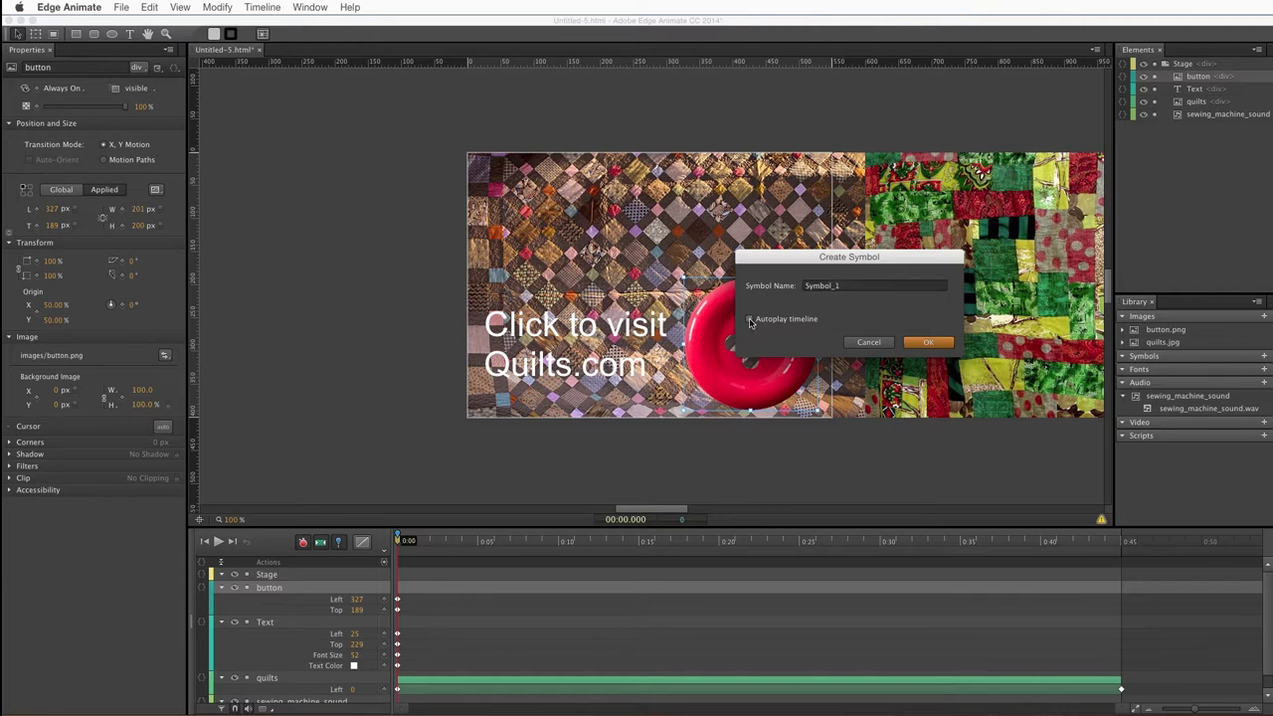
{"action": "left_click", "coordinate": [920, 344]}
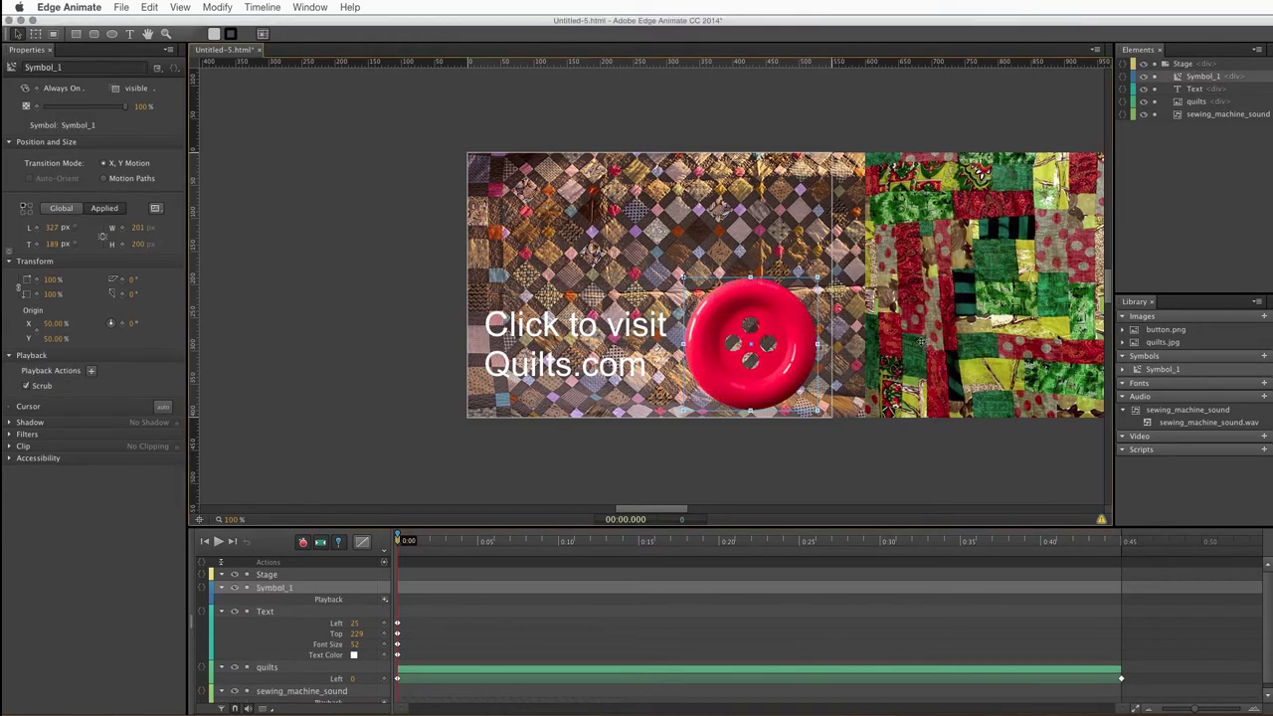
- Collapse the Text, quilts and sewing_machine_sound layers in the timeline
{"action": "left_click", "coordinate": [222, 610]}
{"action": "left_click", "coordinate": [222, 624]}
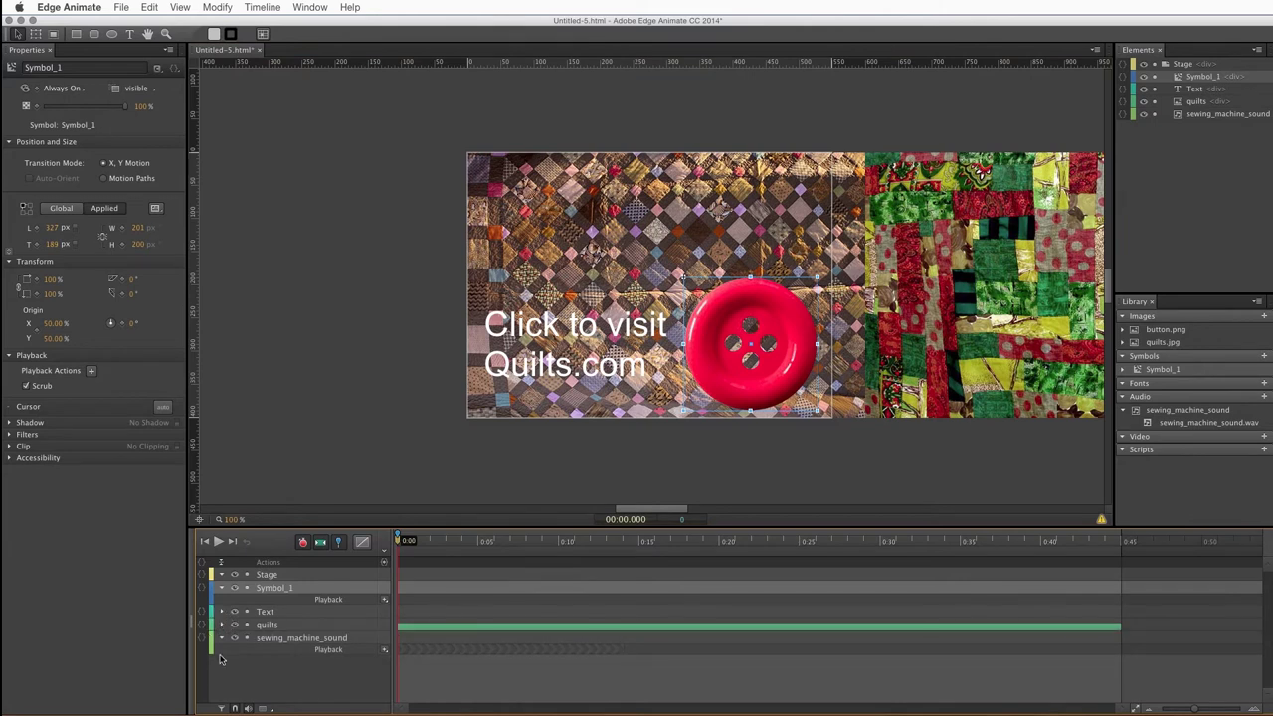
{"action": "left_click", "coordinate": [222, 638]}
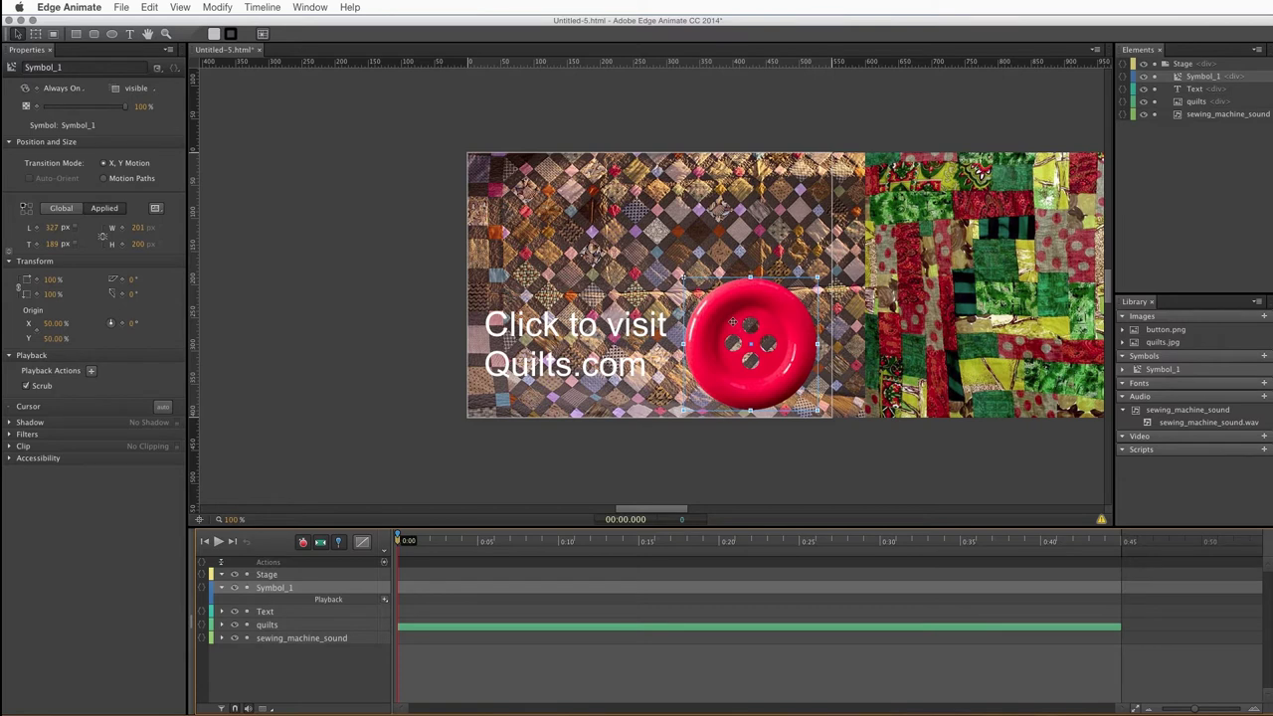
- Add a click action to Symbol_1 that opens a link in a new window
{"action": "right_click", "coordinate": [733, 323]}
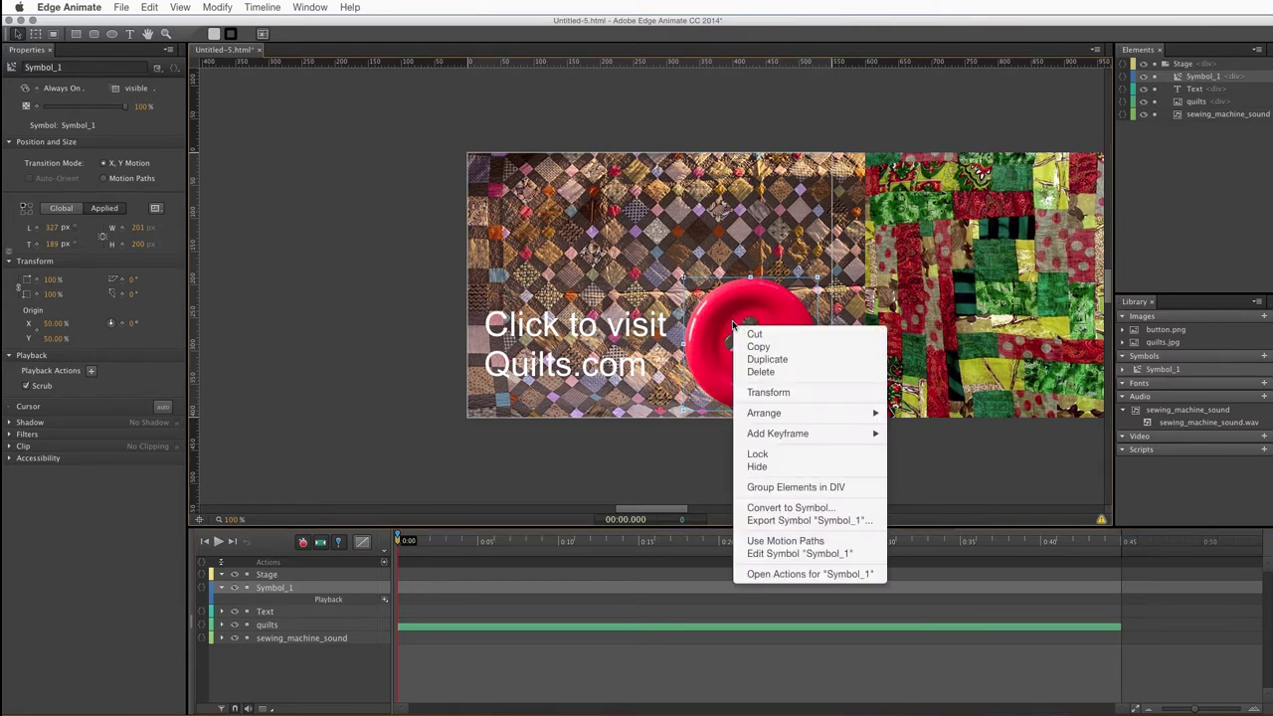
{"action": "left_click", "coordinate": [787, 575]}
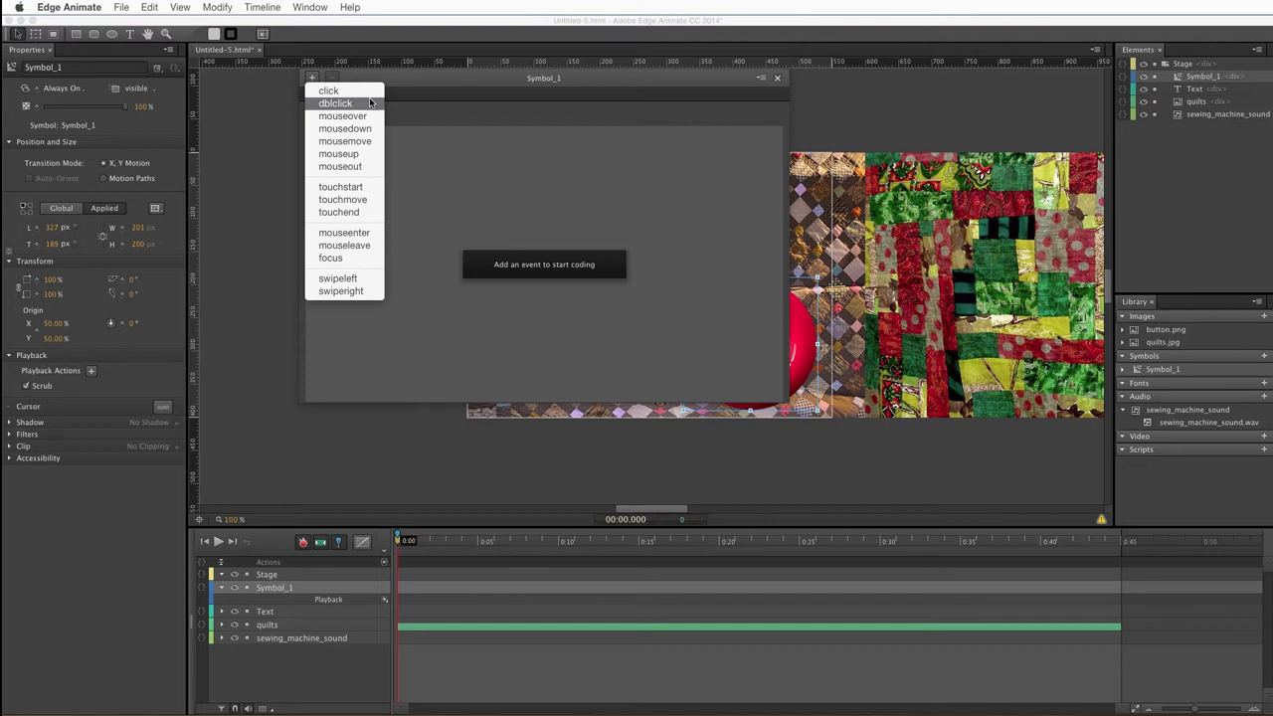
{"action": "left_click", "coordinate": [330, 90]}
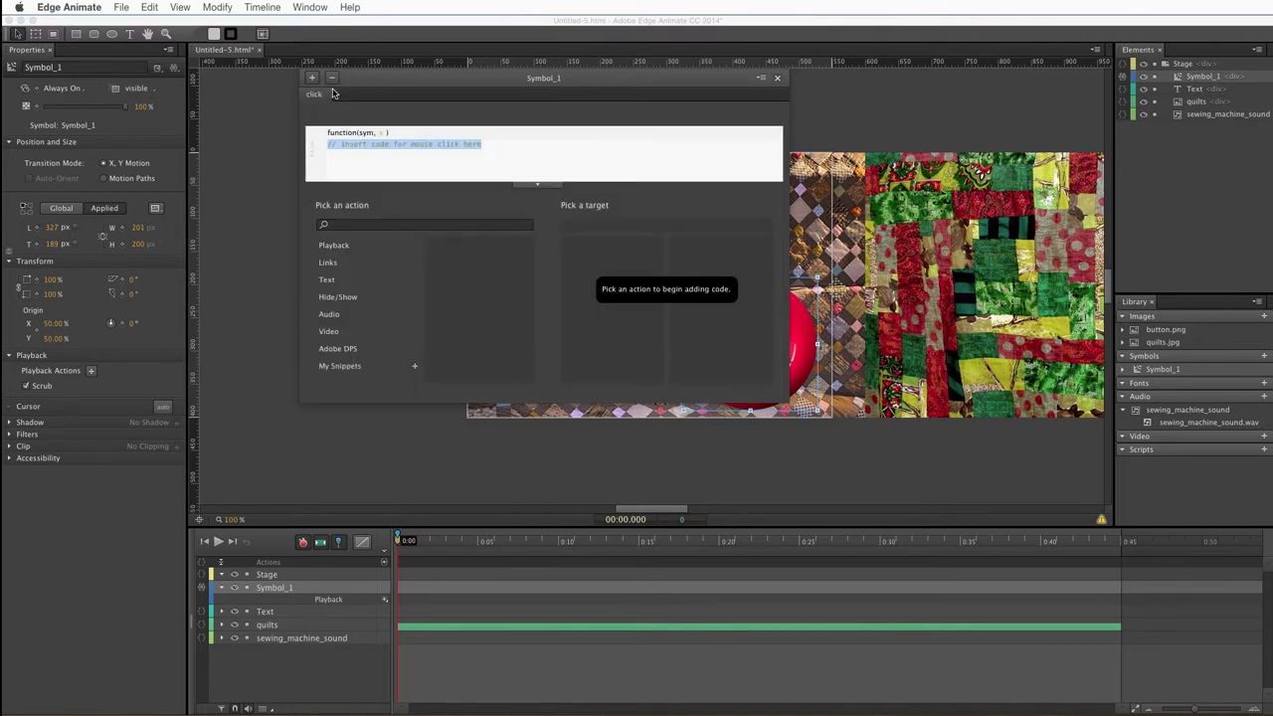
{"action": "left_click", "coordinate": [327, 264]}
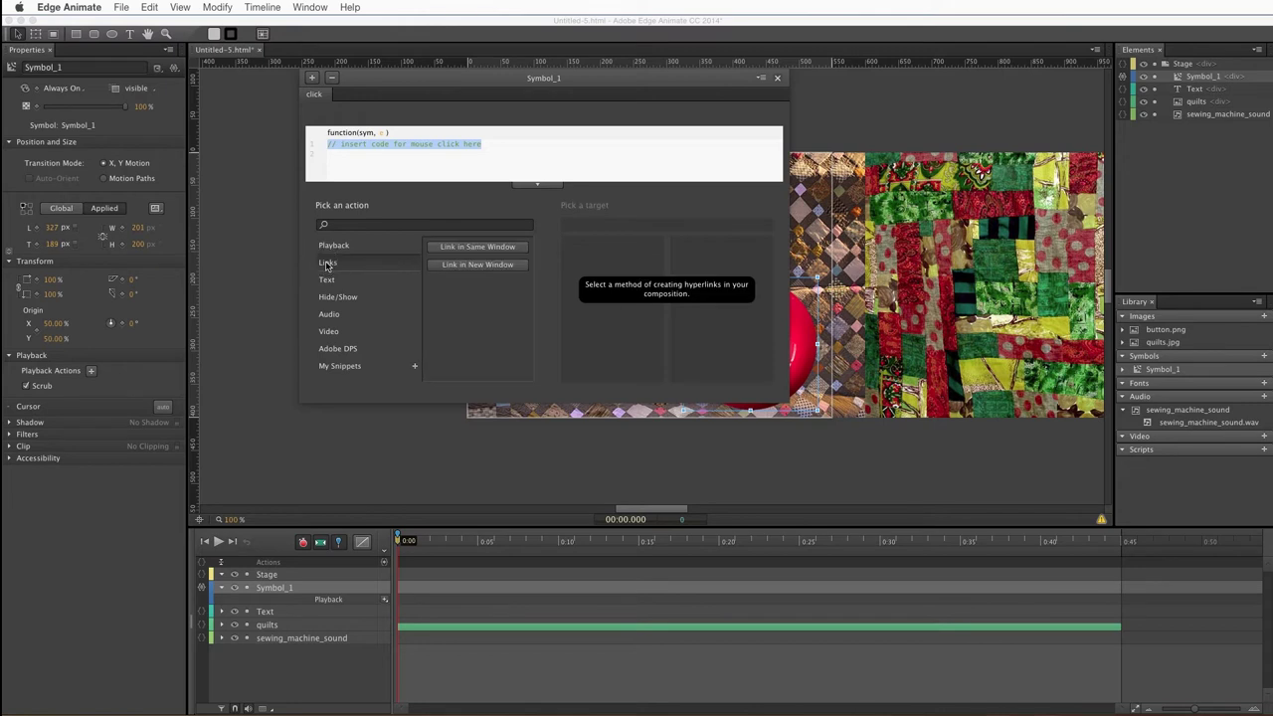
{"action": "left_click", "coordinate": [481, 266]}
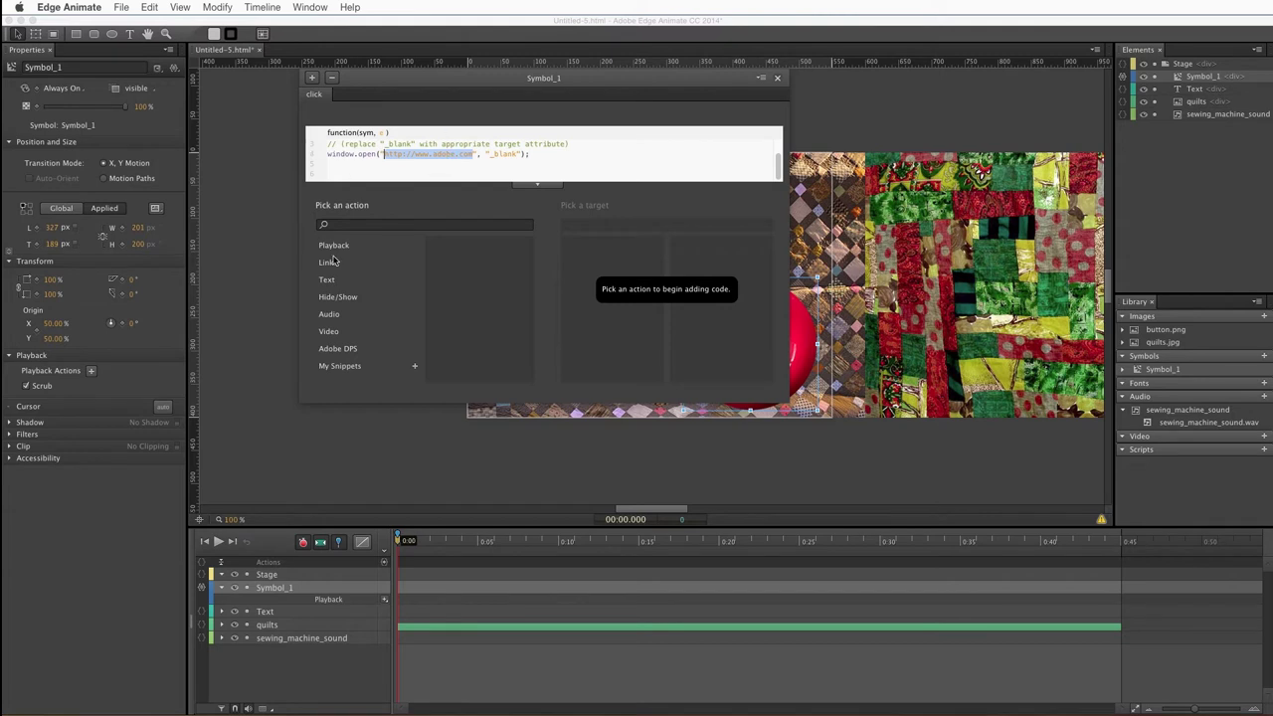
{"action": "left_click", "coordinate": [436, 158]}
{"action": "left_click_drag", "start_coordinate": [435, 157], "coordinate": [455, 157]}
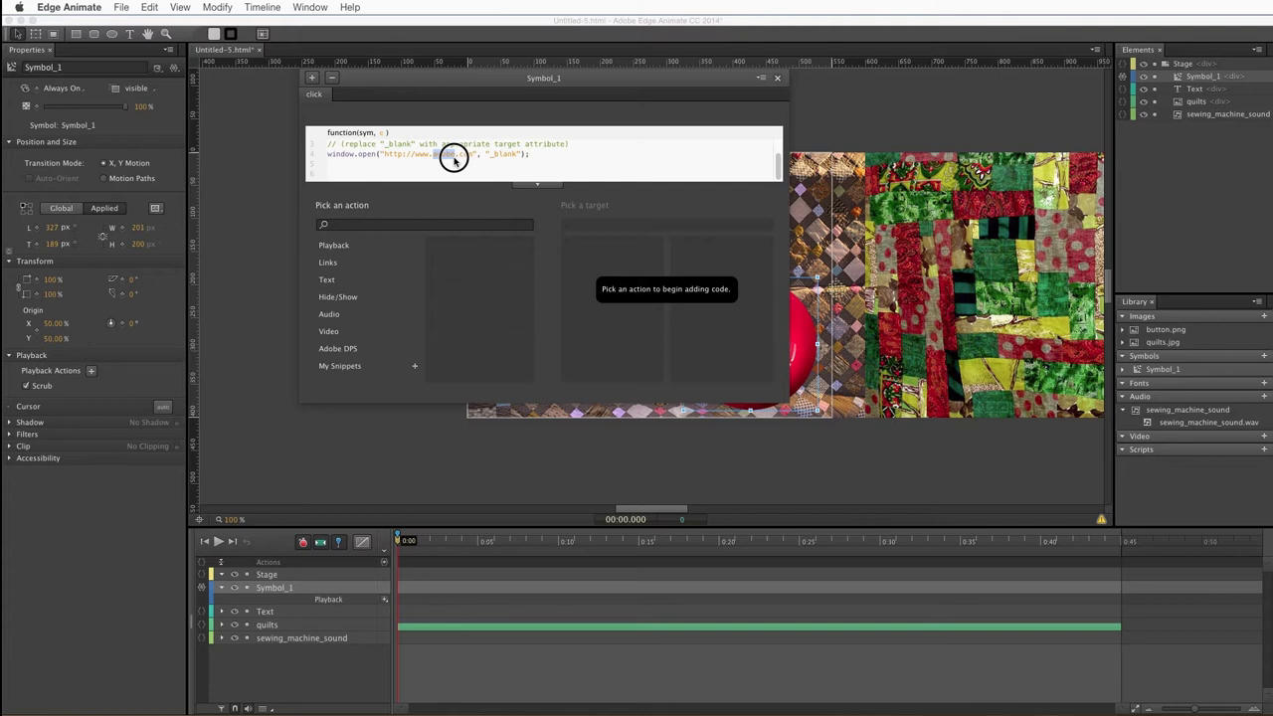
{"action": "type", "text": "guilts"}
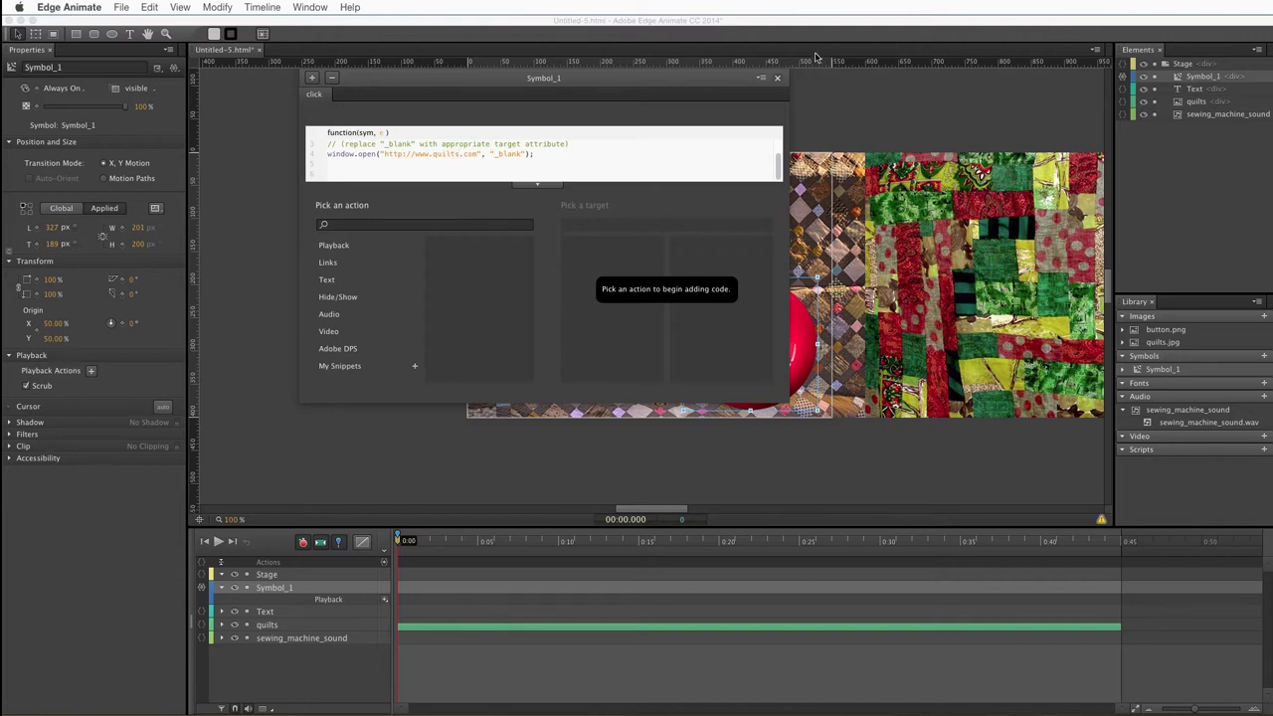
{"action": "left_click", "coordinate": [776, 77]}
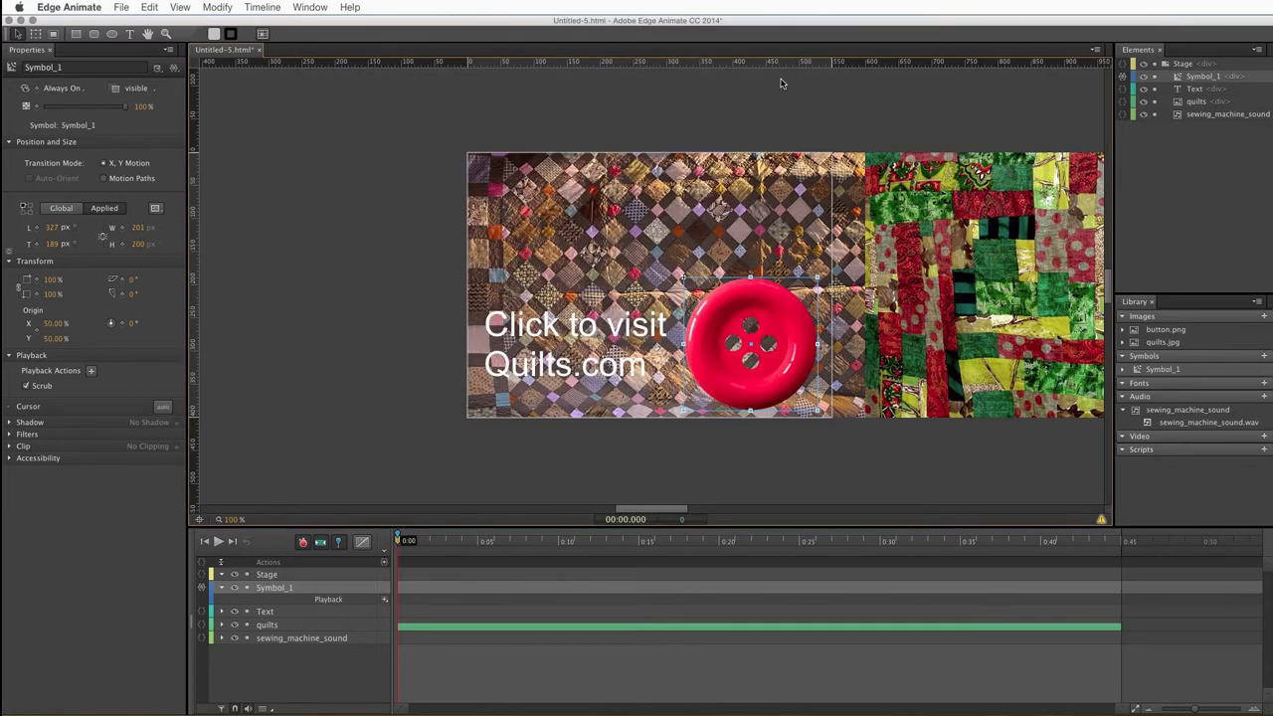
- Preview in Chrome, click the red button to load the Quilts, Inc. page, then close both windows
{"action": "key", "text": "super+Return"}
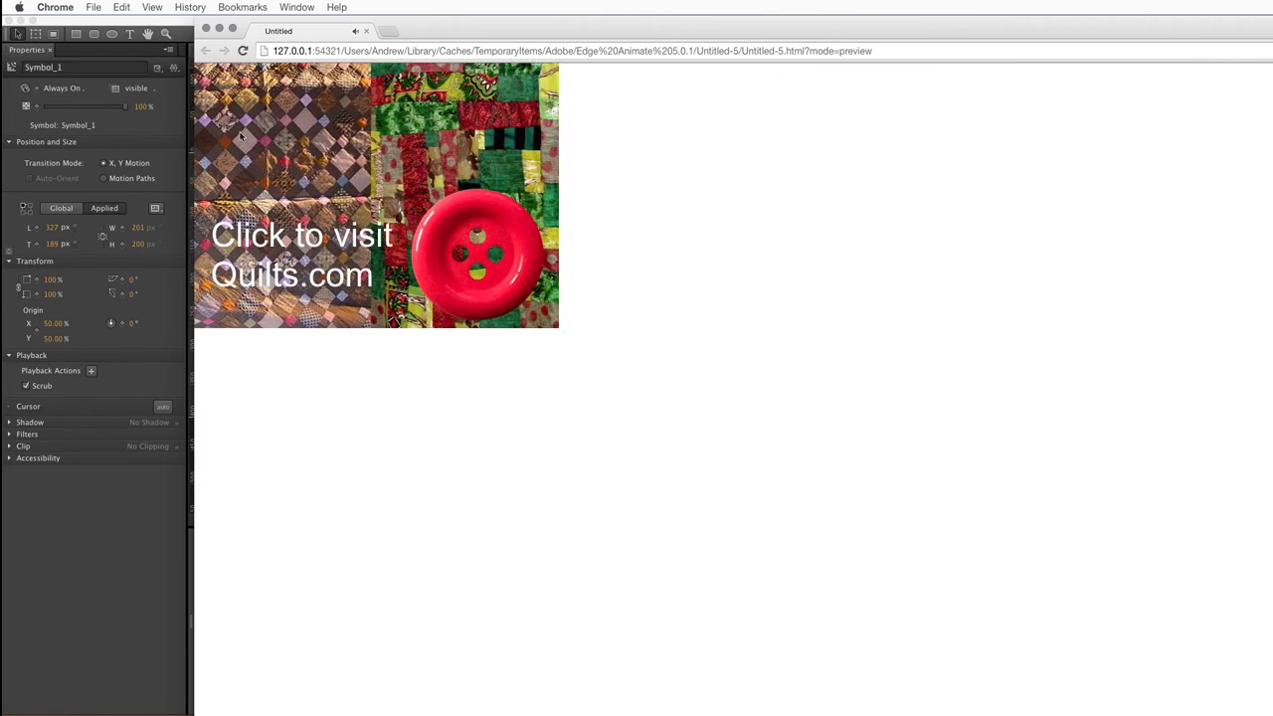
{"action": "left_click", "coordinate": [464, 293]}
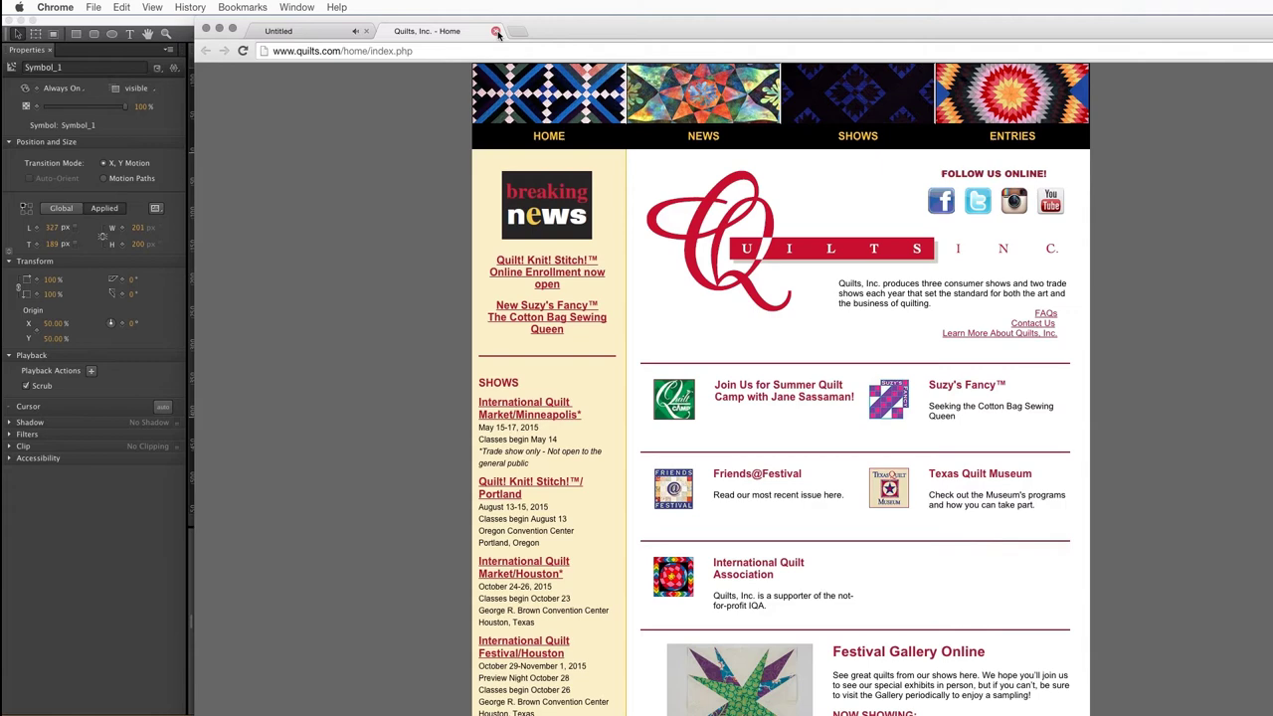
{"action": "left_click", "coordinate": [495, 31]}
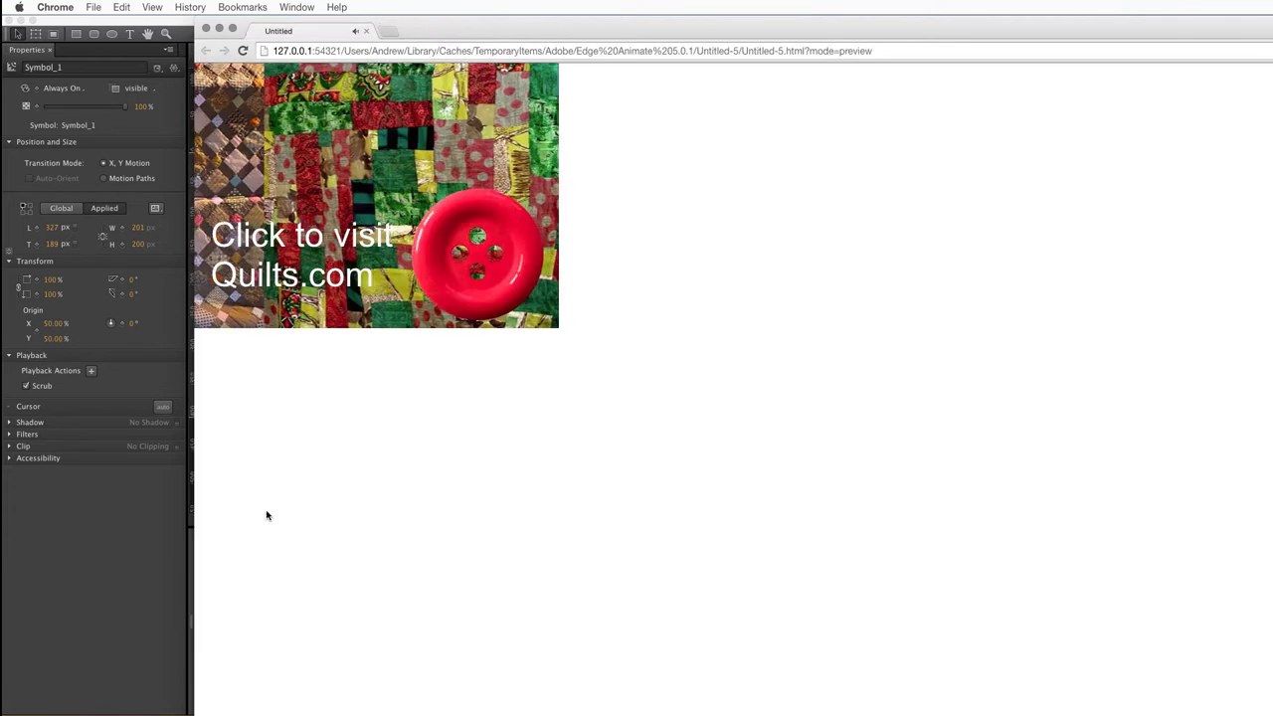
{"action": "left_click", "coordinate": [365, 31]}
{"action": "left_click", "coordinate": [366, 371]}
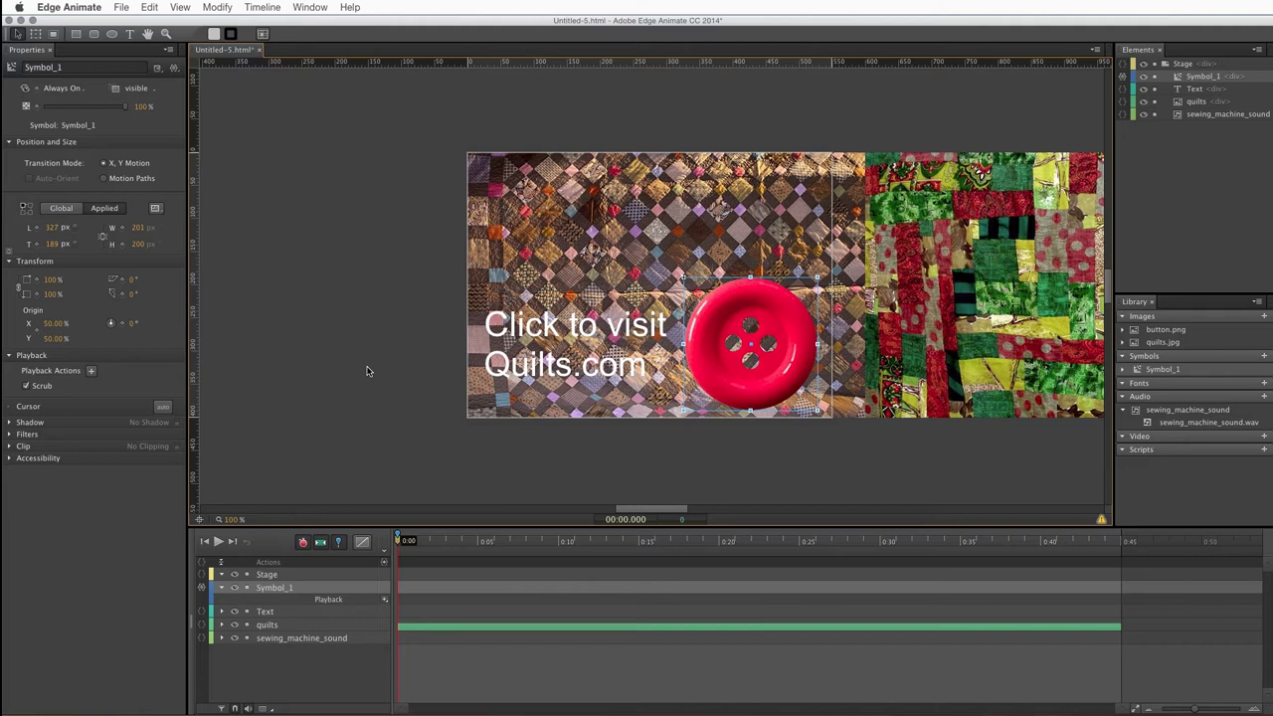
{"action": "left_click", "coordinate": [366, 371]}
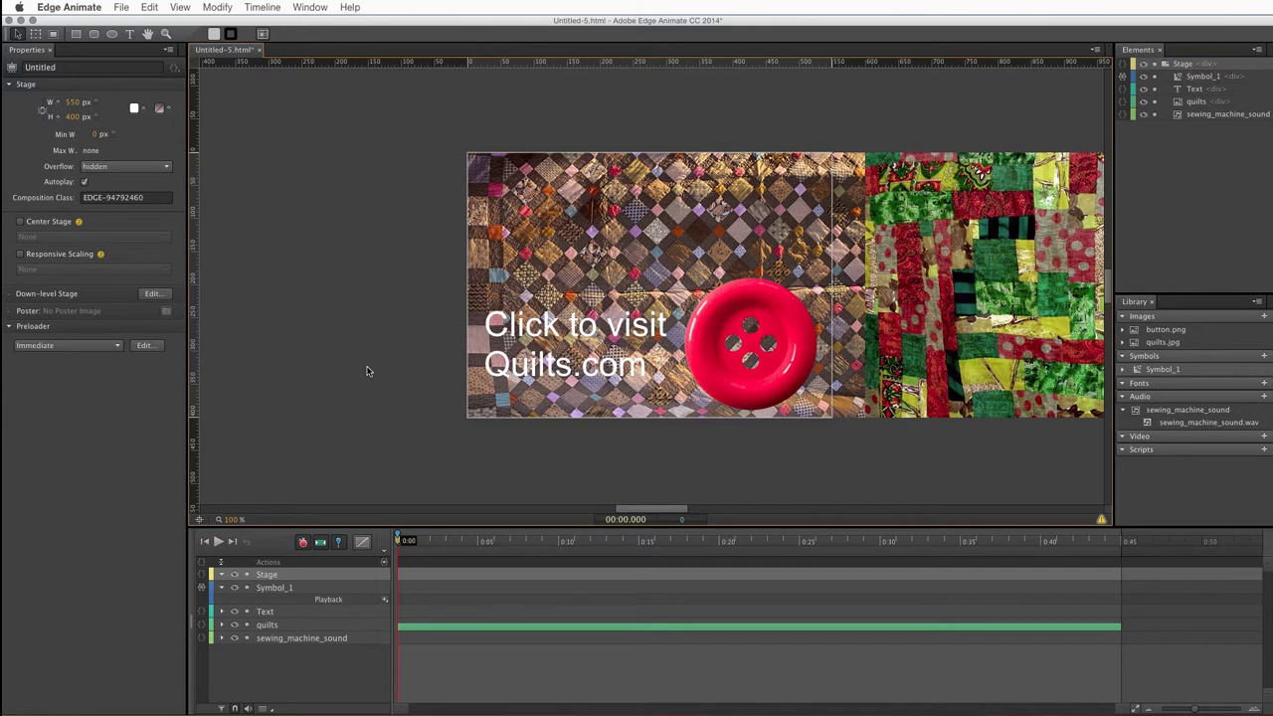
{"action": "left_click", "coordinate": [390, 711]}
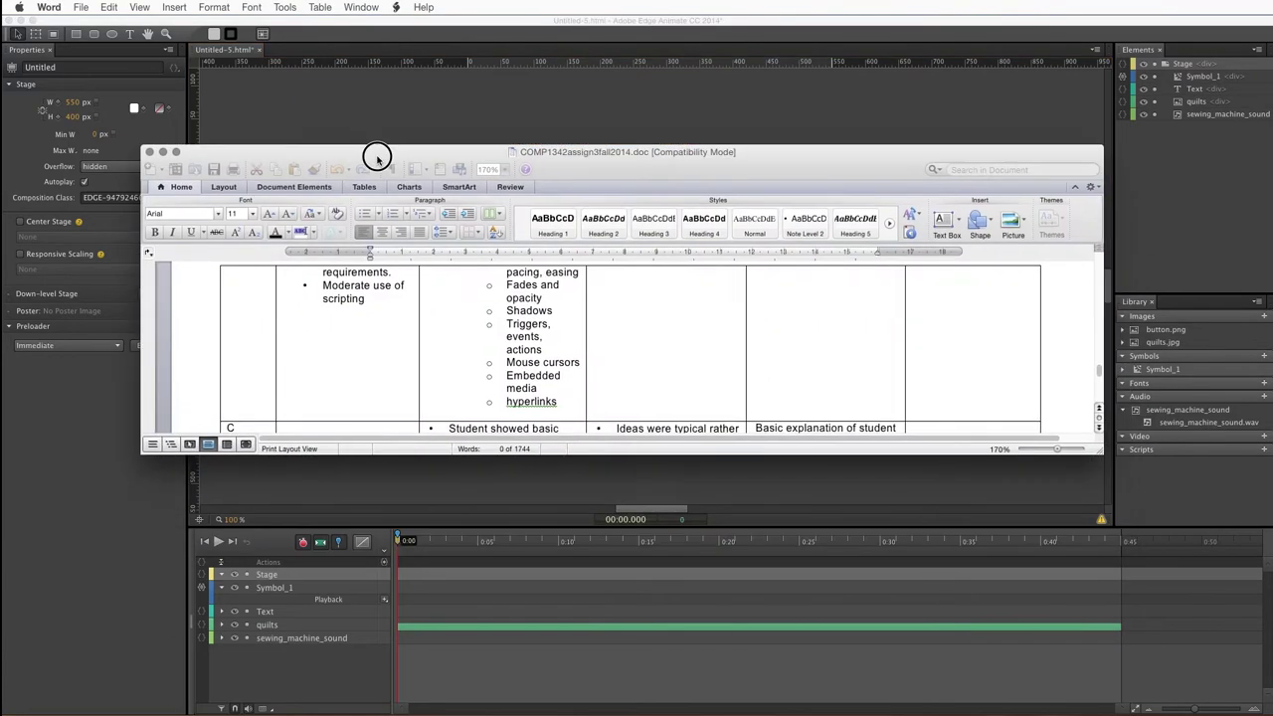
{"action": "left_click_drag", "start_coordinate": [377, 156], "coordinate": [383, 308]}
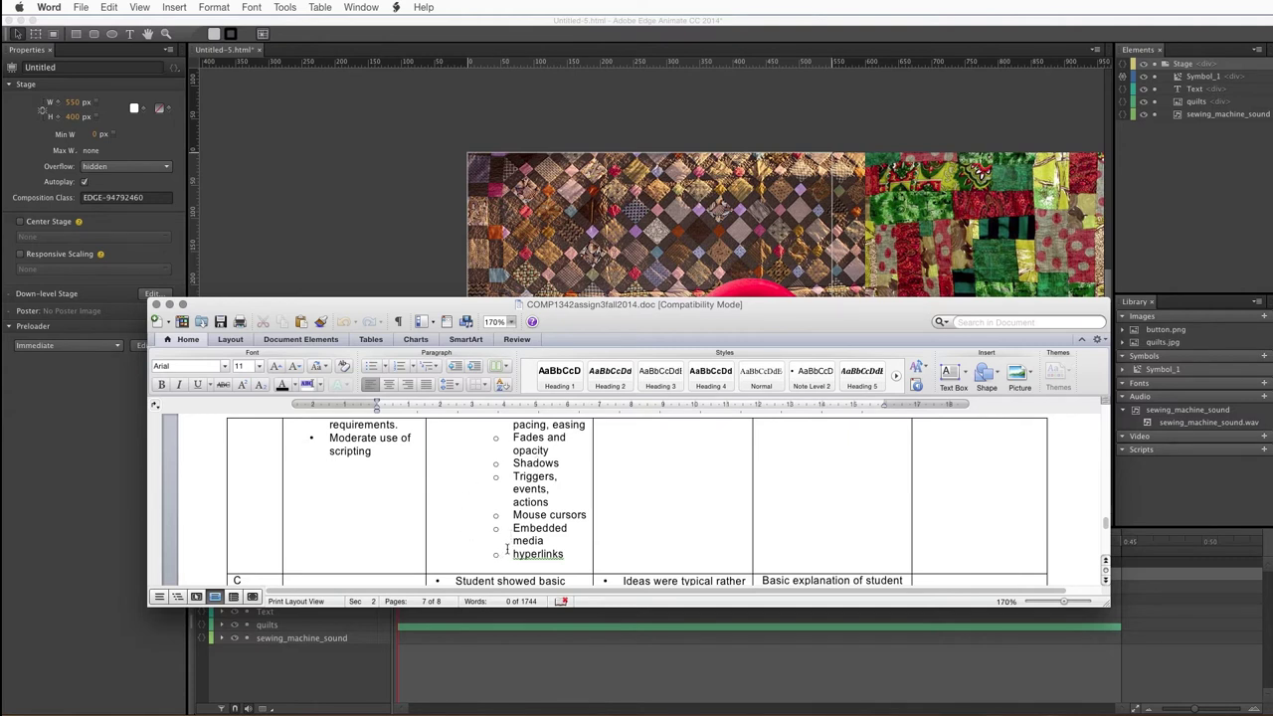
{"action": "scroll", "coordinate": [575, 545], "scroll_direction": "up", "scroll_amount": 2}
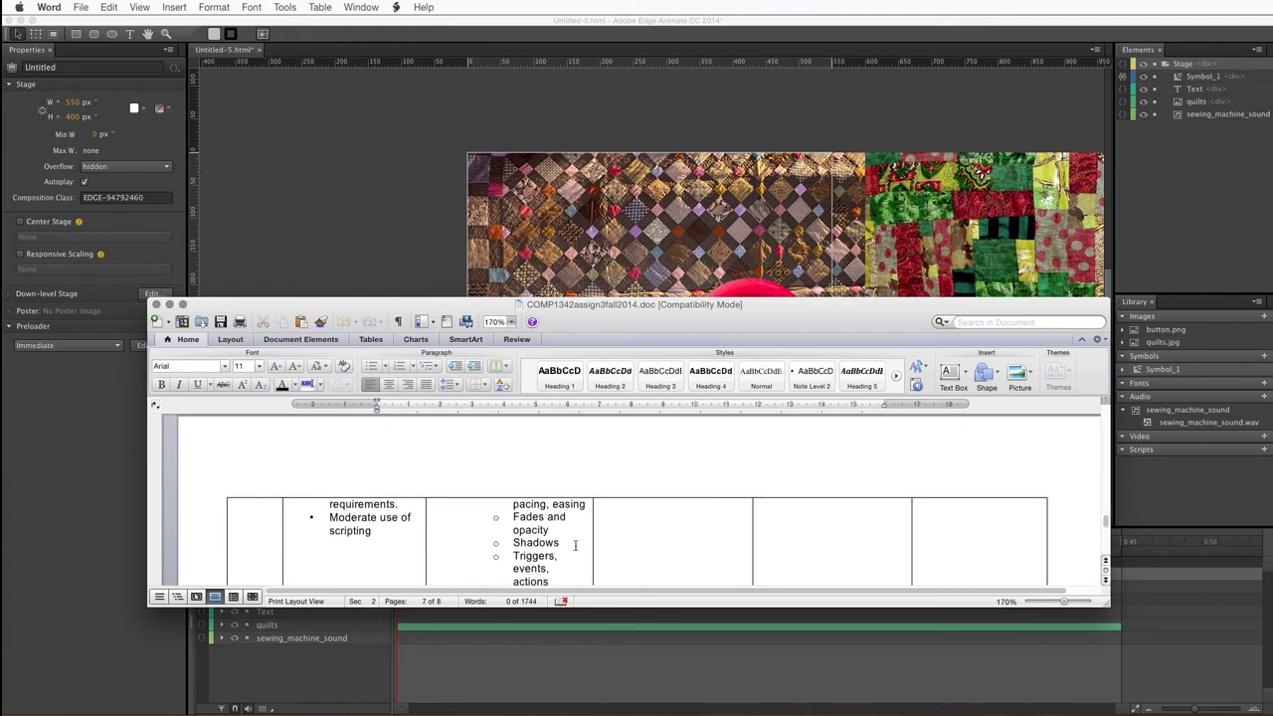
{"action": "scroll", "coordinate": [574, 544], "scroll_direction": "down", "scroll_amount": 3}
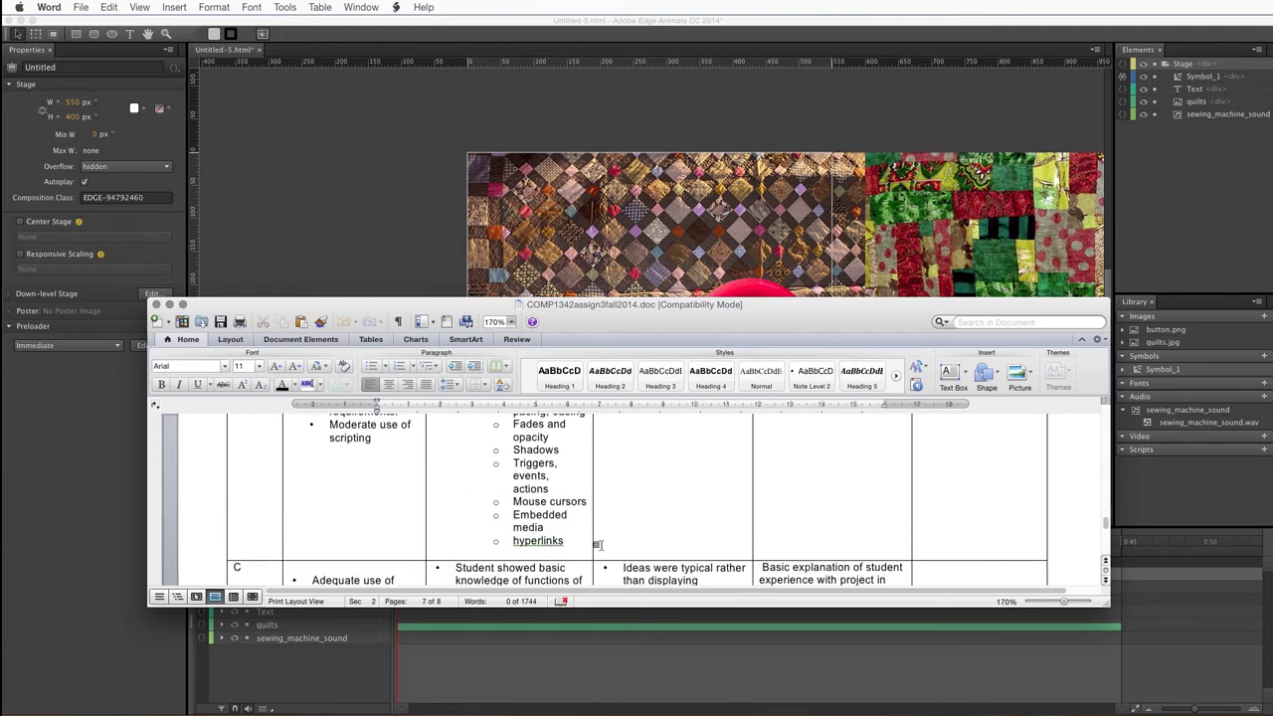
{"action": "scroll", "coordinate": [598, 544], "scroll_direction": "down", "scroll_amount": 3}
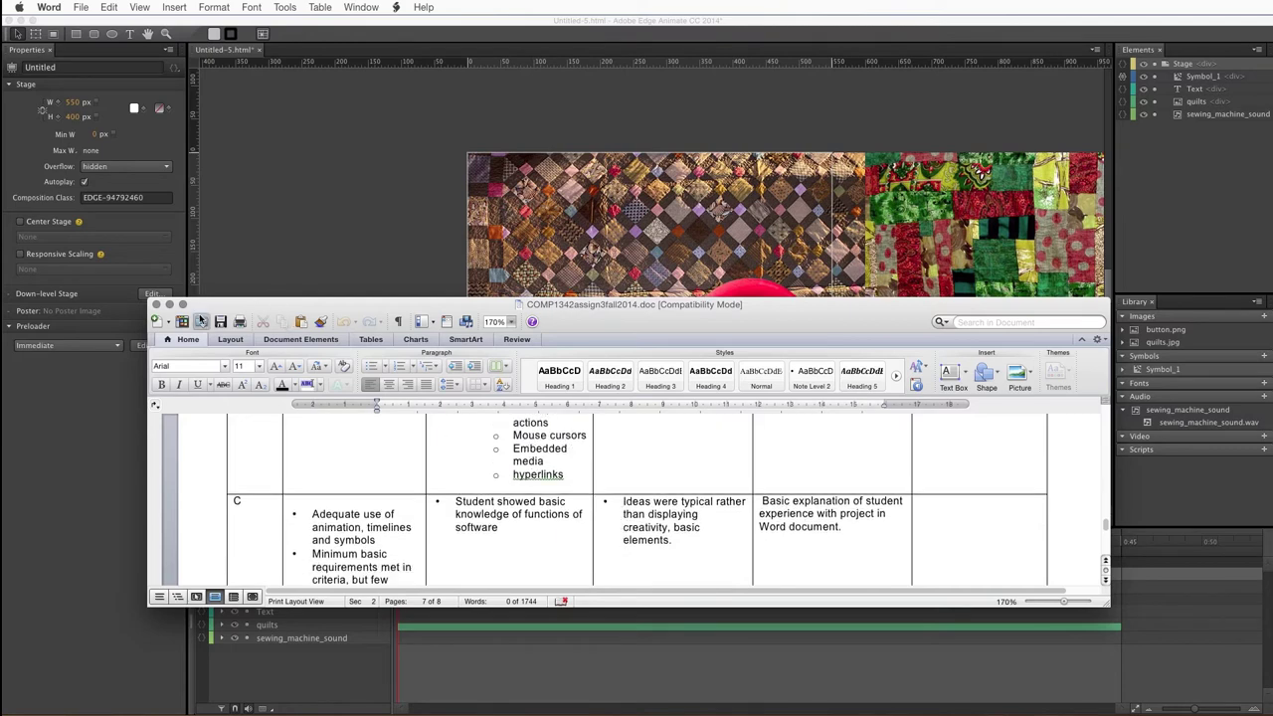
{"action": "scroll", "coordinate": [537, 542], "scroll_direction": "up", "scroll_amount": 4}
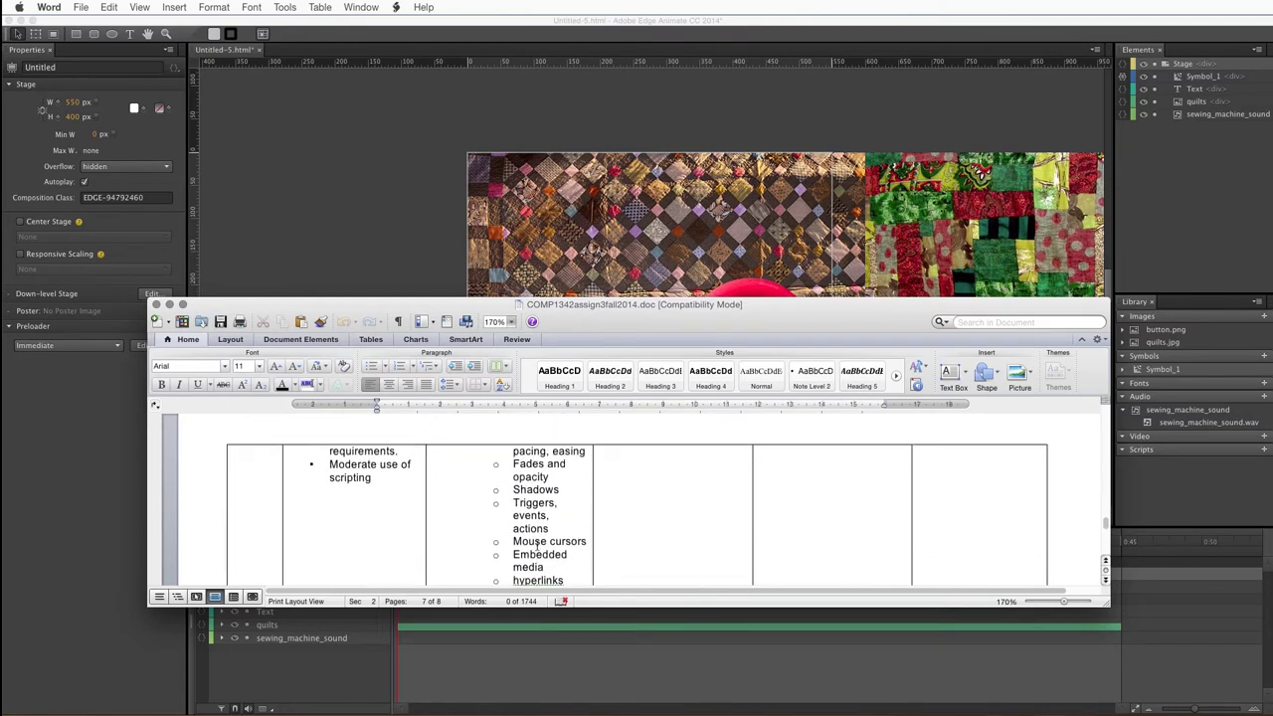
{"action": "scroll", "coordinate": [537, 545], "scroll_direction": "up", "scroll_amount": 1}
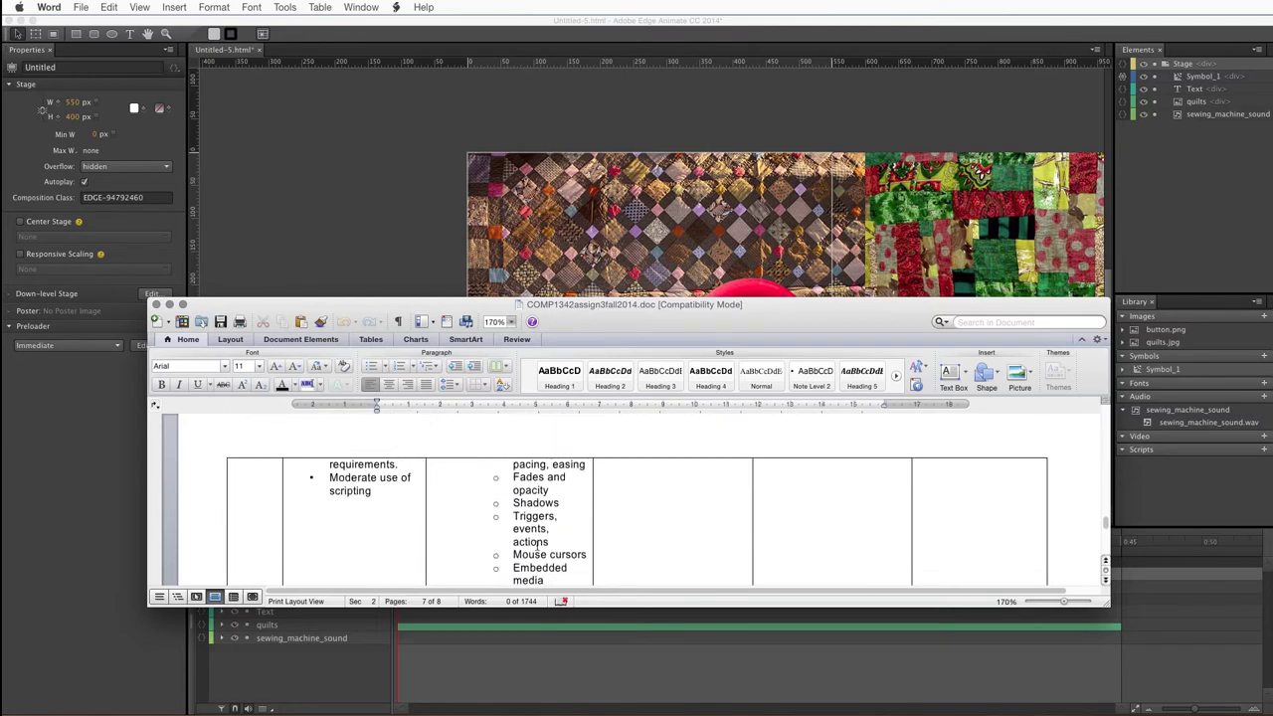
{"action": "left_click", "coordinate": [278, 290]}
{"action": "left_click", "coordinate": [305, 338]}
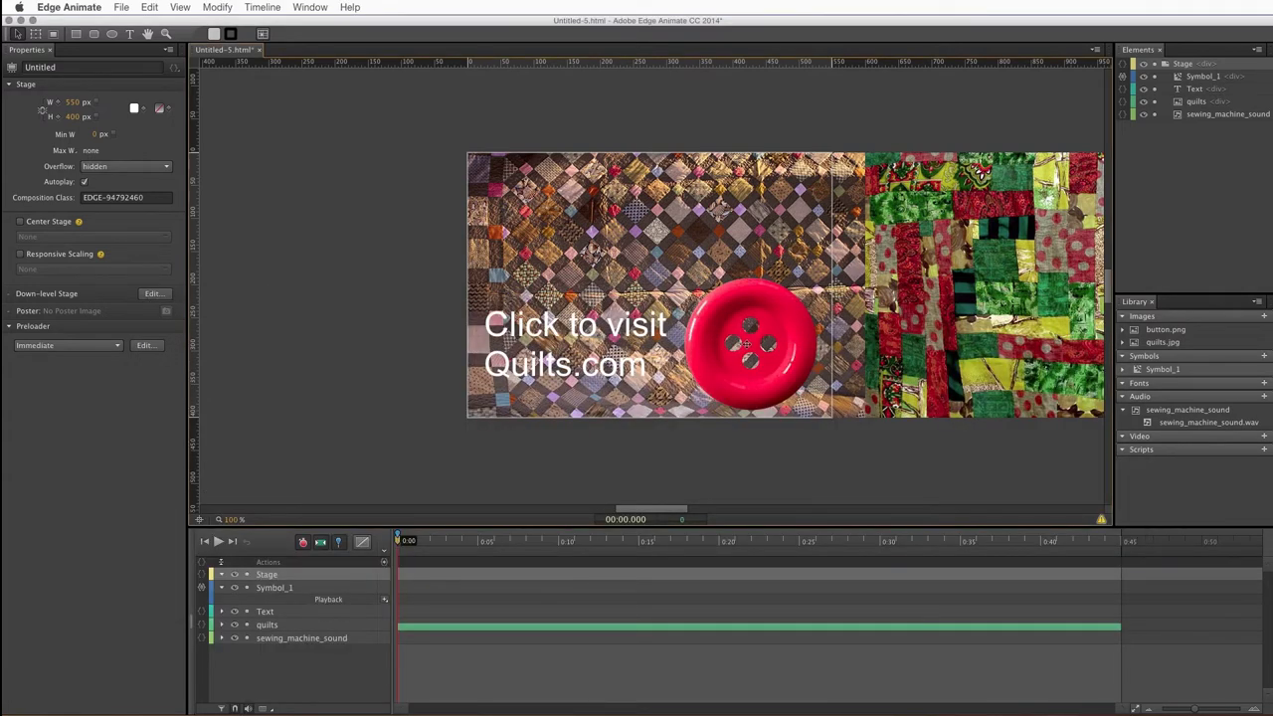
- Set Symbol_1's cursor to the pointing-hand 'pointer' icon
{"action": "left_click", "coordinate": [746, 344]}
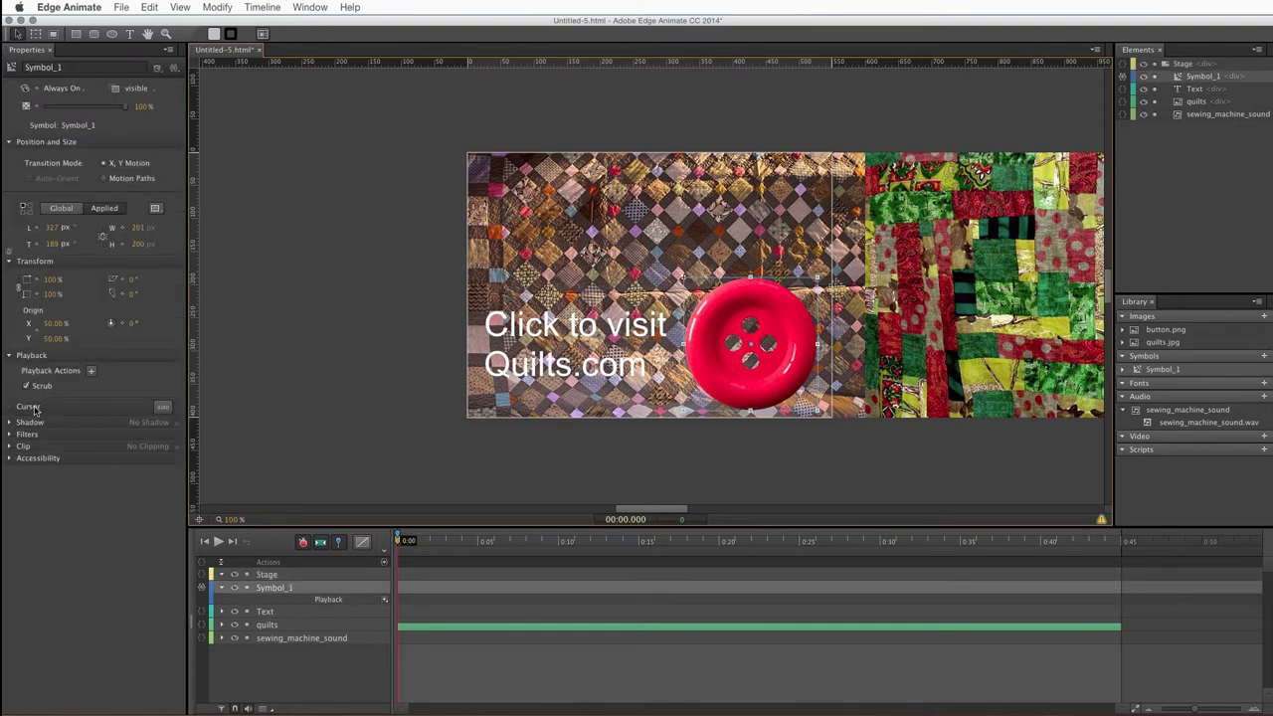
{"action": "left_click", "coordinate": [162, 408]}
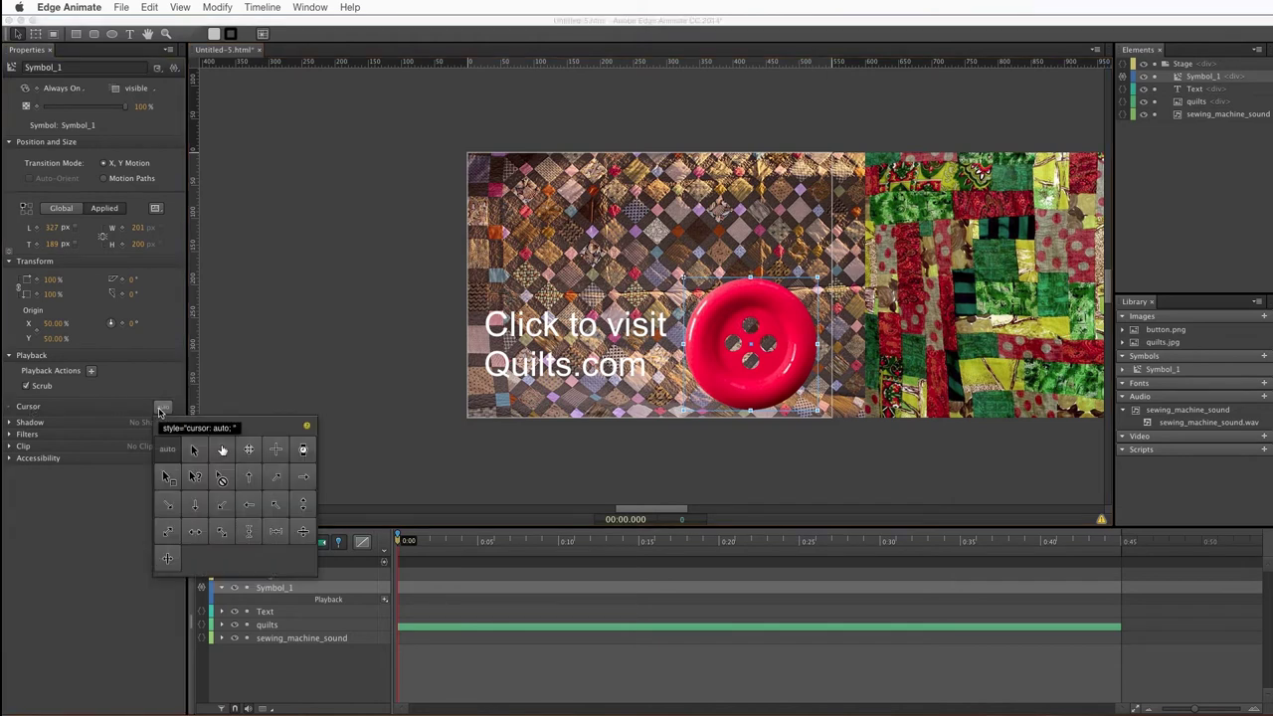
{"action": "left_click", "coordinate": [222, 450]}
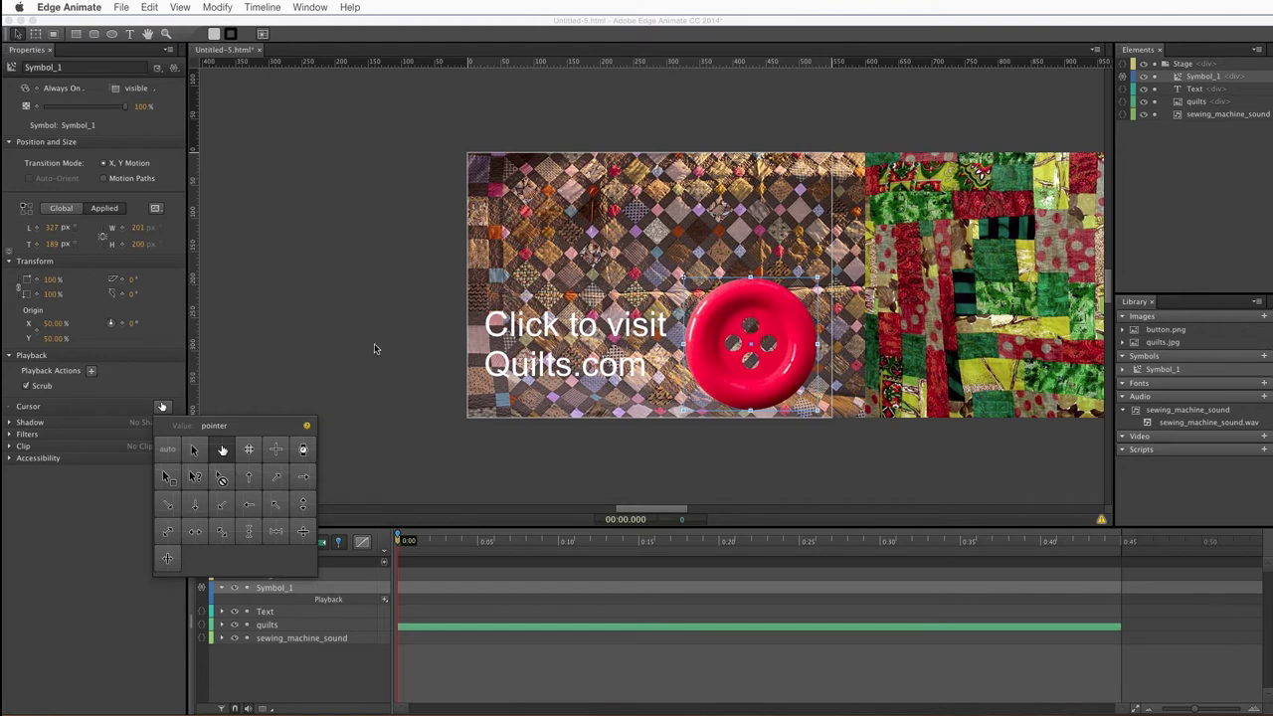
- Preview the advert in Chrome to check the hand cursor over the button, then close it
{"action": "key", "text": "super+Return"}
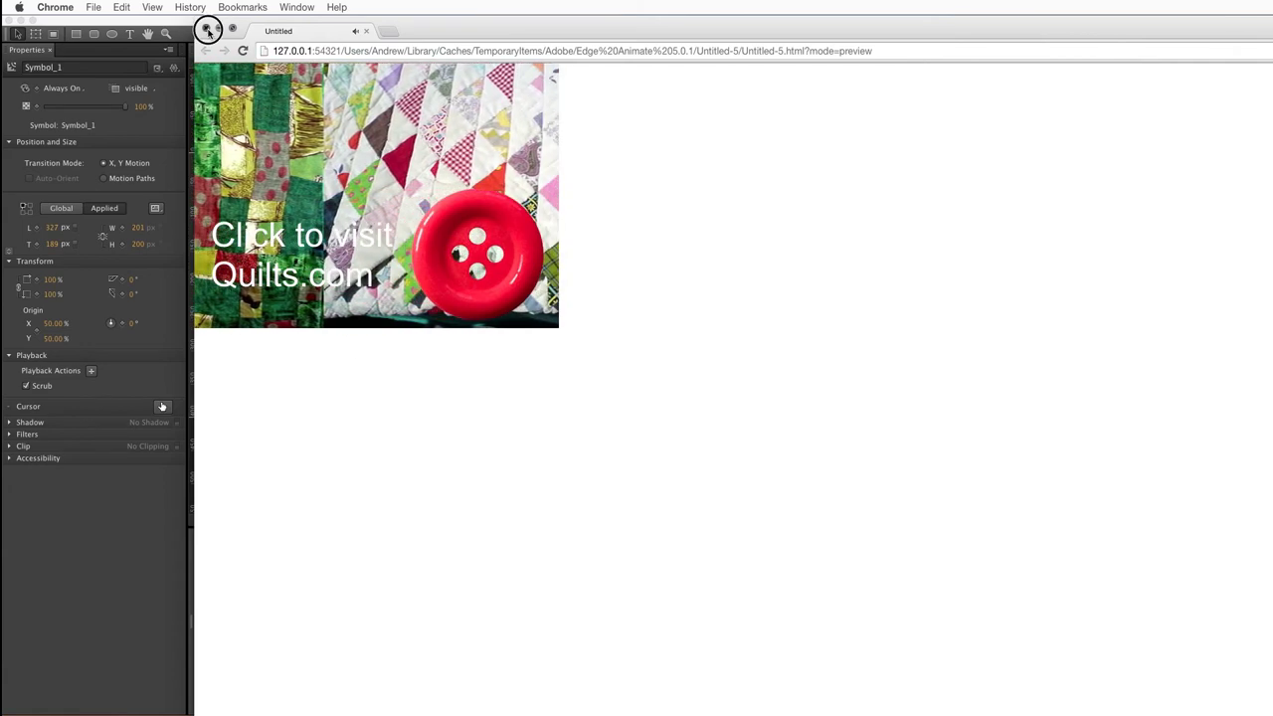
{"action": "left_click", "coordinate": [206, 29]}
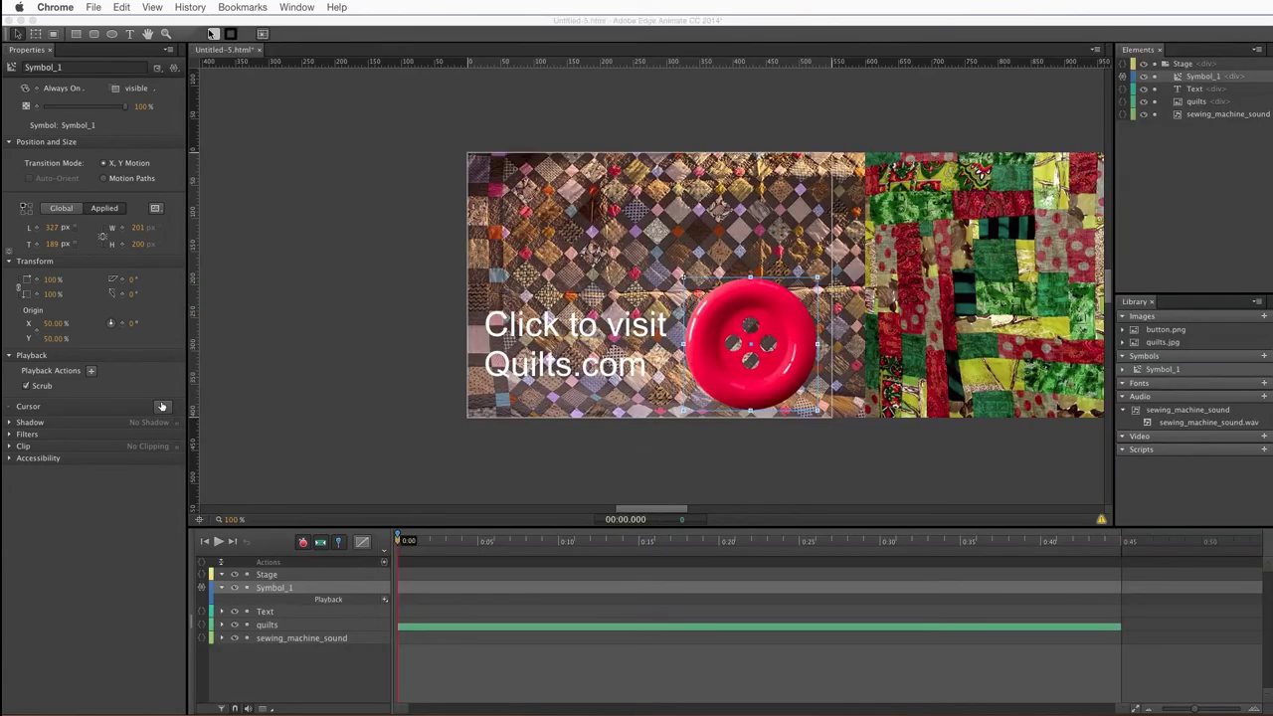
- Draw a small rectangle with the Rectangle tool and delete the stray shape
{"action": "left_click", "coordinate": [360, 312]}
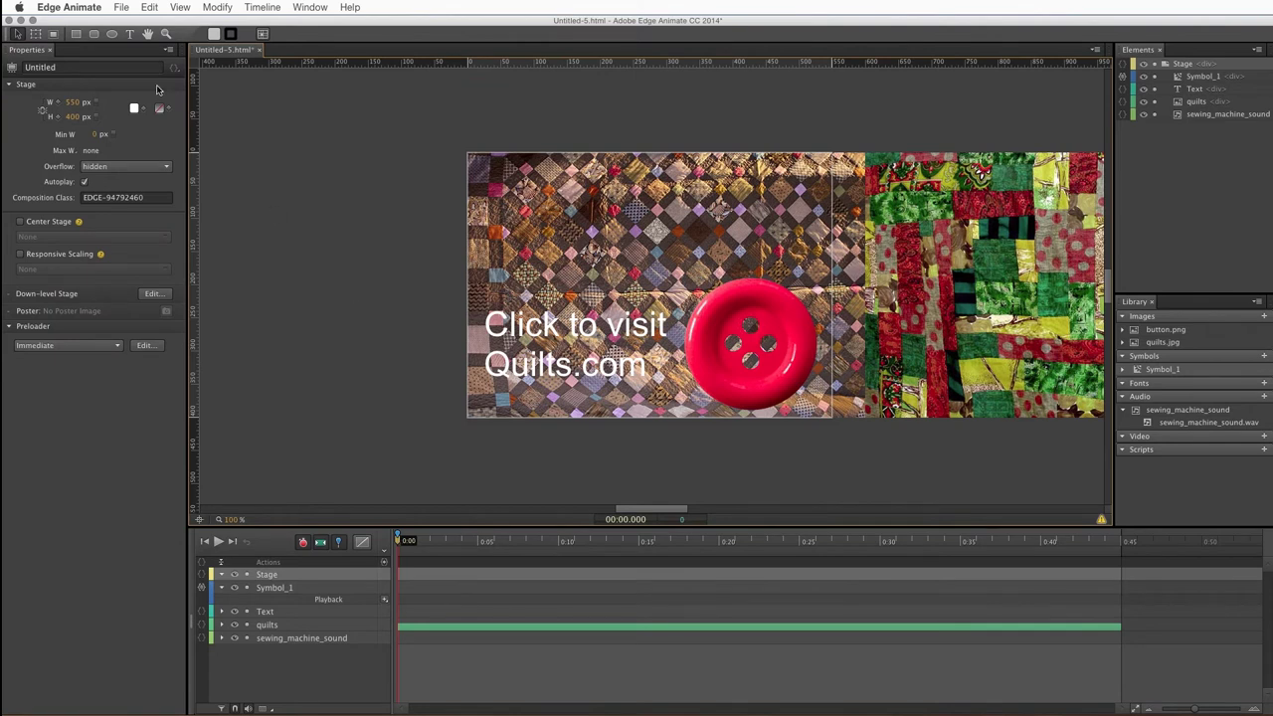
{"action": "left_click", "coordinate": [74, 34]}
{"action": "left_click_drag", "start_coordinate": [447, 288], "coordinate": [459, 308]}
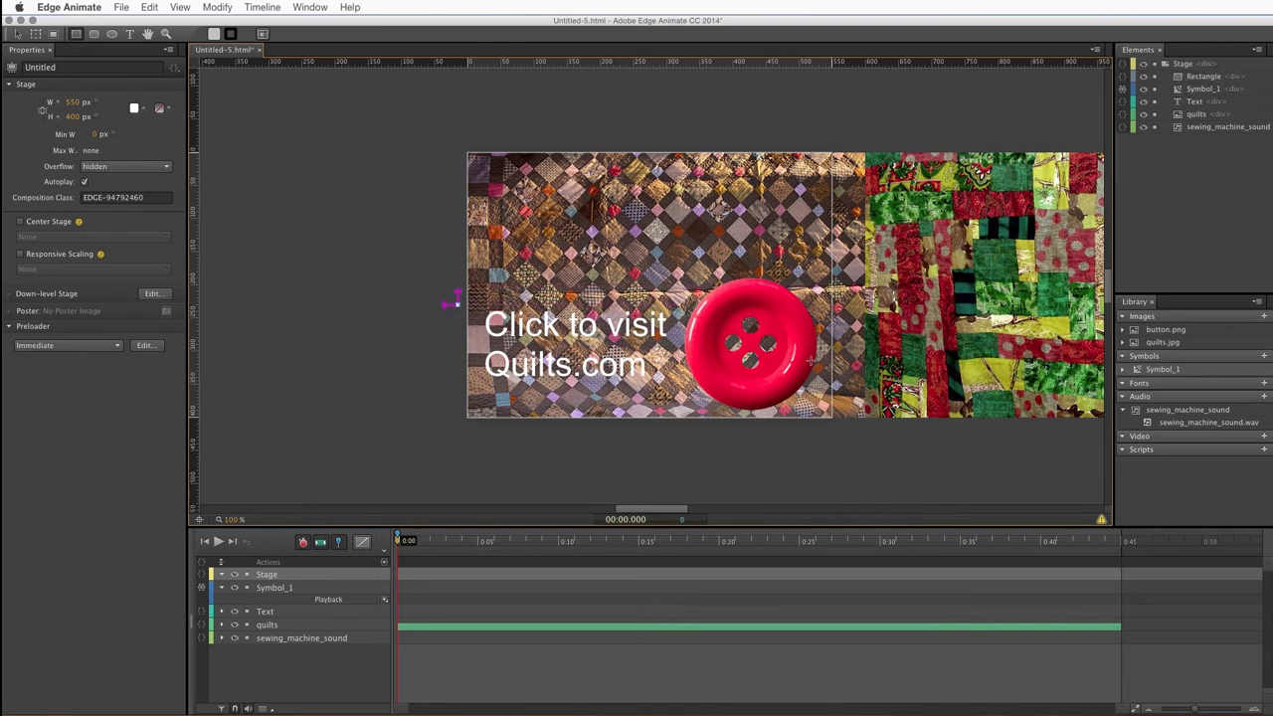
{"action": "left_click", "coordinate": [449, 298]}
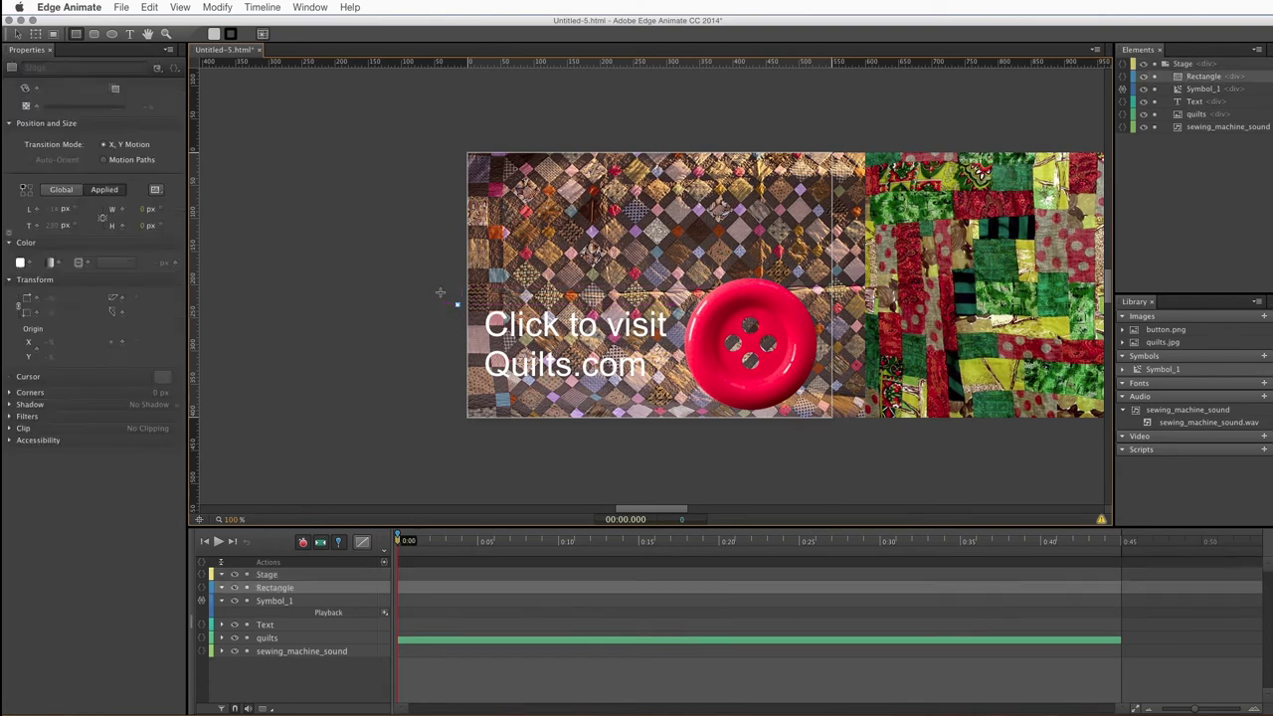
{"action": "key", "text": "Delete"}
- Draw a 596×130 px grey bar across the lower stage over the text
{"action": "left_click_drag", "start_coordinate": [452, 302], "coordinate": [840, 393]}
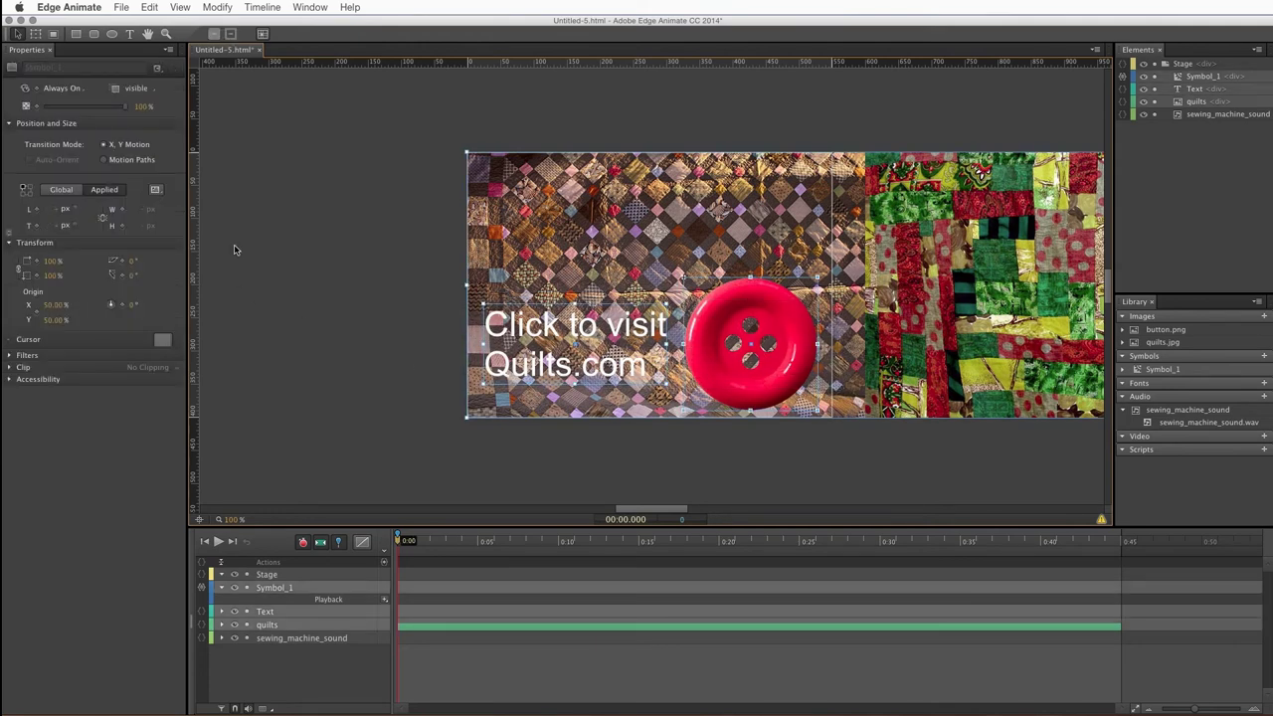
{"action": "left_click", "coordinate": [442, 285]}
{"action": "left_click", "coordinate": [18, 32]}
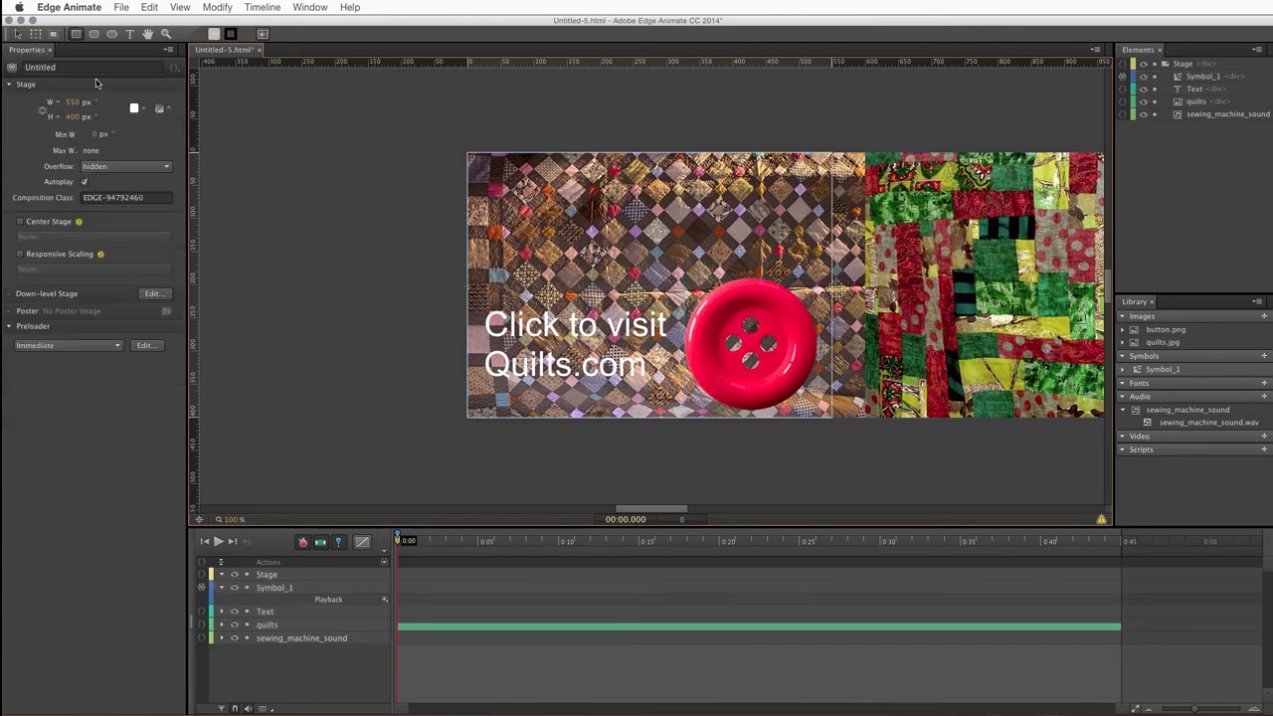
{"action": "left_click", "coordinate": [451, 314]}
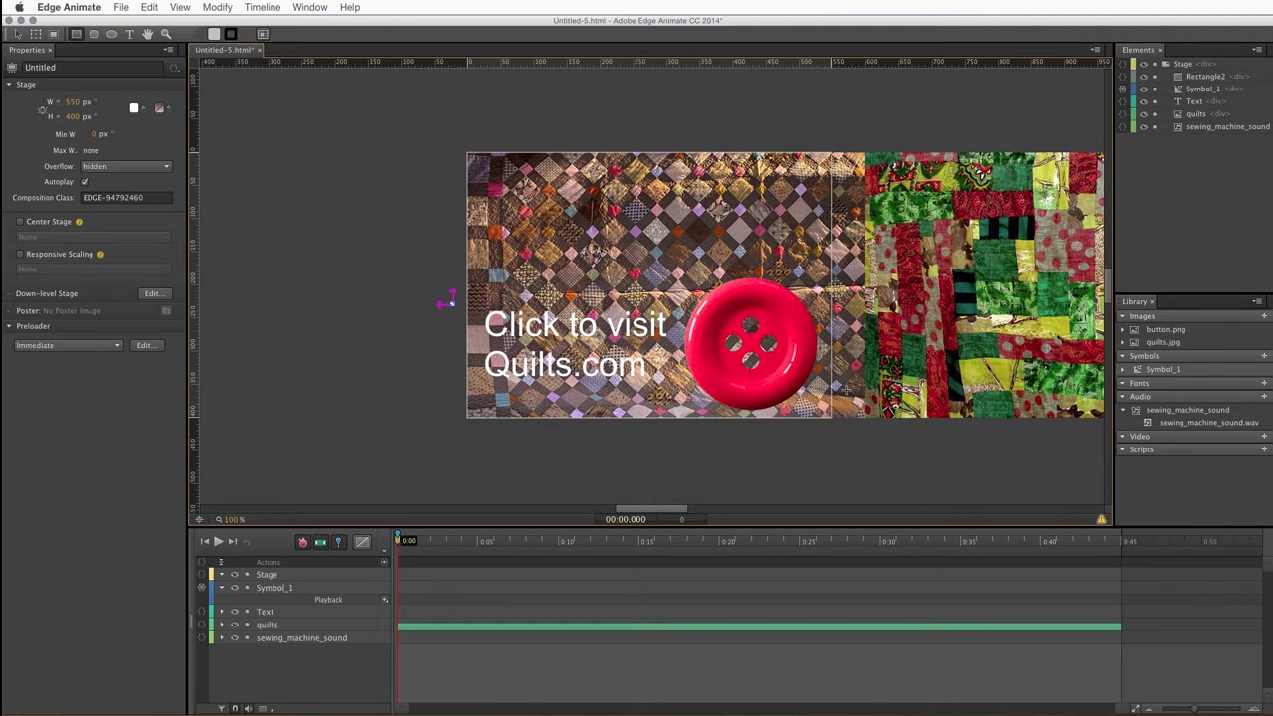
{"action": "left_click_drag", "start_coordinate": [452, 304], "coordinate": [847, 390]}
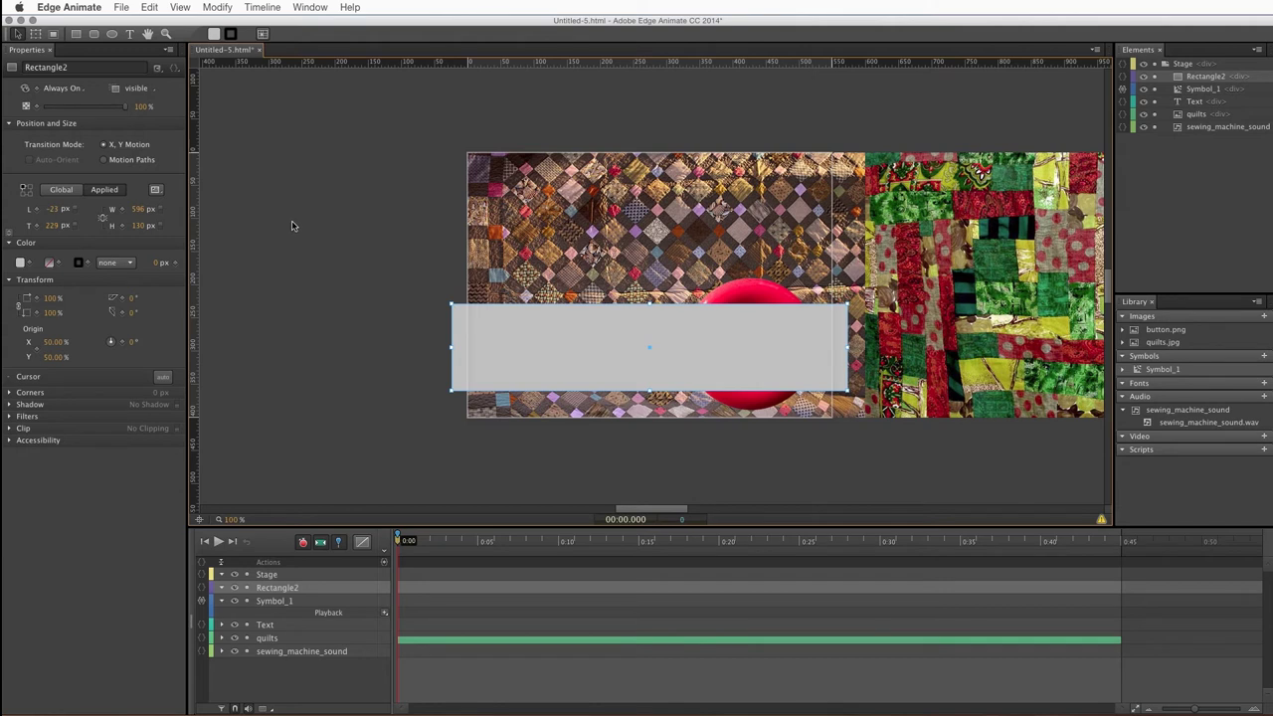
- Keyframe Rectangle2's background colour as black and set its opacity to 42%
{"action": "left_click", "coordinate": [18, 263]}
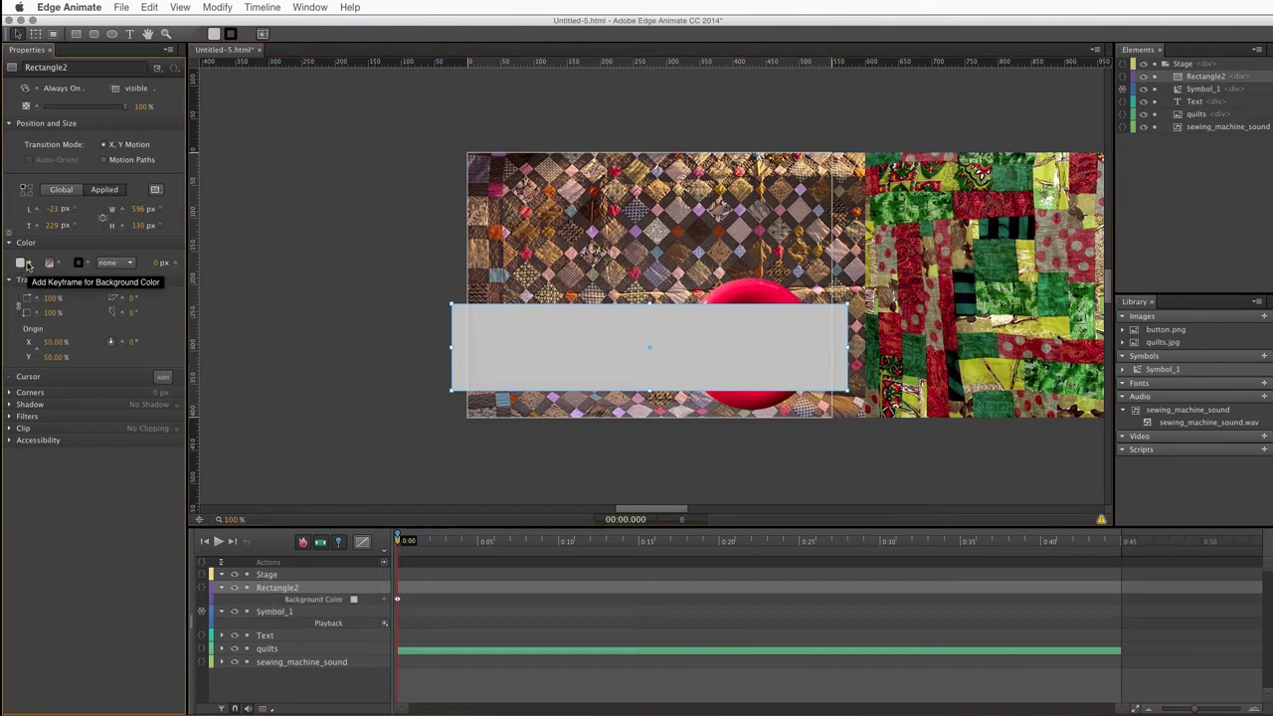
{"action": "left_click", "coordinate": [18, 264]}
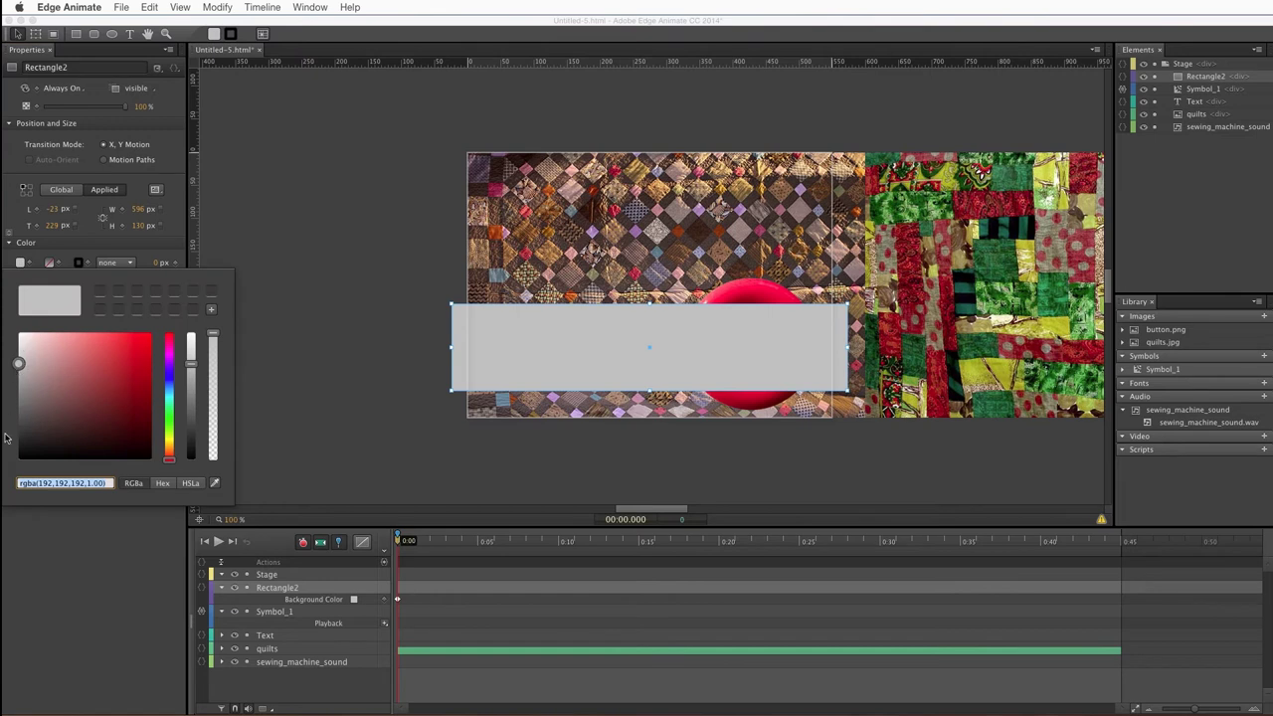
{"action": "left_click", "coordinate": [20, 457]}
{"action": "left_click", "coordinate": [380, 240]}
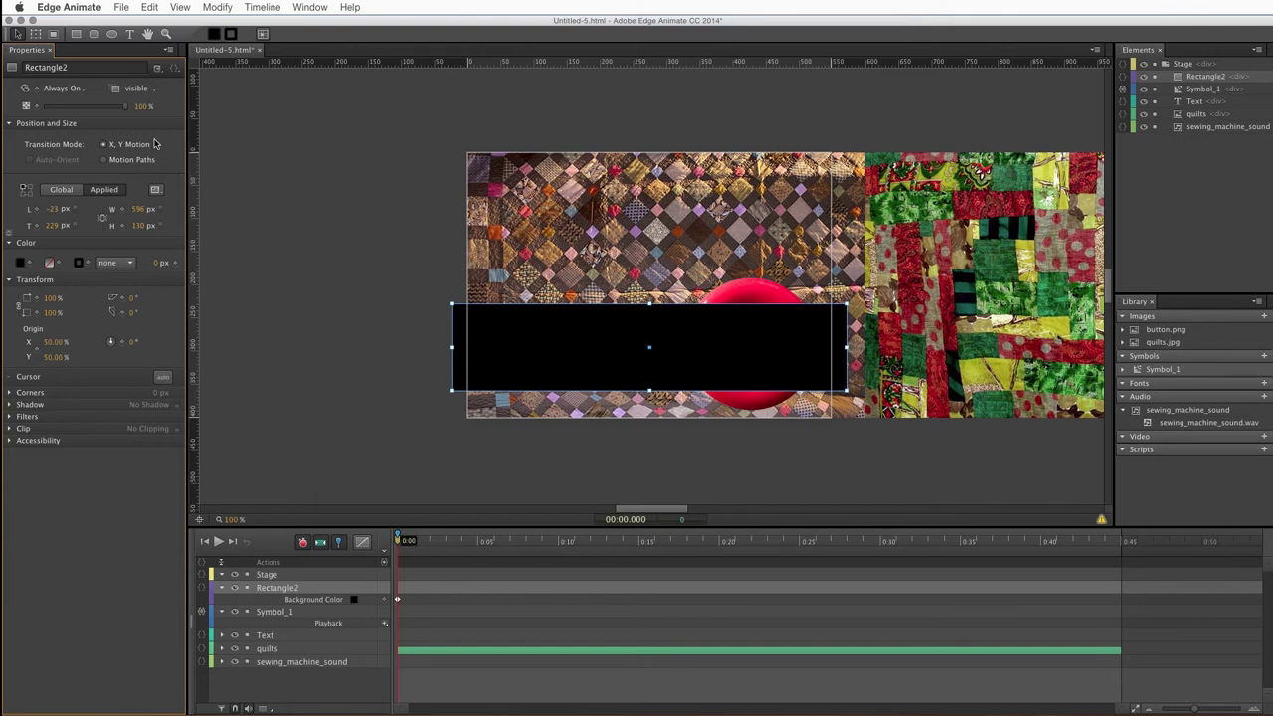
{"action": "left_click_drag", "start_coordinate": [125, 110], "coordinate": [78, 111]}
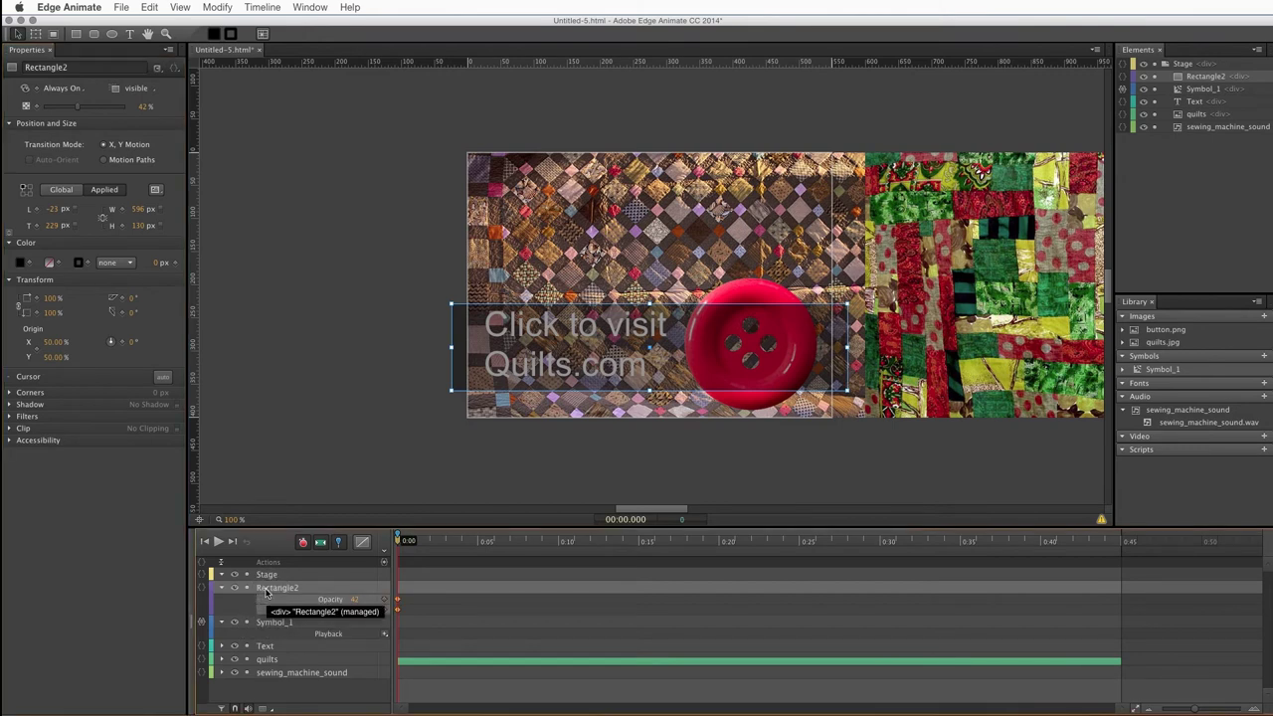
- Drag Rectangle2 lower in the Elements panel stacking order
{"action": "left_click", "coordinate": [267, 599]}
{"action": "left_click", "coordinate": [278, 689]}
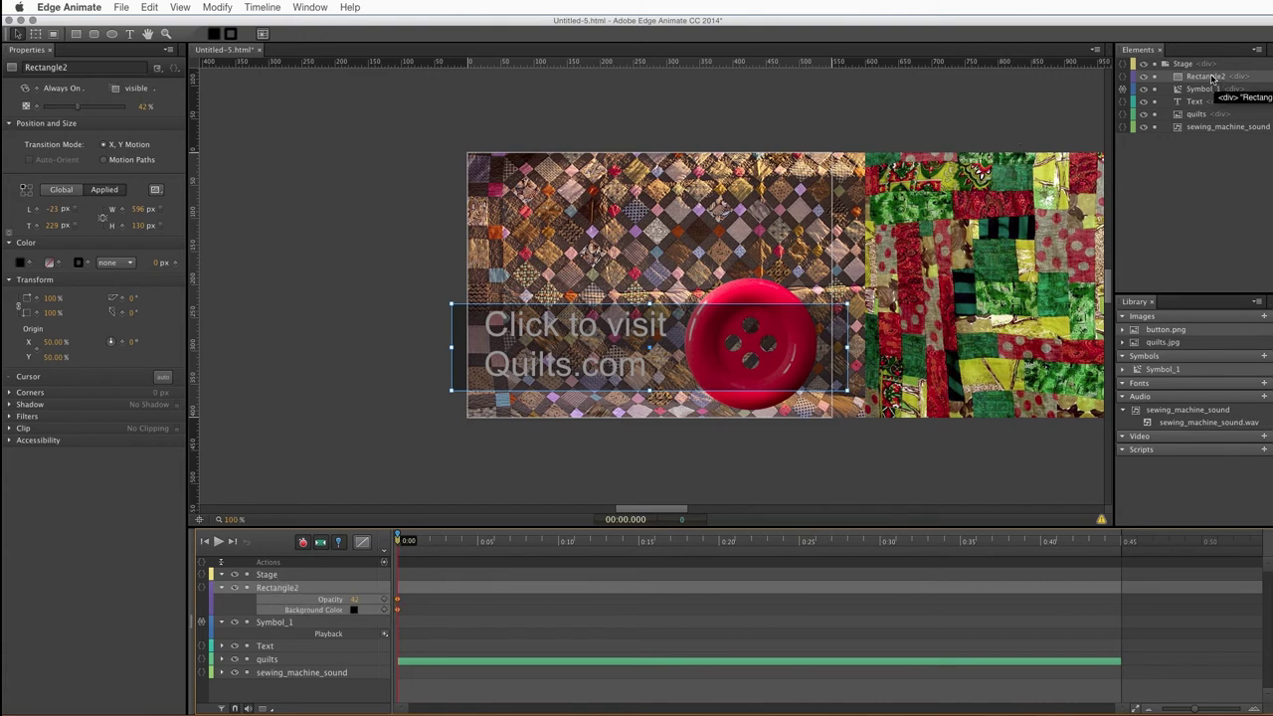
{"action": "left_click_drag", "start_coordinate": [1218, 119], "coordinate": [1219, 141]}
{"action": "left_click", "coordinate": [1210, 186]}
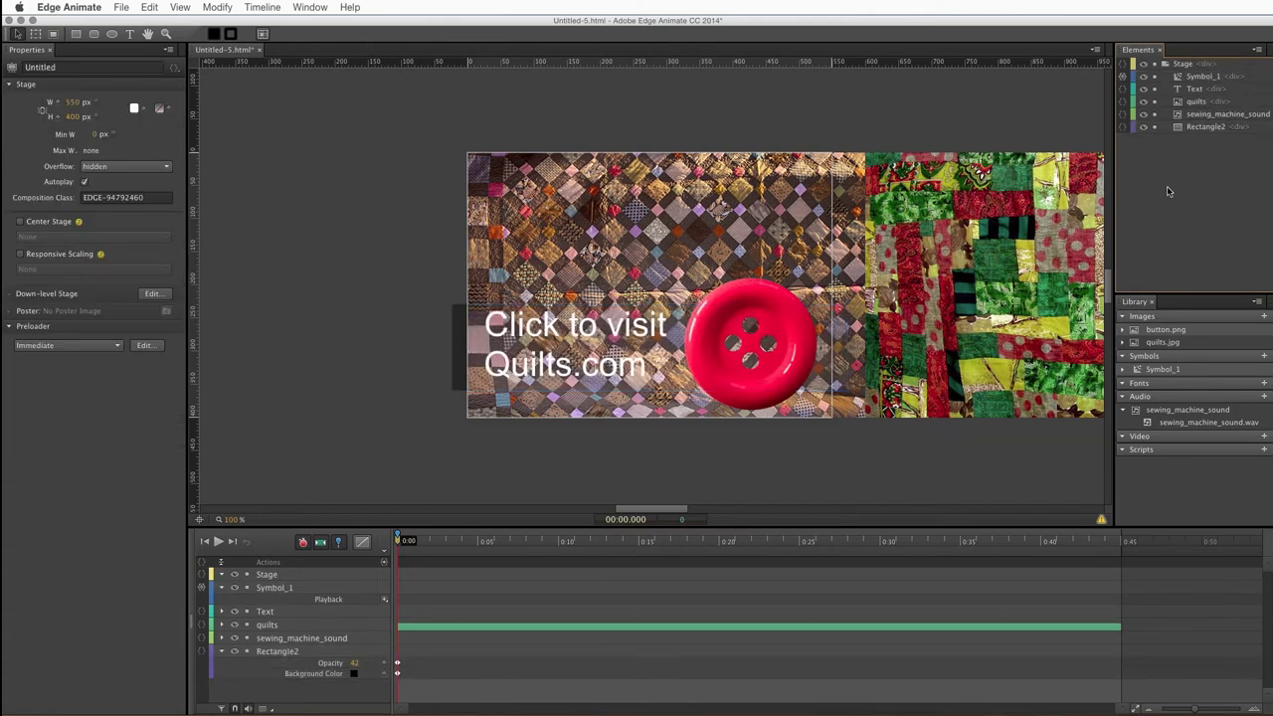
- Send the quilts image to the back and nudge the bar up to Top 224 px
{"action": "left_click", "coordinate": [1194, 104]}
{"action": "key", "text": "super+shift+bracketleft"}
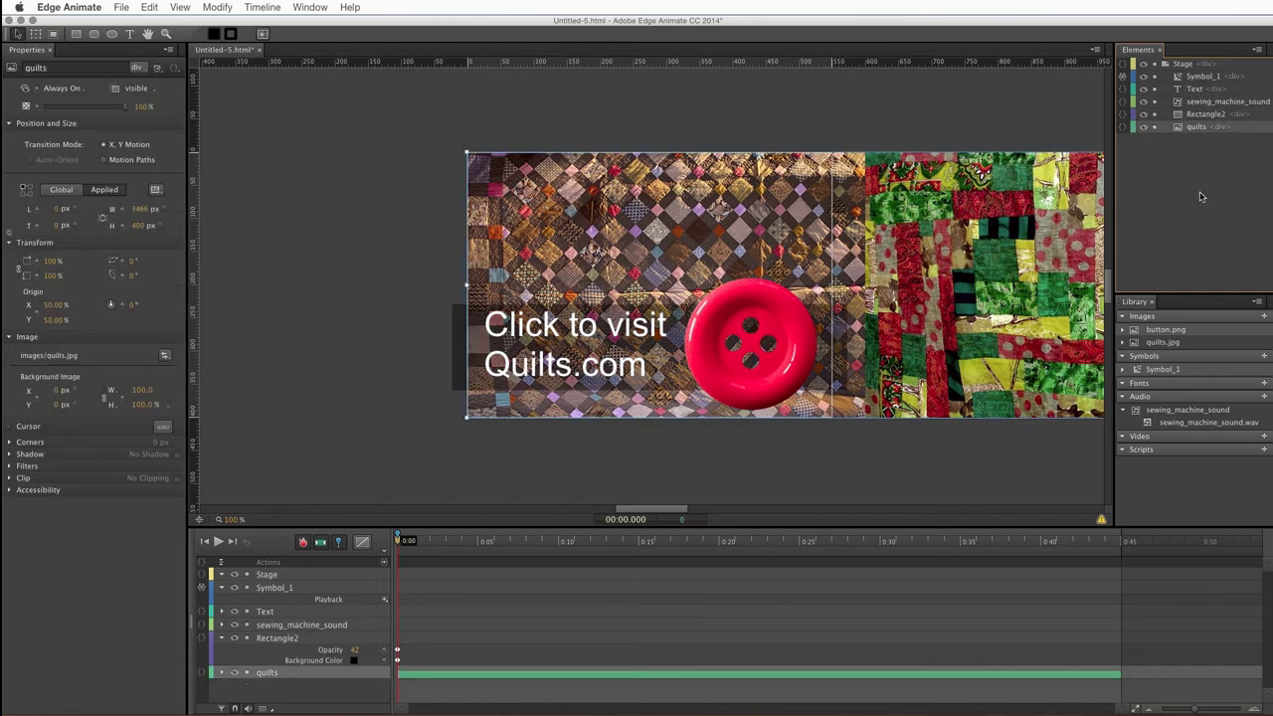
{"action": "left_click", "coordinate": [1199, 196]}
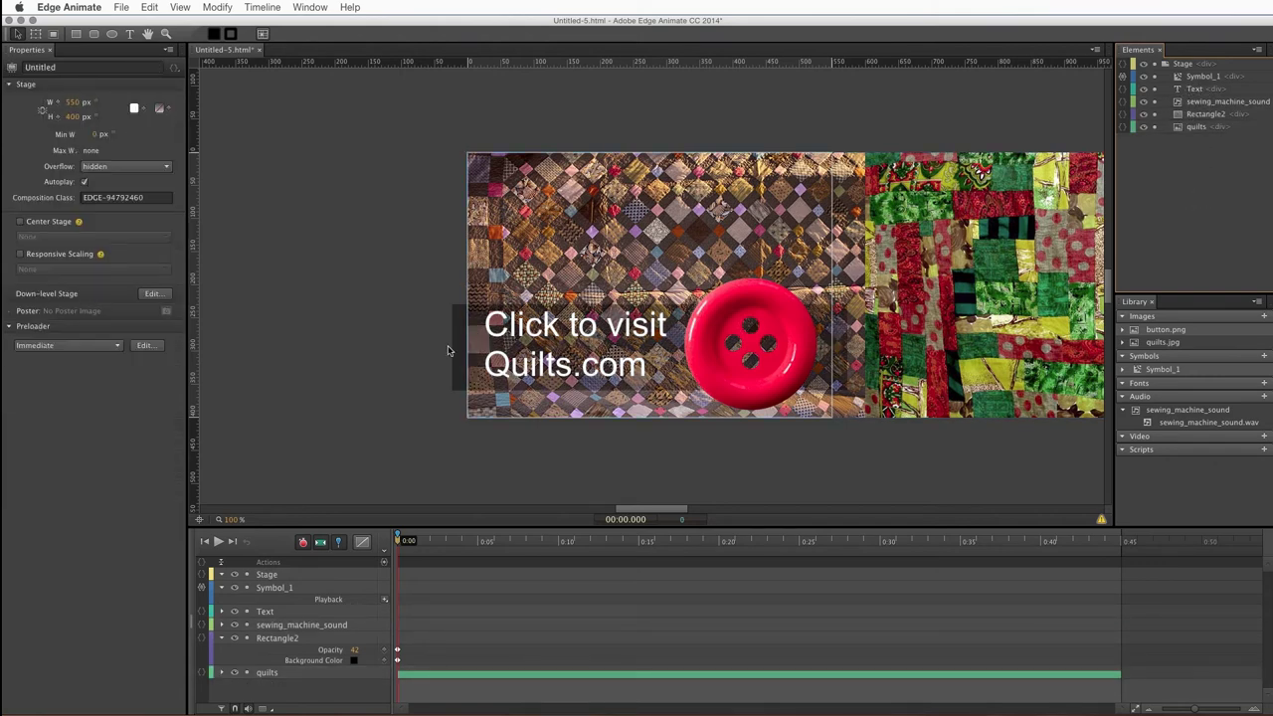
{"action": "left_click_drag", "start_coordinate": [454, 347], "coordinate": [452, 341]}
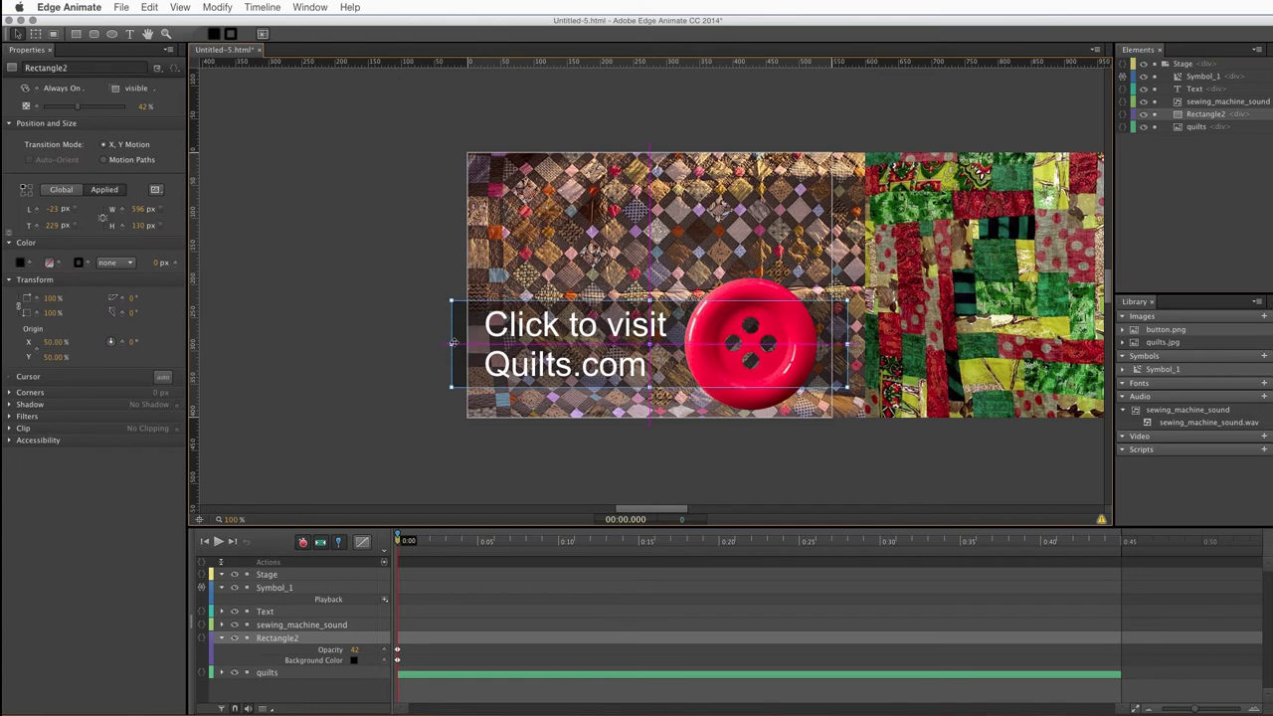
{"action": "left_click", "coordinate": [398, 310]}
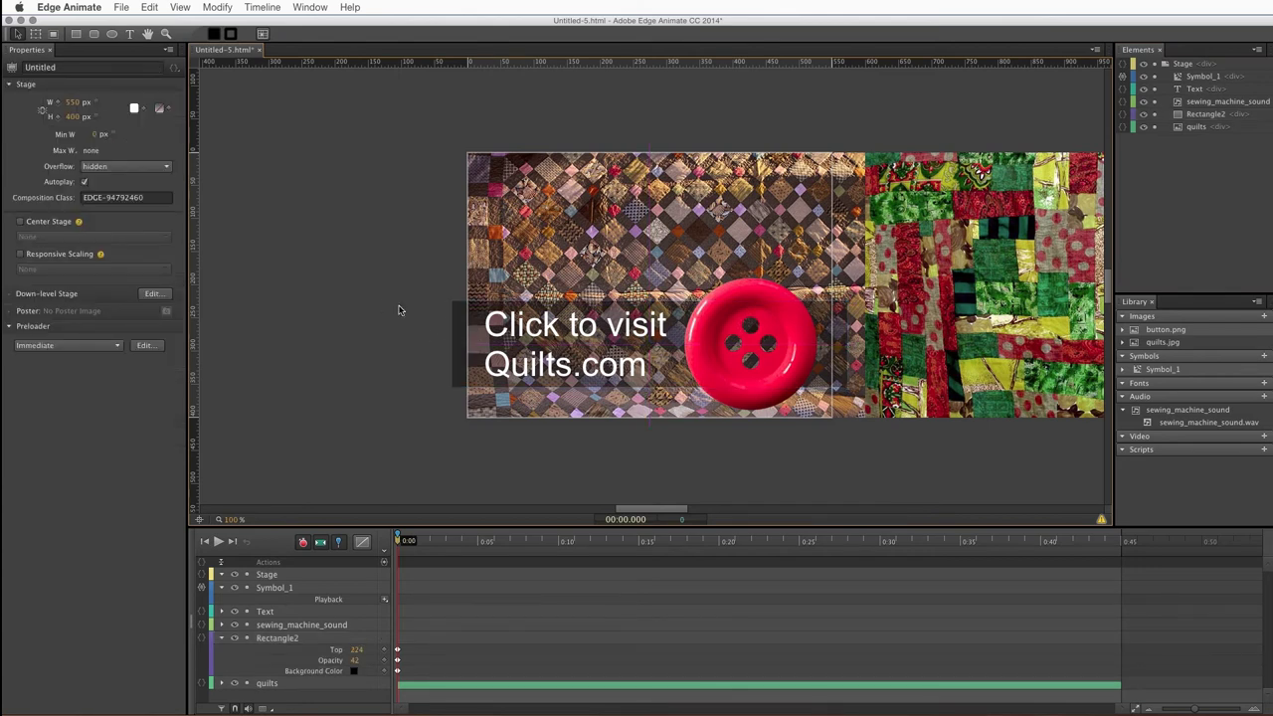
- Move the playhead to 5.5 seconds and select the Click to visit Quilts.com text
{"action": "left_click", "coordinate": [424, 418]}
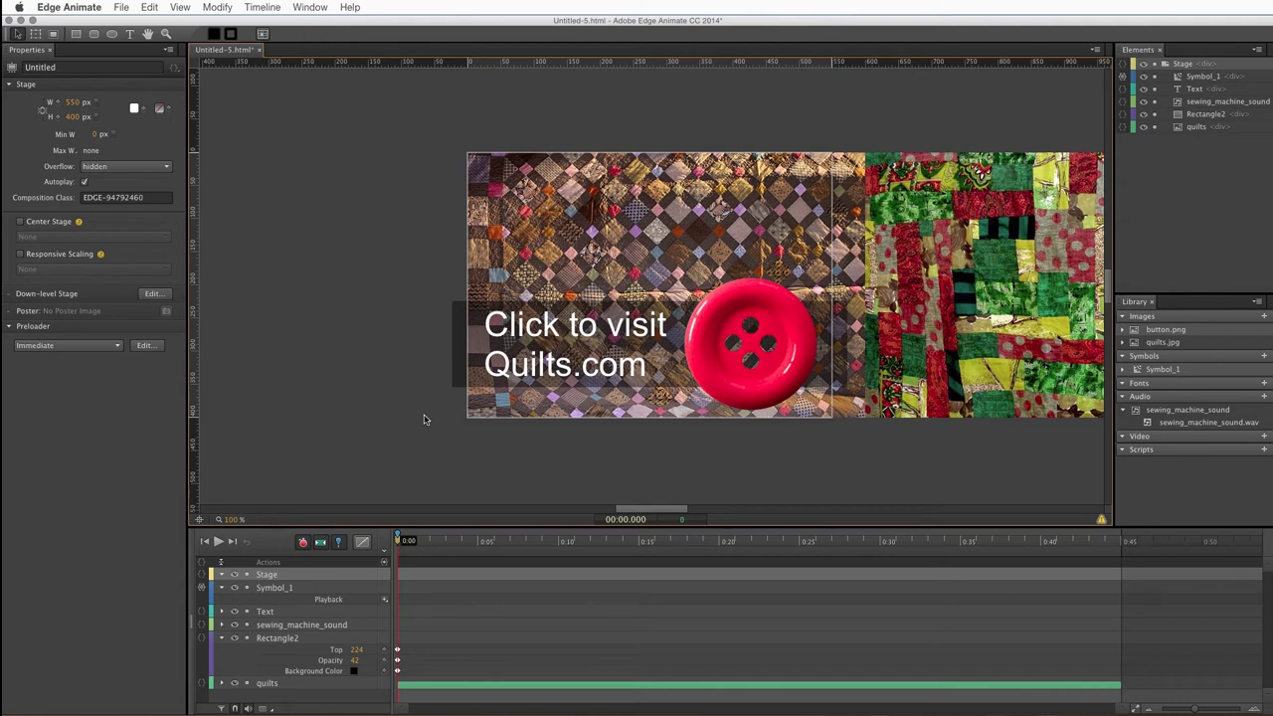
{"action": "left_click", "coordinate": [484, 542]}
{"action": "left_click_drag", "start_coordinate": [484, 543], "coordinate": [486, 542]}
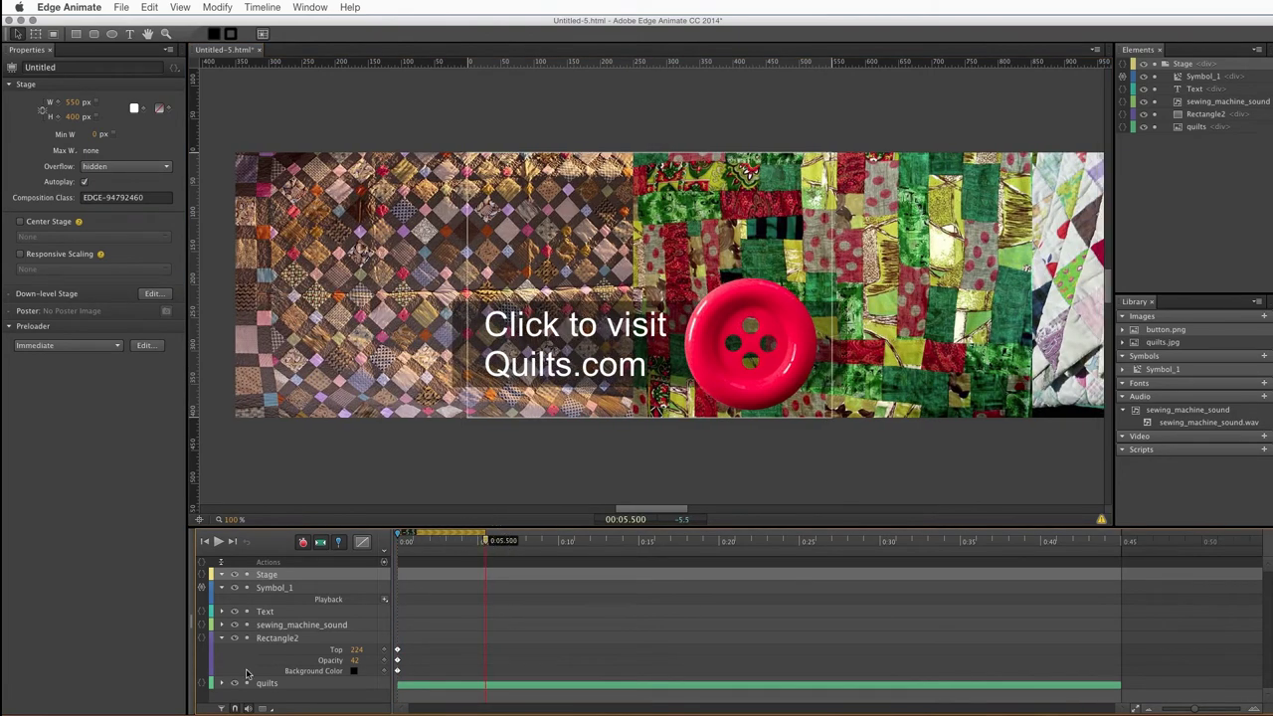
{"action": "left_click", "coordinate": [266, 610]}
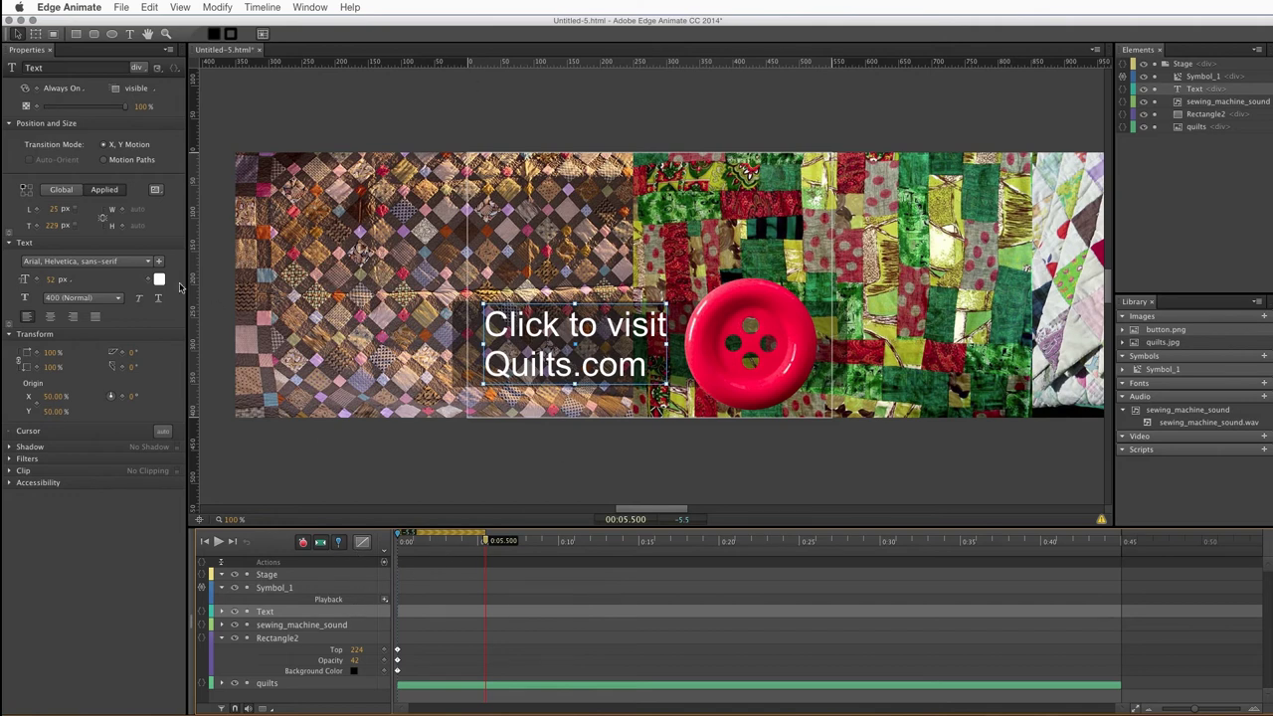
{"action": "left_click_drag", "start_coordinate": [535, 324], "coordinate": [535, 325]}
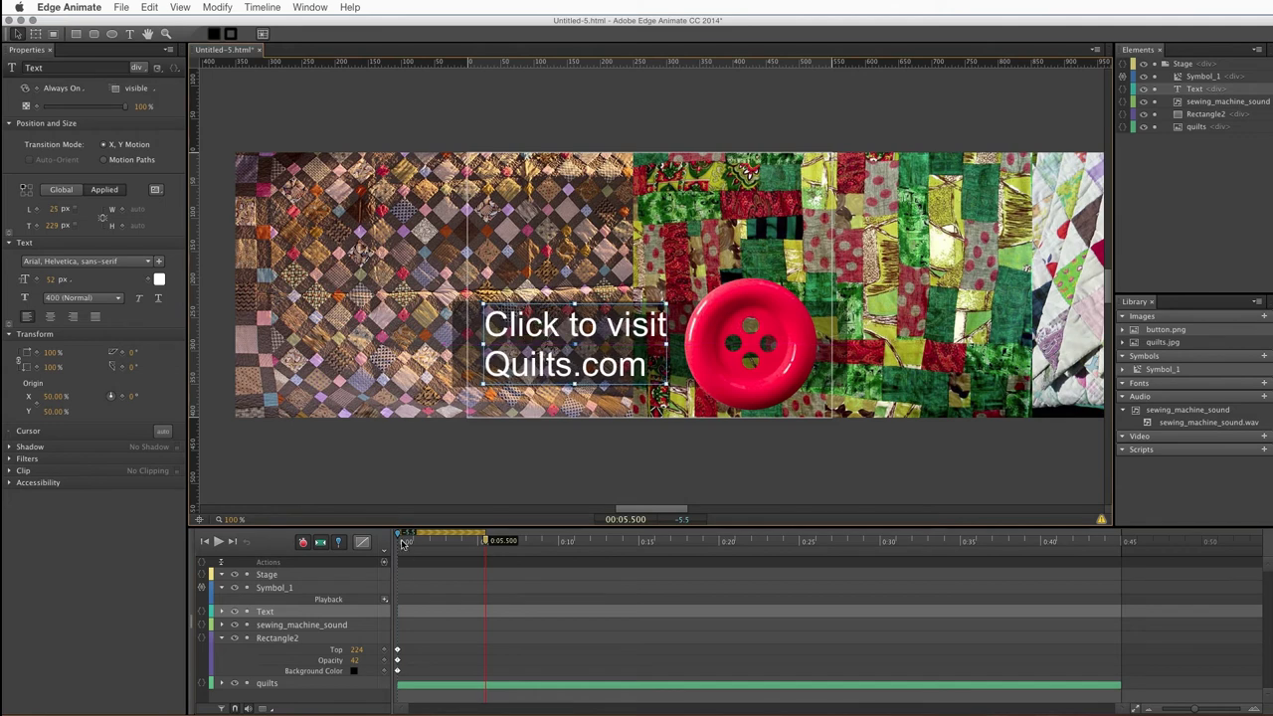
- Key the text at Left -319 px at 0:00 and 39 px at 7.5 s, then scrub to preview
{"action": "left_click", "coordinate": [399, 540]}
{"action": "left_click_drag", "start_coordinate": [614, 344], "coordinate": [386, 344]}
{"action": "left_click", "coordinate": [223, 612]}
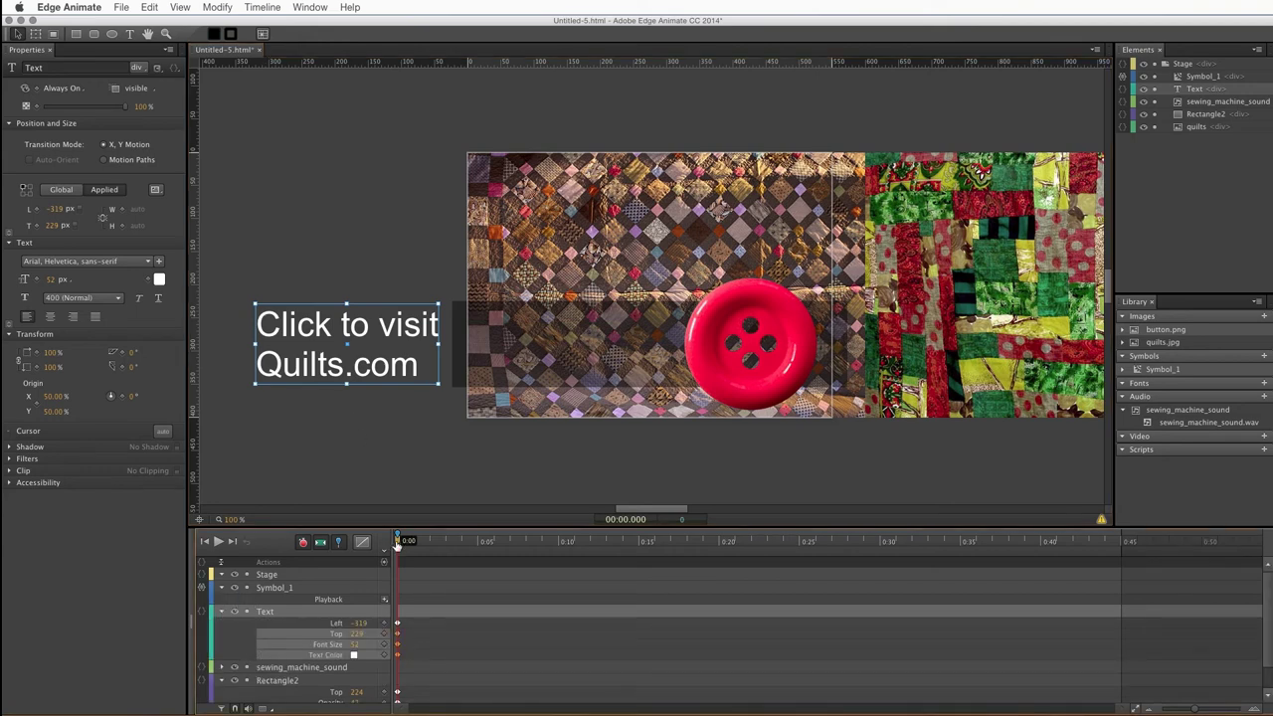
{"action": "left_click_drag", "start_coordinate": [398, 542], "coordinate": [525, 573]}
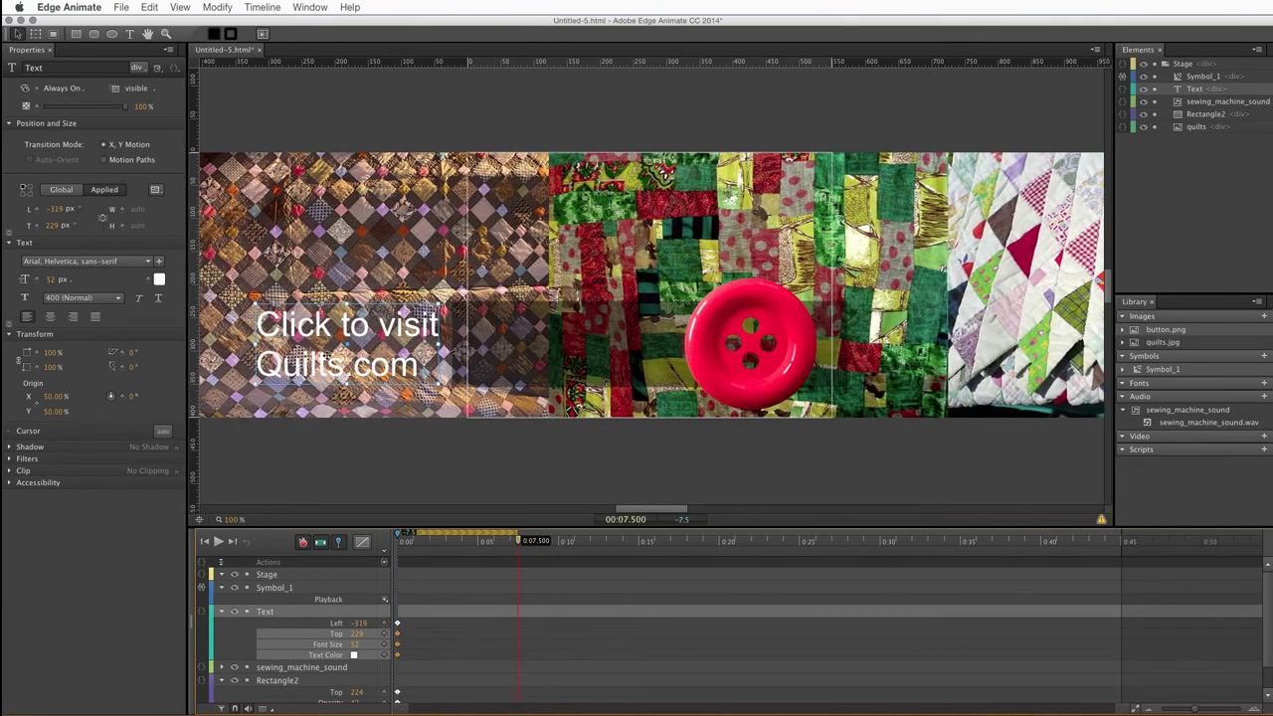
{"action": "left_click_drag", "start_coordinate": [330, 363], "coordinate": [568, 363]}
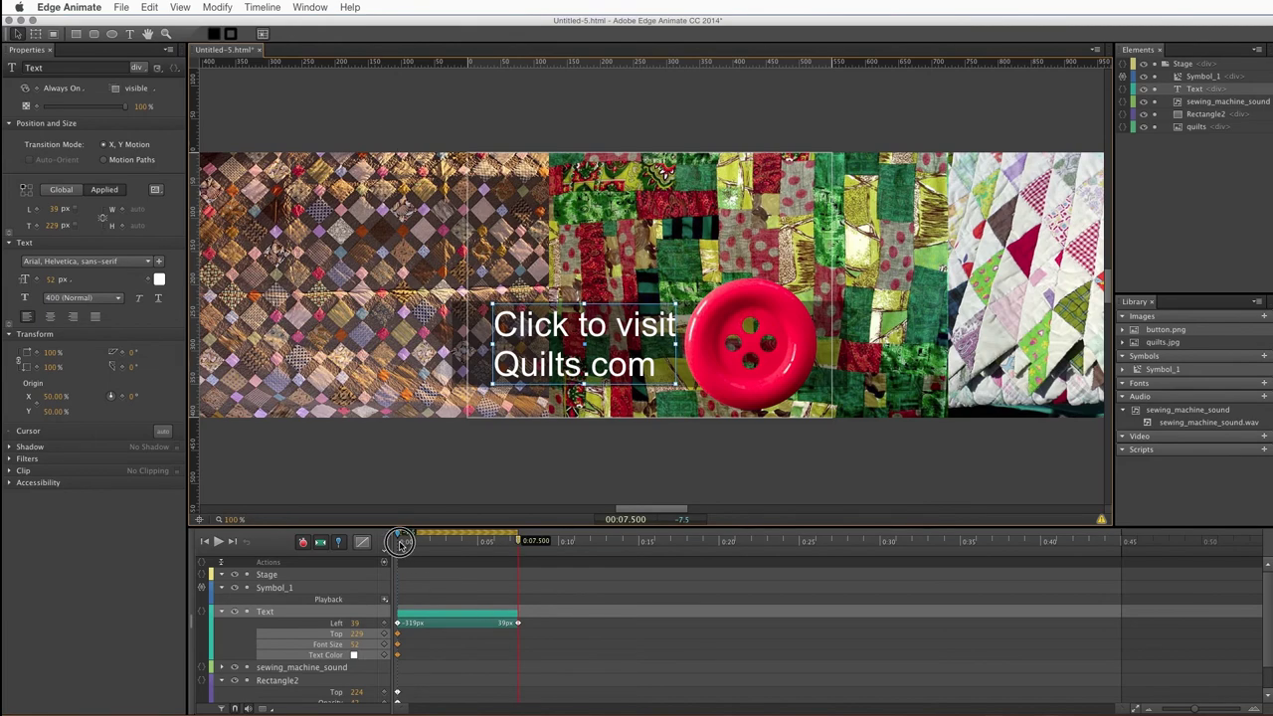
{"action": "left_click_drag", "start_coordinate": [398, 542], "coordinate": [518, 575]}
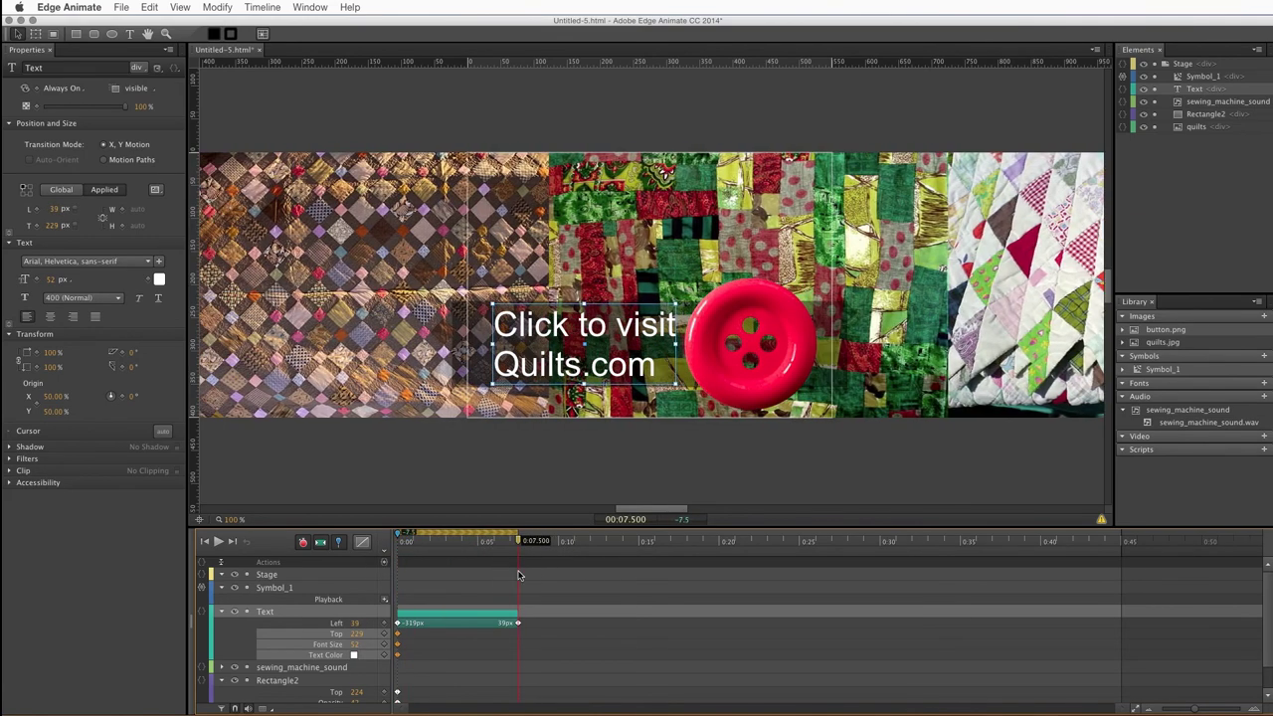
- Shift Rectangle2's keyframes to 7.5 s and set its opacity to 0% at 0:00
{"action": "left_click", "coordinate": [273, 681]}
{"action": "scroll", "coordinate": [287, 678], "scroll_direction": "down", "scroll_amount": 1}
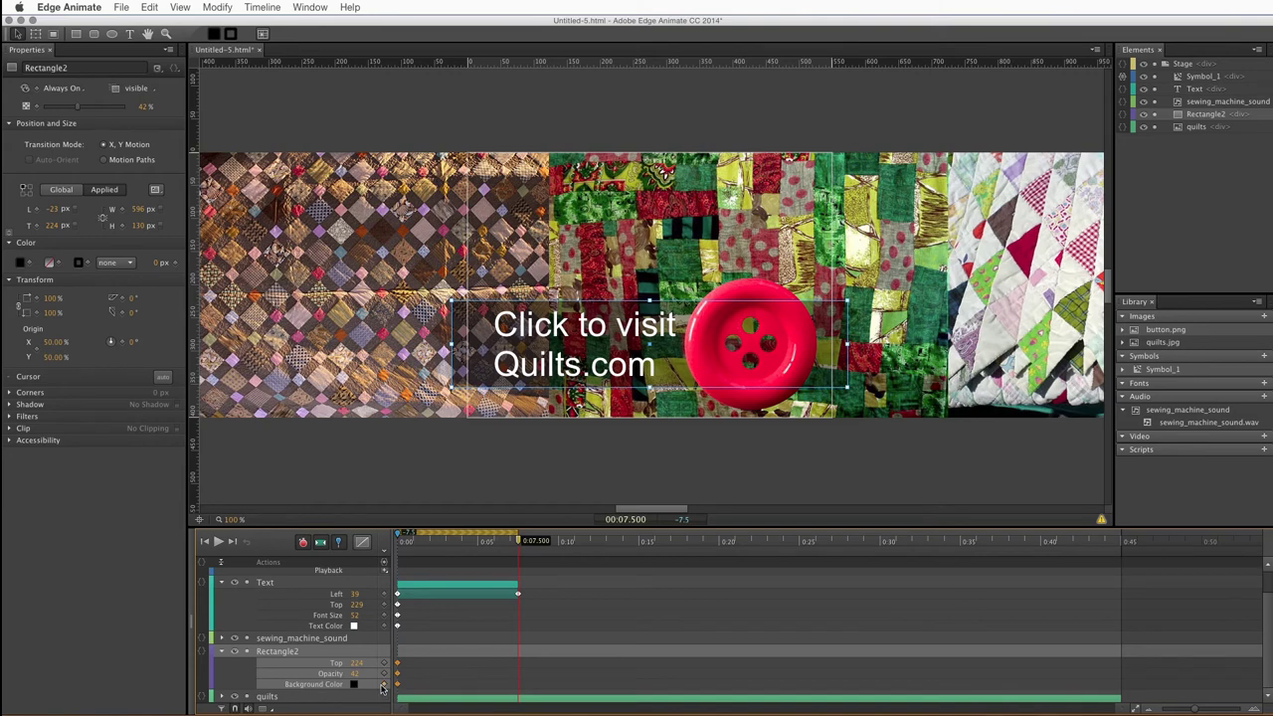
{"action": "left_click_drag", "start_coordinate": [397, 674], "coordinate": [515, 674]}
{"action": "left_click", "coordinate": [404, 539]}
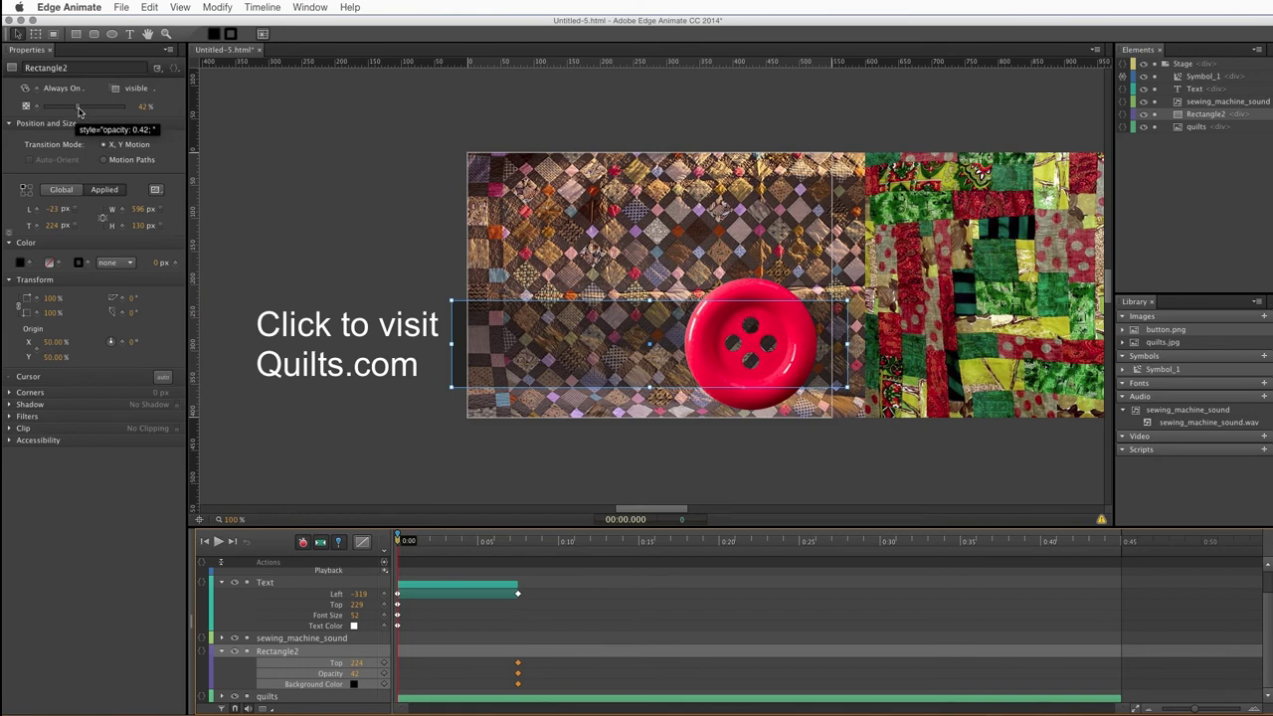
{"action": "left_click_drag", "start_coordinate": [77, 106], "coordinate": [42, 105]}
{"action": "left_click", "coordinate": [312, 244]}
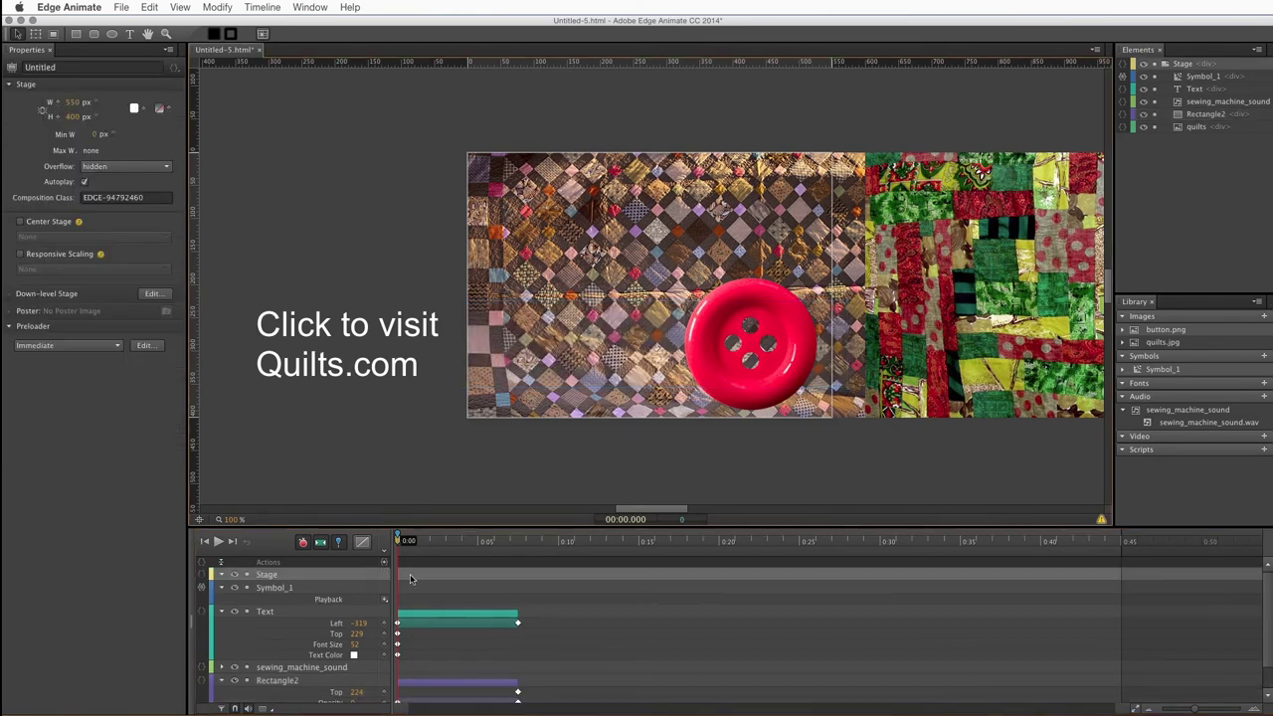
{"action": "left_click_drag", "start_coordinate": [400, 548], "coordinate": [484, 591]}
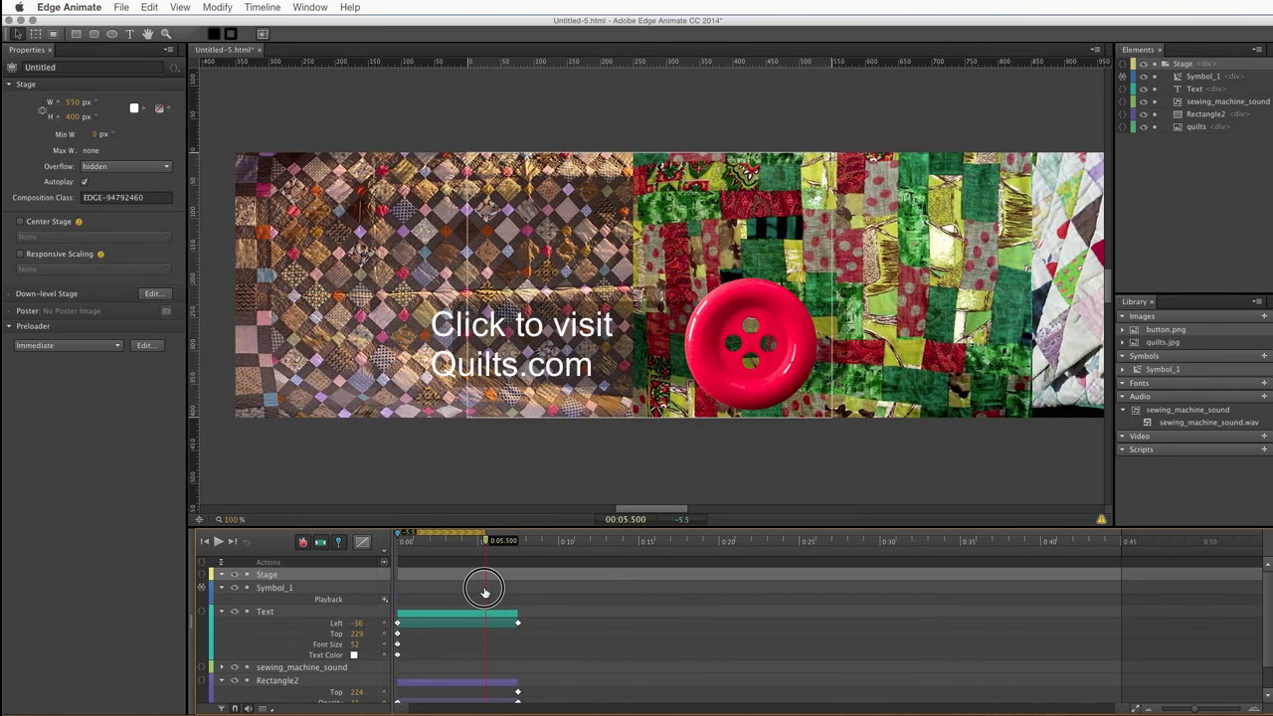
- Give the text's Left slide-in transition an Ease In Cubic easing
{"action": "left_click", "coordinate": [444, 624]}
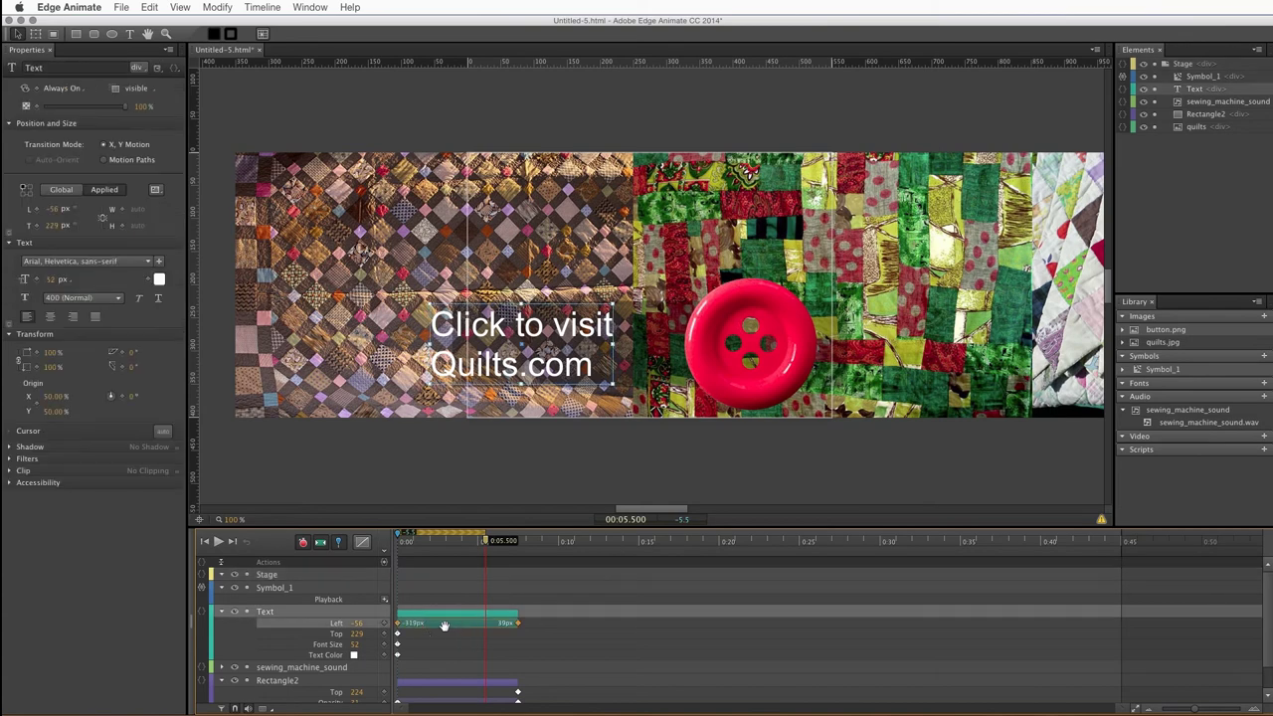
{"action": "left_click", "coordinate": [362, 541]}
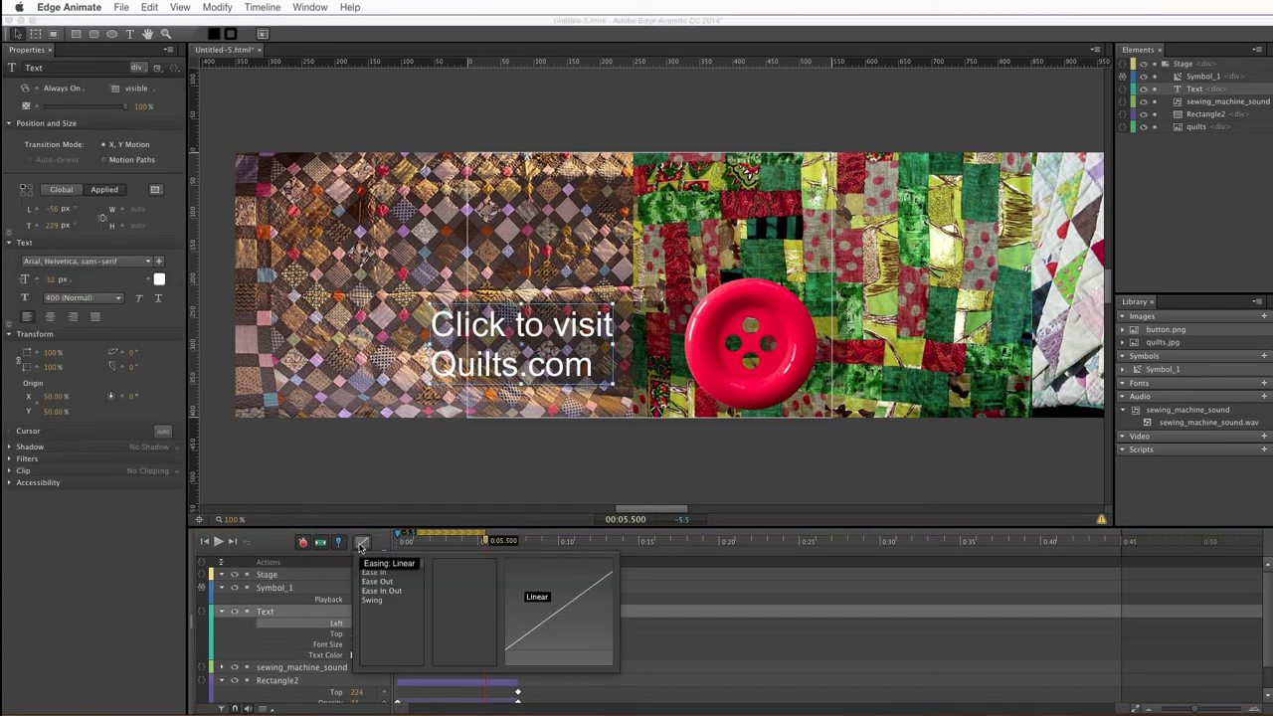
{"action": "left_click", "coordinate": [374, 574]}
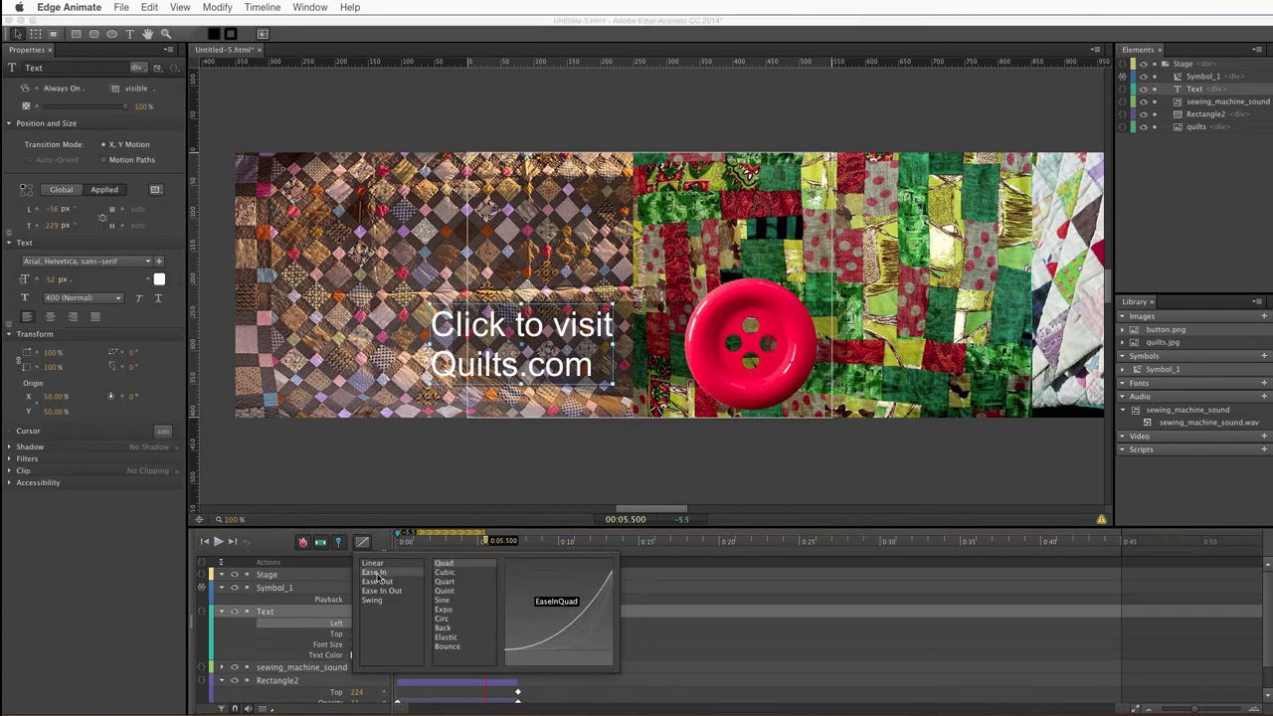
{"action": "left_click", "coordinate": [451, 575]}
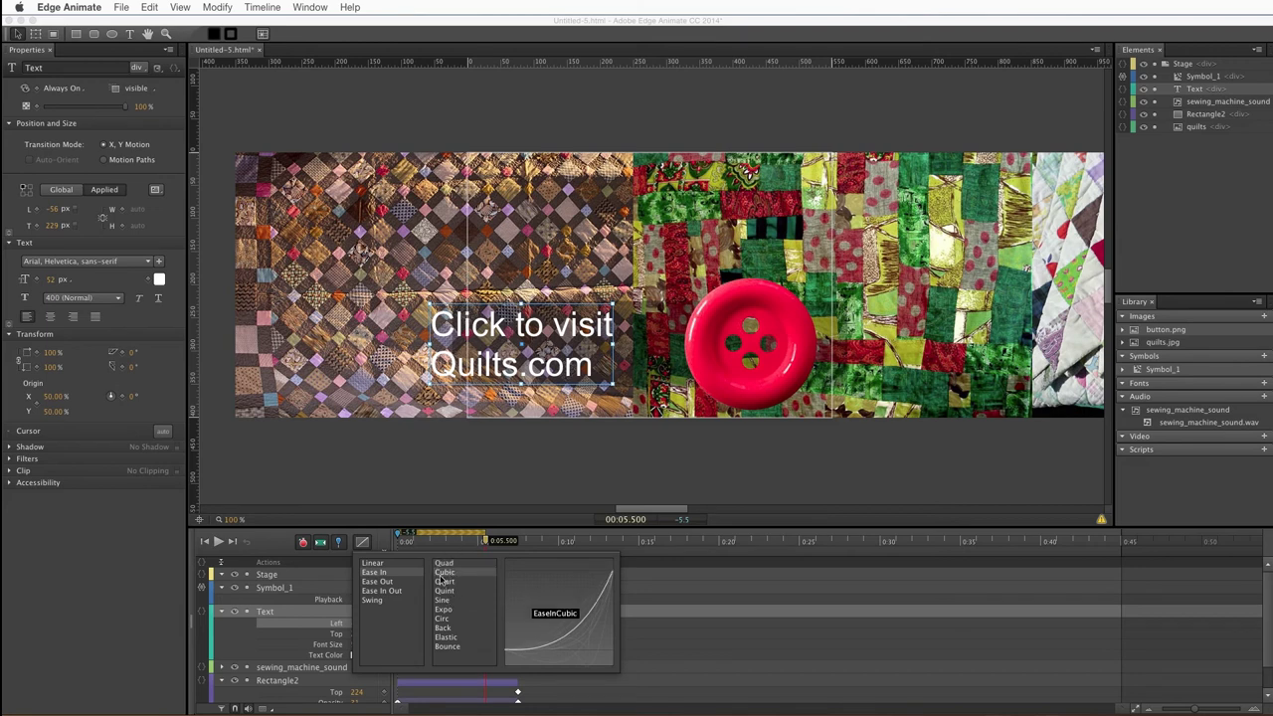
{"action": "left_click", "coordinate": [430, 480]}
- Play the advert in a Chrome browser preview, then close the preview
{"action": "key", "text": "super+Return"}
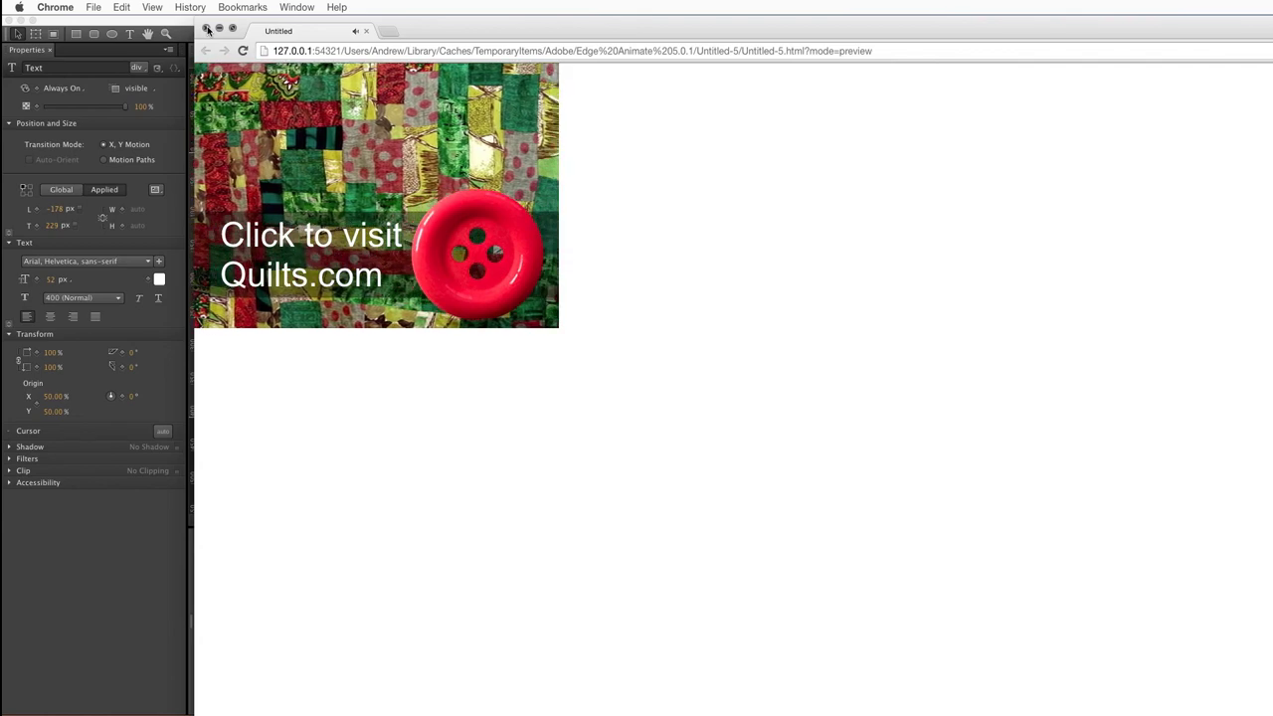
{"action": "left_click", "coordinate": [207, 29]}
- Move the timeline playhead back to 0:02
{"action": "left_click", "coordinate": [578, 647]}
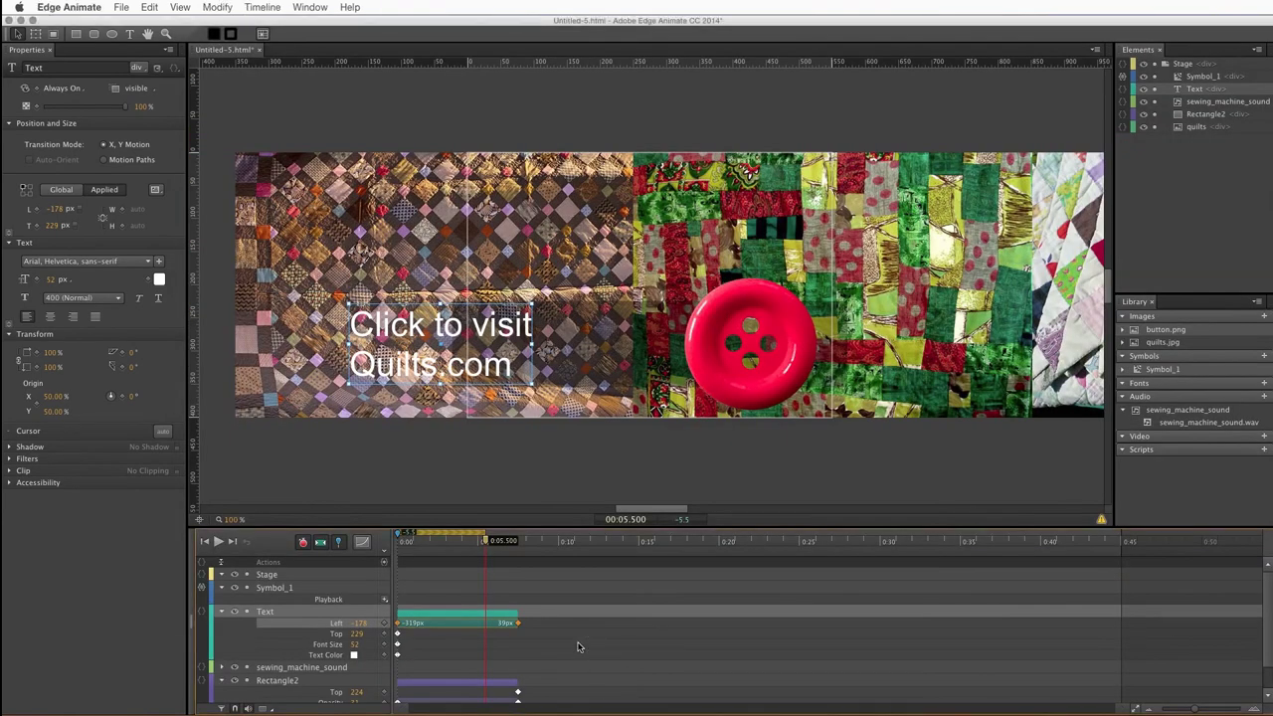
{"action": "left_click", "coordinate": [505, 686]}
{"action": "scroll", "coordinate": [509, 691], "scroll_direction": "down", "scroll_amount": 1}
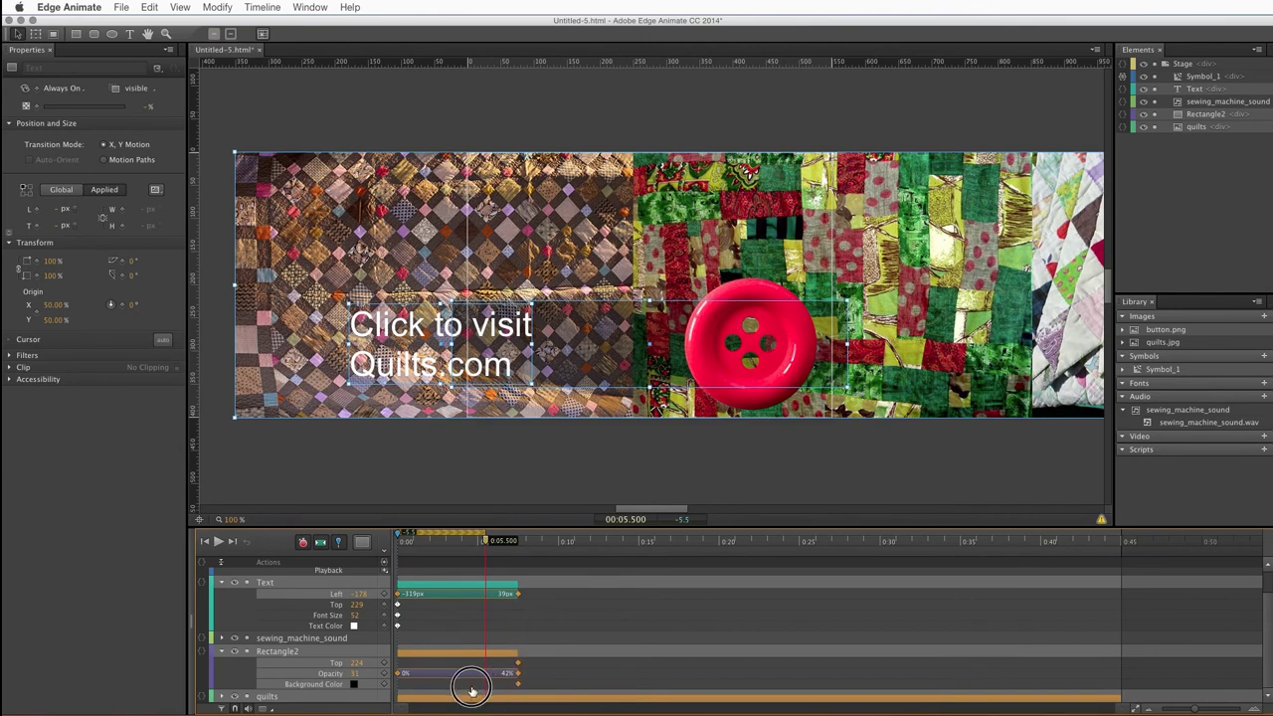
{"action": "left_click", "coordinate": [545, 608]}
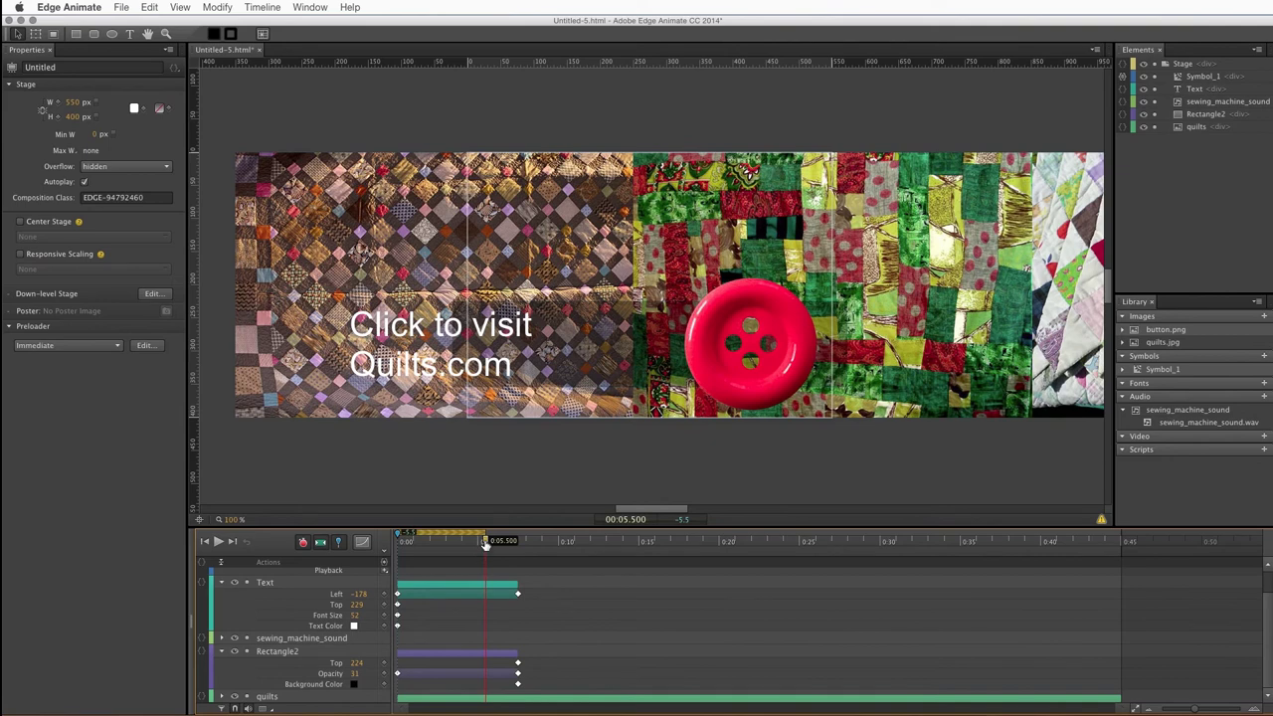
{"action": "left_click_drag", "start_coordinate": [485, 543], "coordinate": [429, 543]}
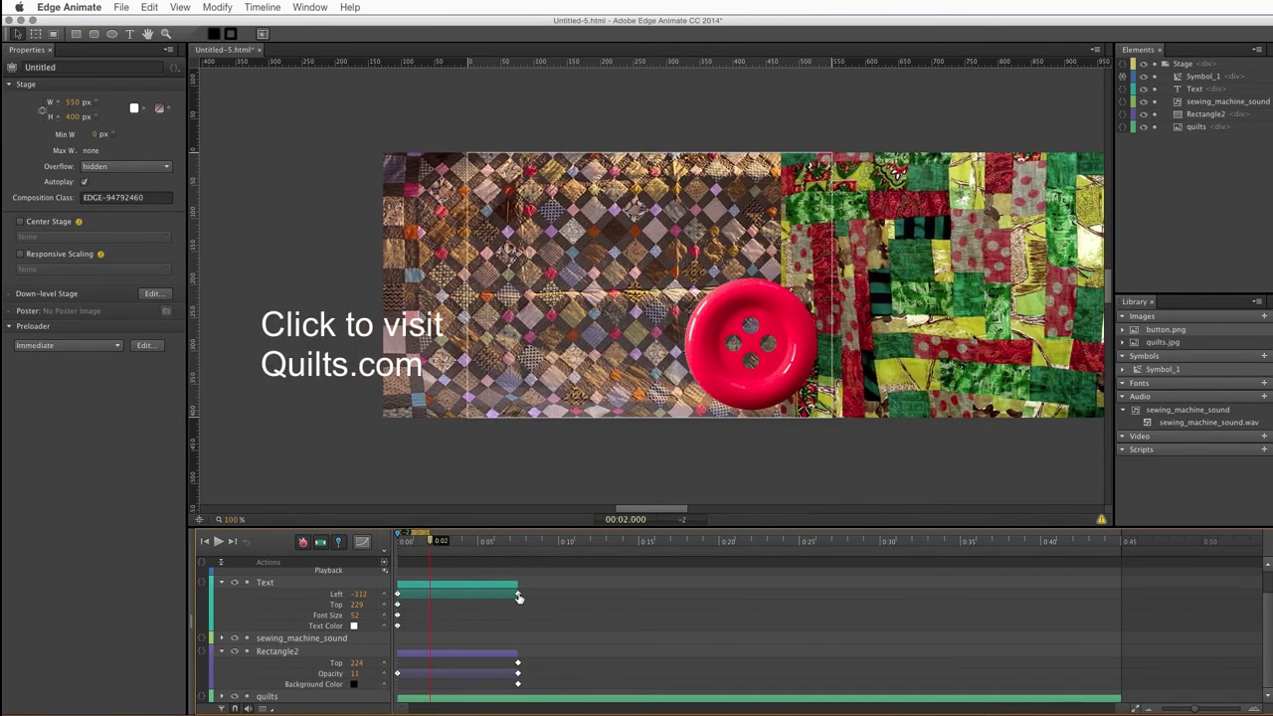
- Drag the text Left, bar Top and bar Opacity end keyframes to 0:02, then preview with Cmd+Enter
{"action": "left_click", "coordinate": [484, 595]}
{"action": "left_click_drag", "start_coordinate": [484, 594], "coordinate": [429, 595]}
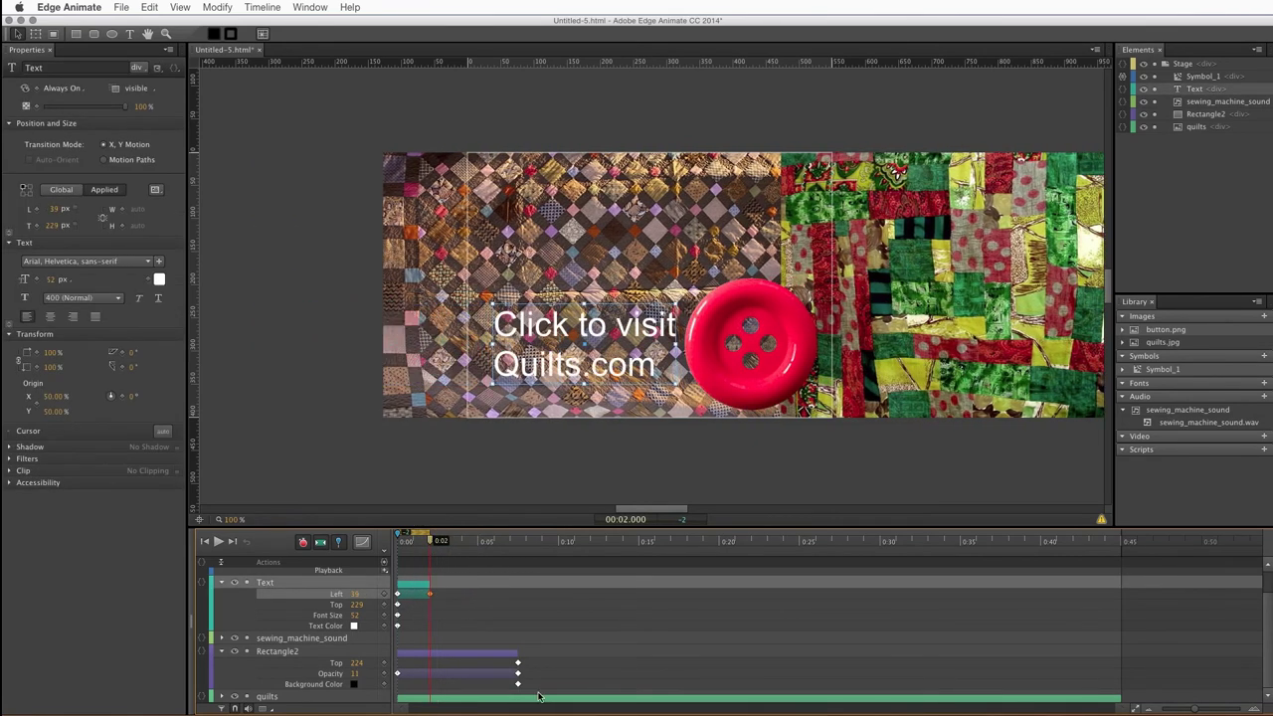
{"action": "left_click_drag", "start_coordinate": [518, 663], "coordinate": [429, 663]}
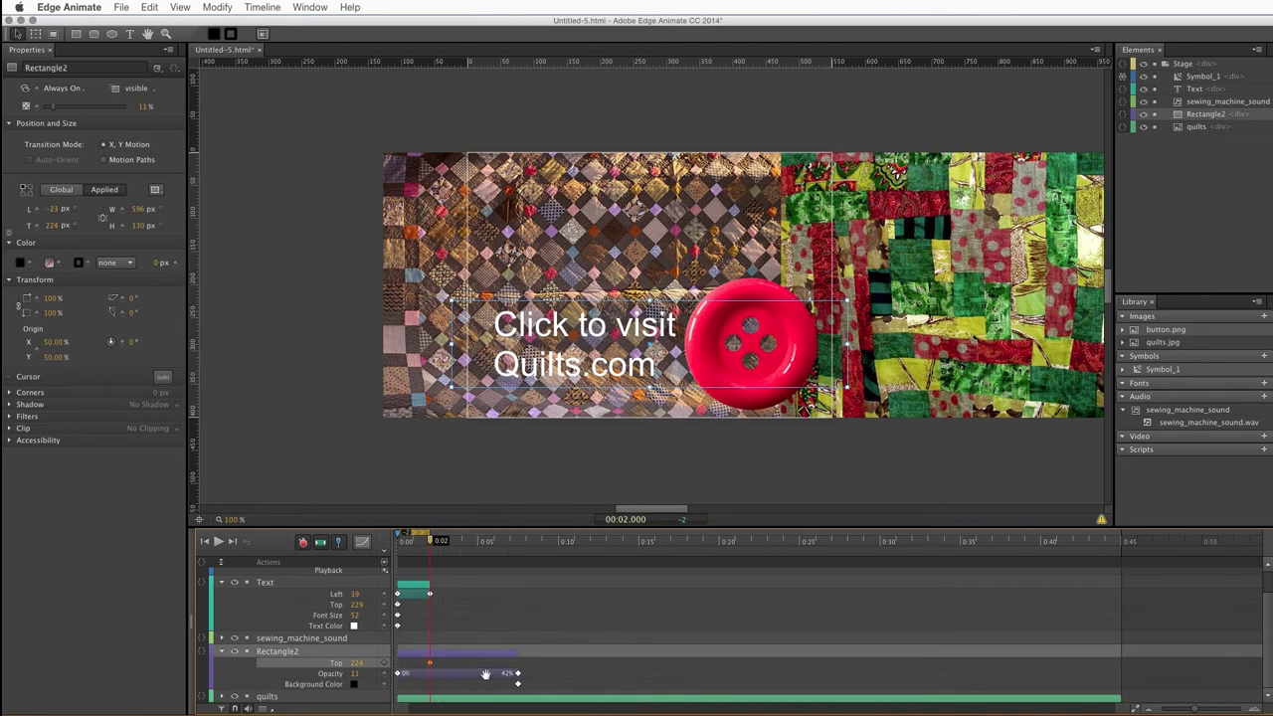
{"action": "left_click_drag", "start_coordinate": [518, 676], "coordinate": [429, 673]}
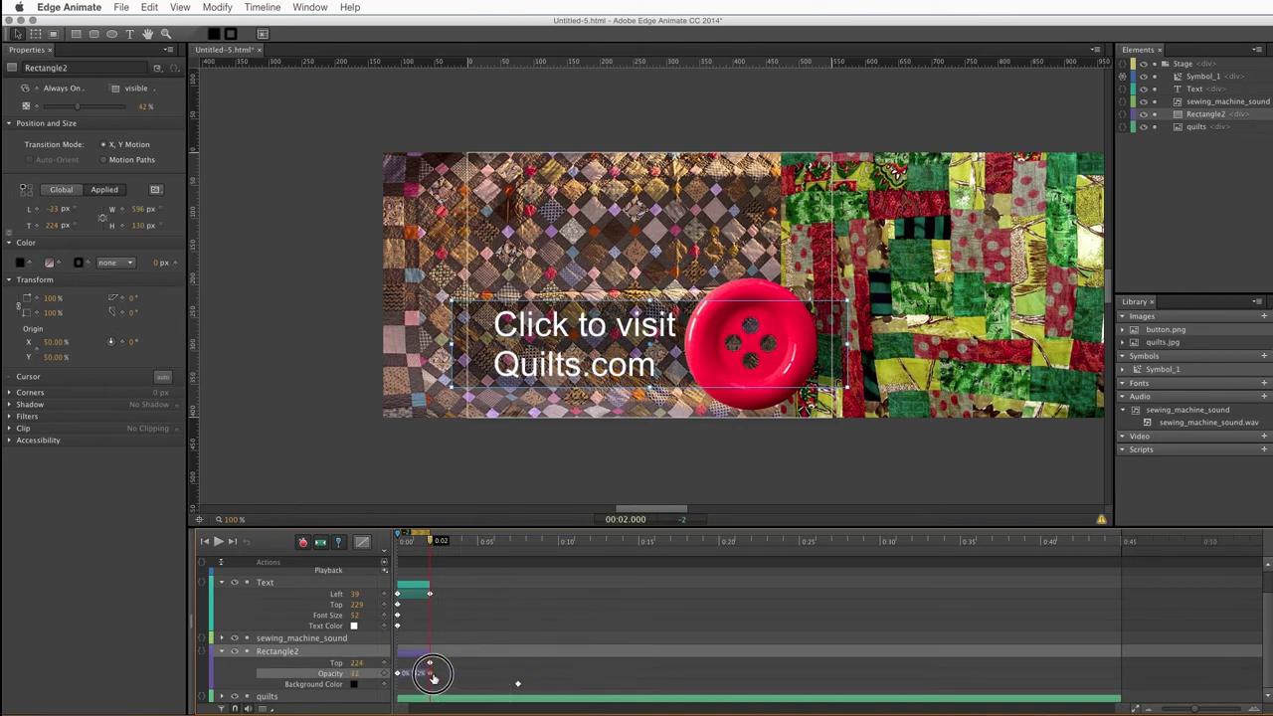
{"action": "left_click", "coordinate": [505, 686]}
{"action": "left_click", "coordinate": [506, 686]}
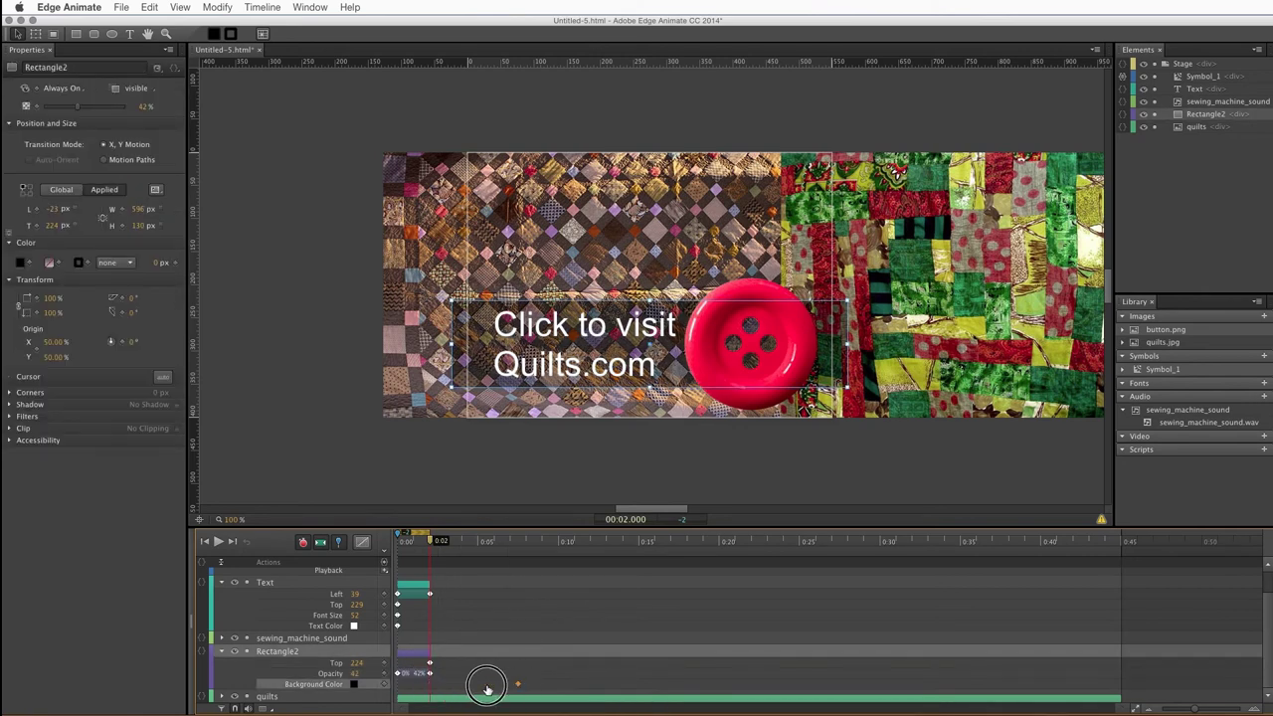
{"action": "key", "text": "super+Return"}
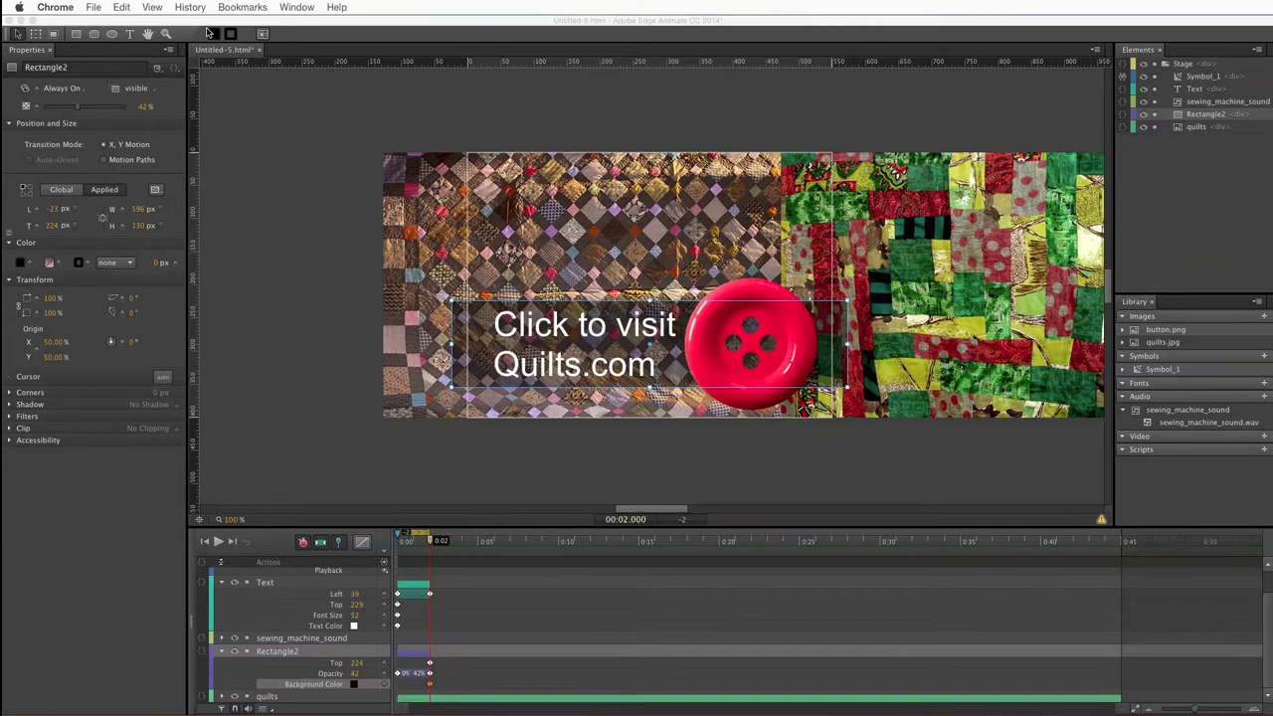
- Close the Chrome banner preview and return to the Edge Animate project
{"action": "left_click", "coordinate": [206, 28]}
{"action": "left_click", "coordinate": [682, 464]}
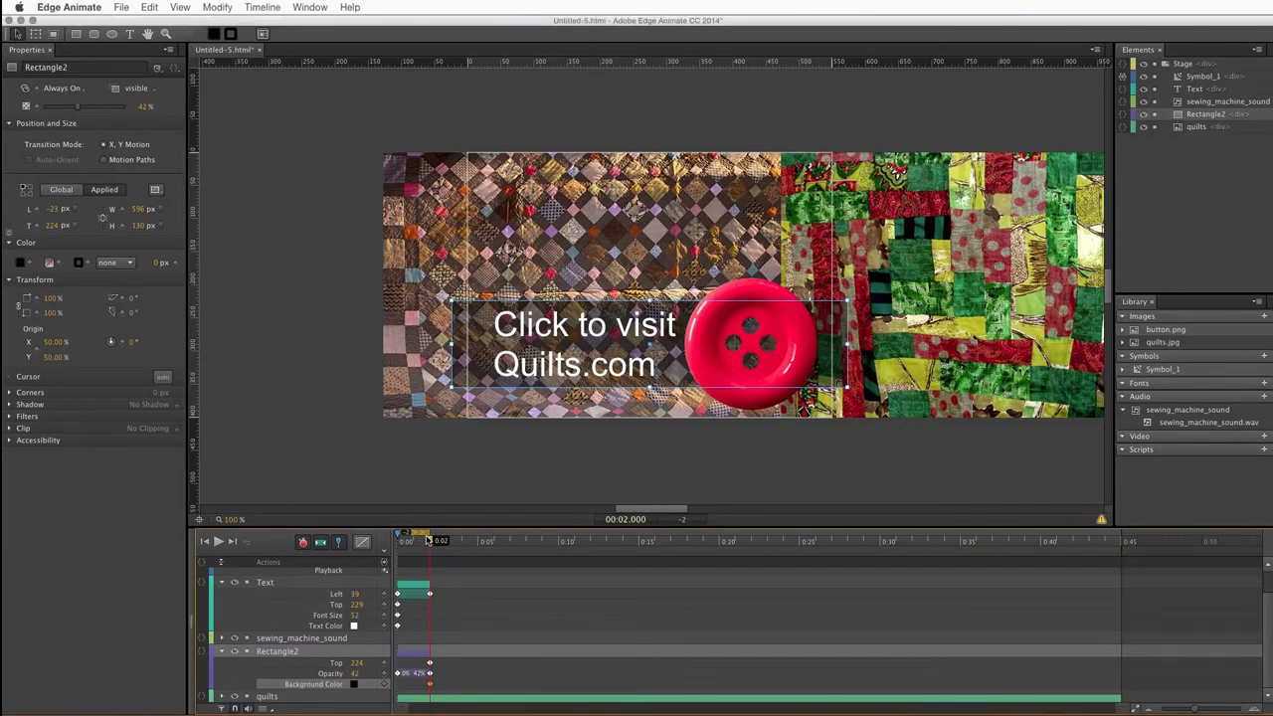
- Select the red button symbol and keep its straight X, Y motion
{"action": "left_click", "coordinate": [761, 402]}
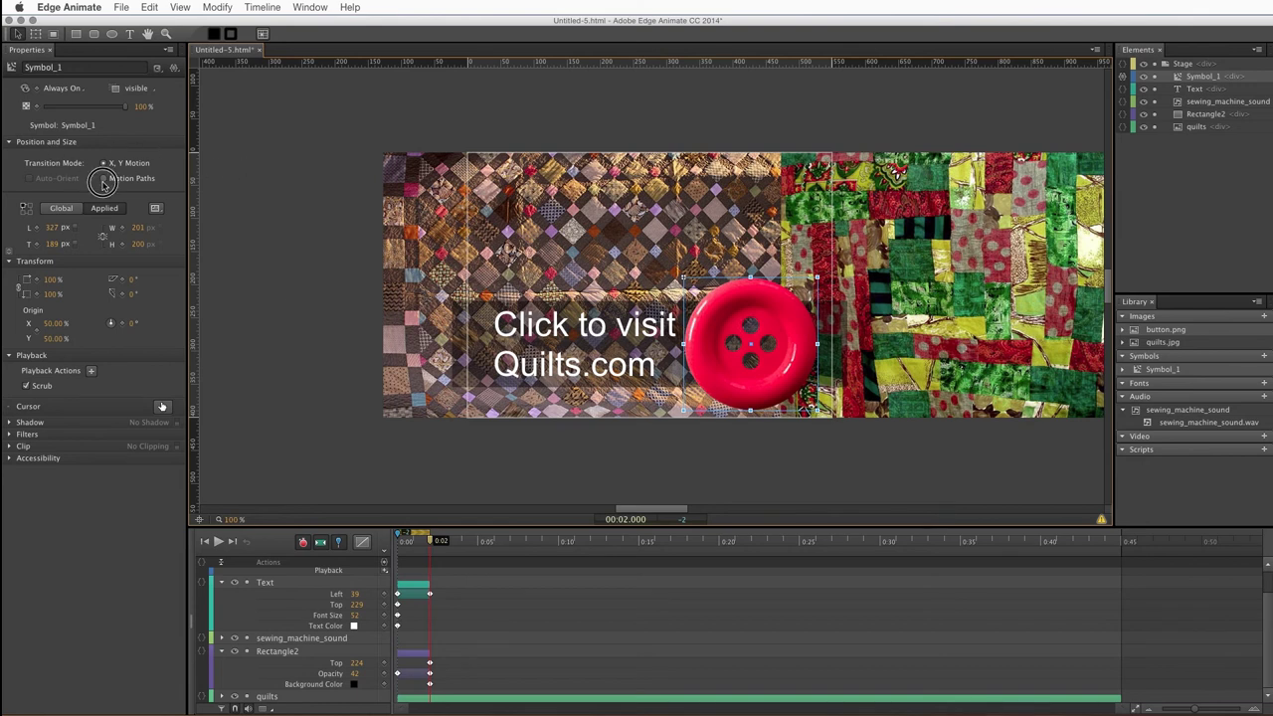
{"action": "left_click", "coordinate": [104, 176]}
{"action": "left_click", "coordinate": [104, 163]}
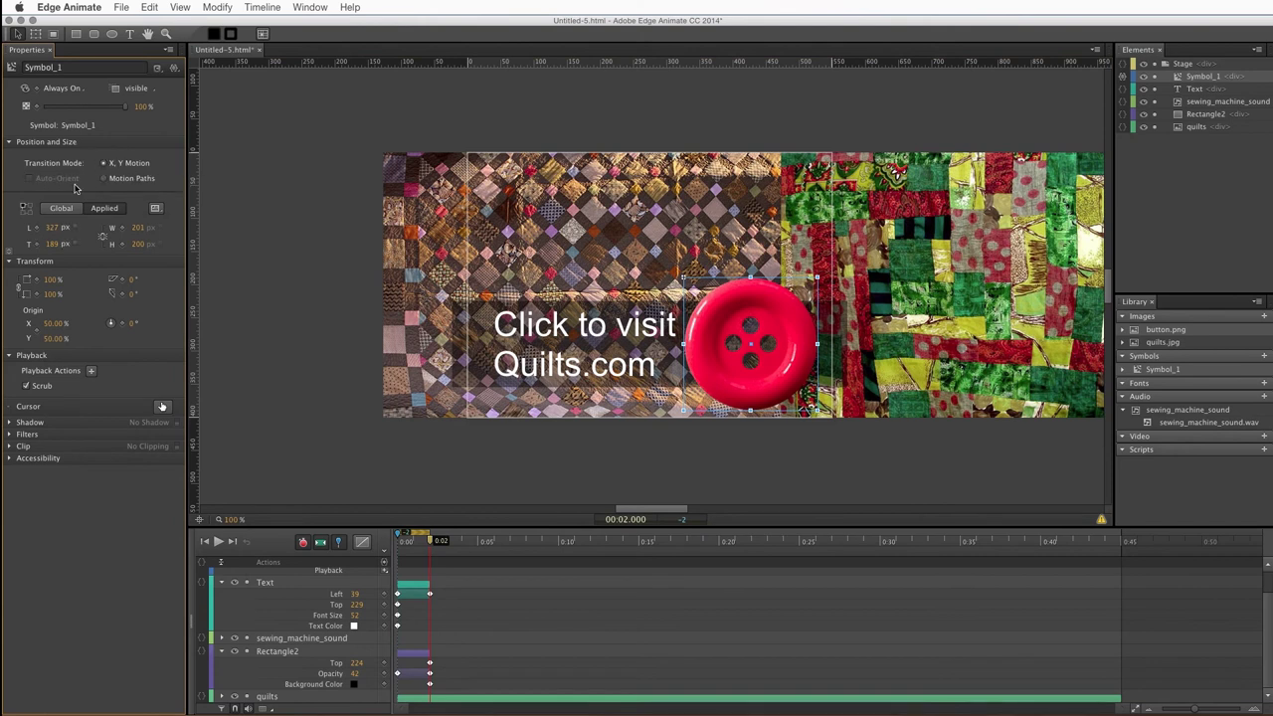
- Add Rotate keyframes for the button at 0:02 and 0:00, leaving the starting rotation at 0°
{"action": "left_click", "coordinate": [123, 326]}
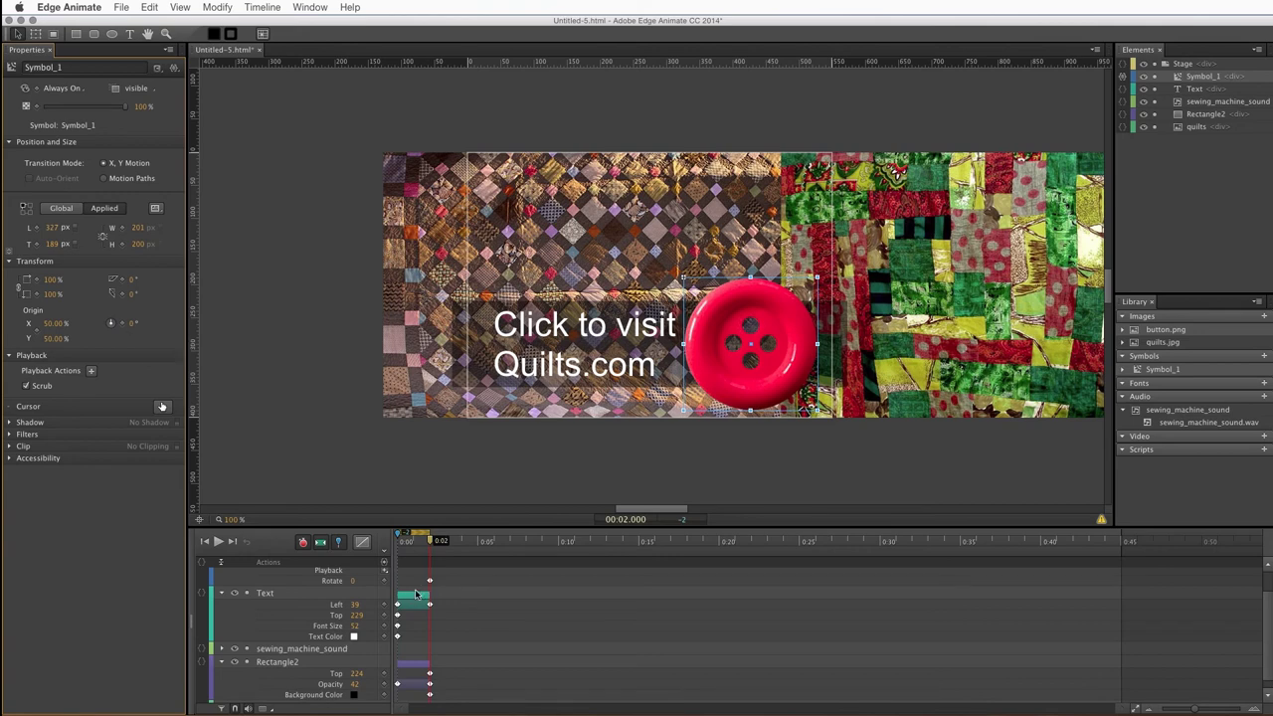
{"action": "left_click_drag", "start_coordinate": [415, 539], "coordinate": [399, 540]}
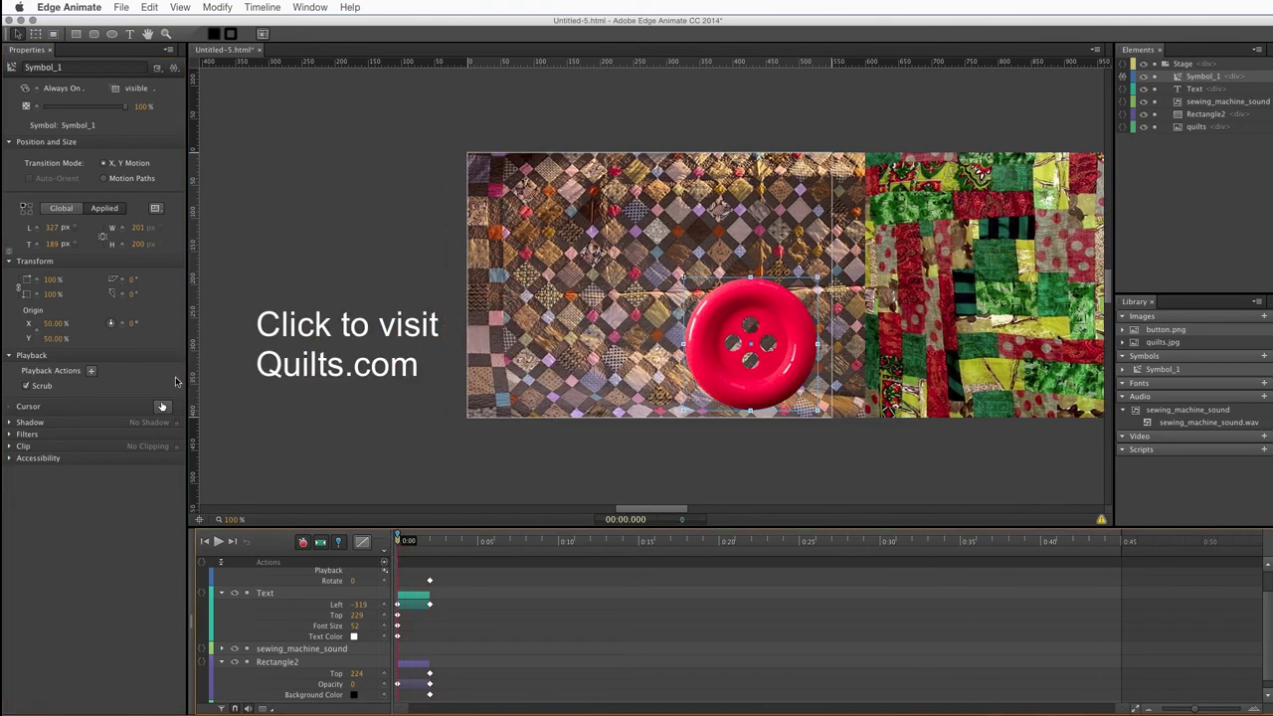
{"action": "left_click_drag", "start_coordinate": [135, 326], "coordinate": [395, 329]}
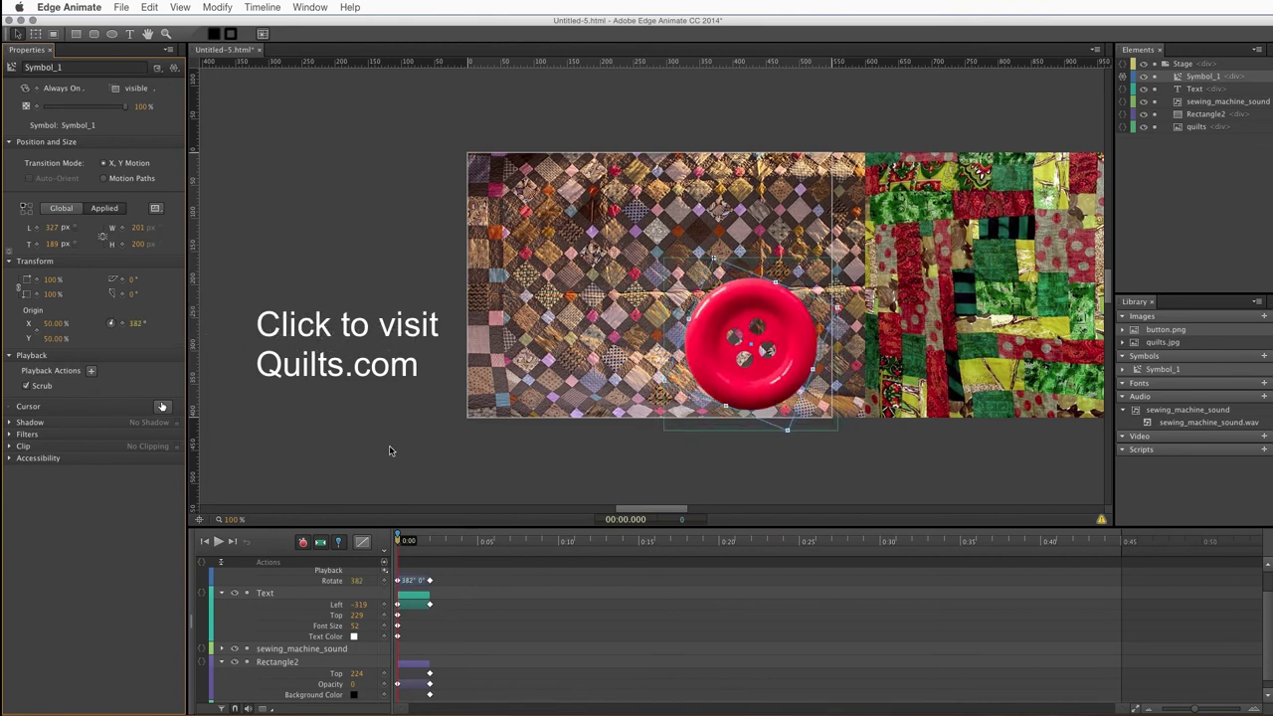
{"action": "type", "text": "0"}
{"action": "left_click", "coordinate": [388, 451]}
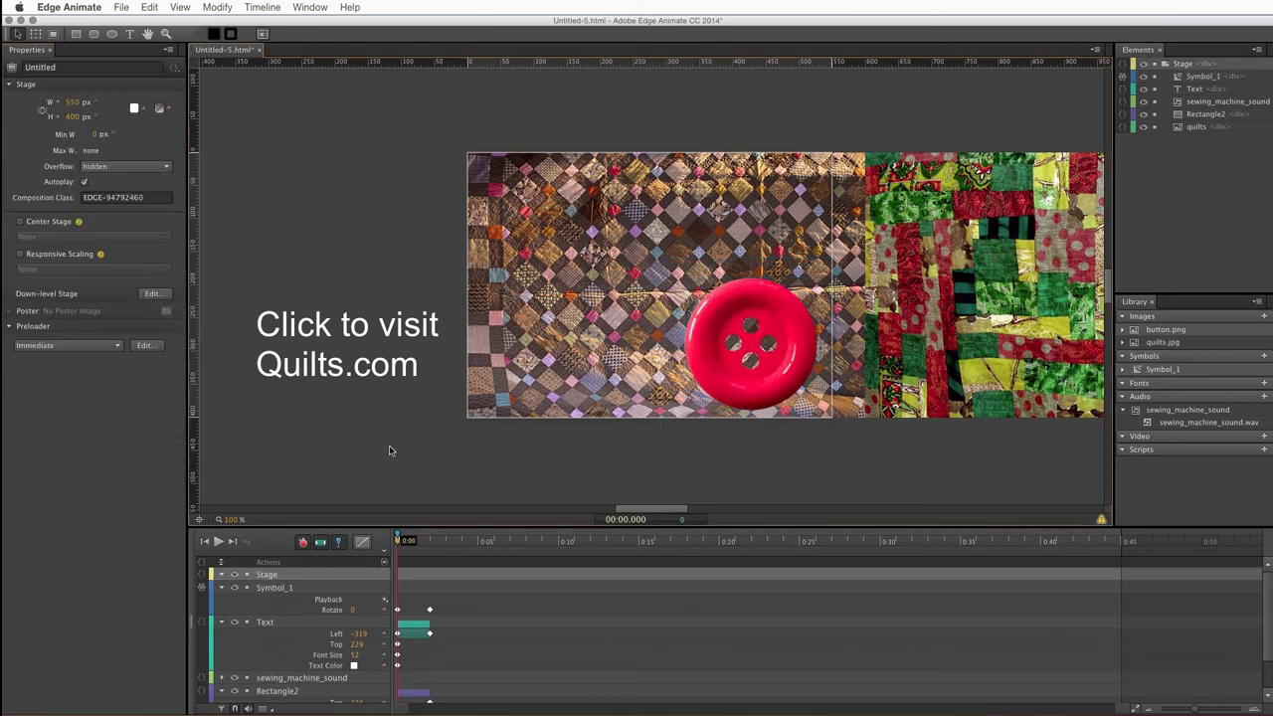
{"action": "left_click", "coordinate": [388, 448]}
{"action": "key", "text": "super+Return"}
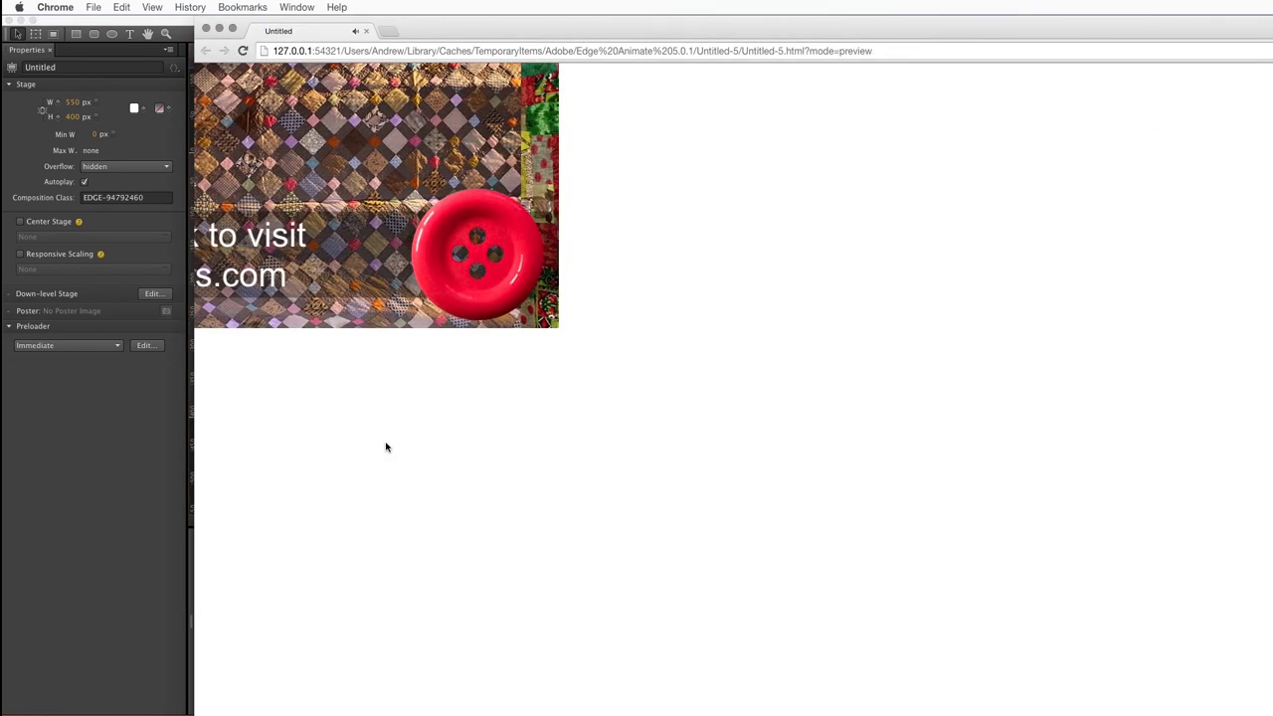
{"action": "left_click", "coordinate": [206, 29]}
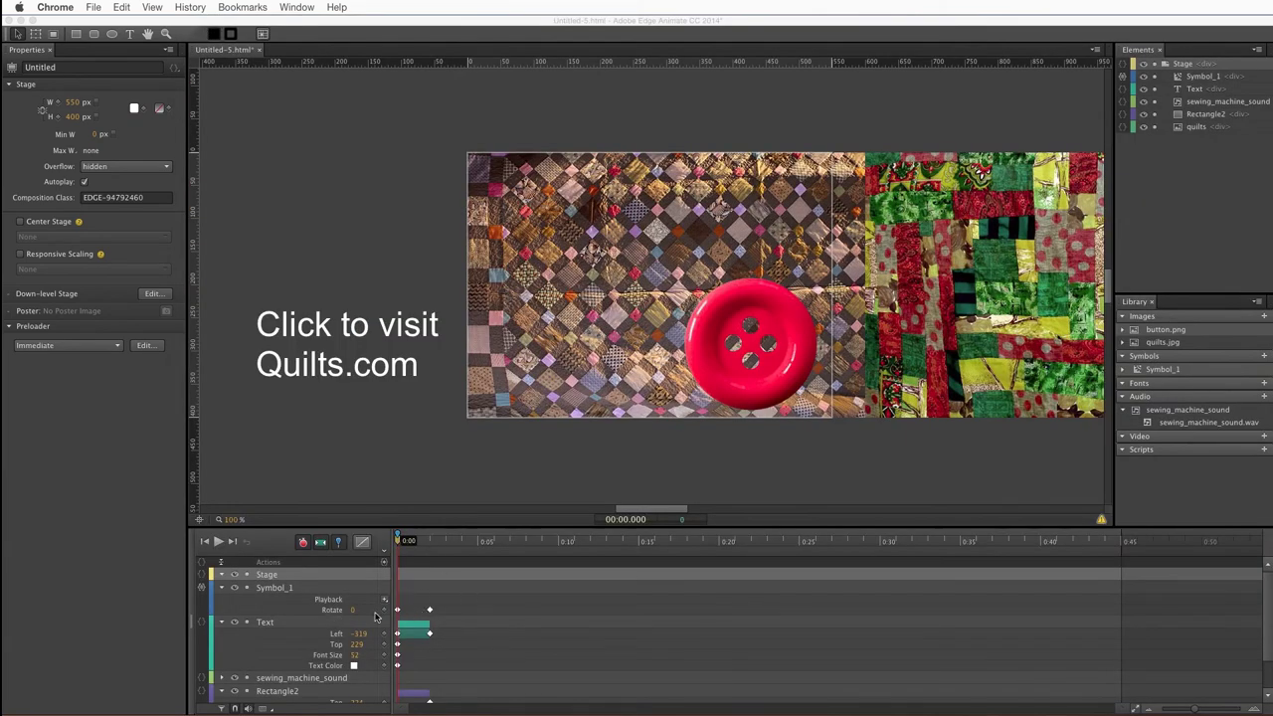
- Set the button's rotation at 0:00 to 634° so it spins to 0° by 0:02, then preview in Chrome
{"action": "left_click", "coordinate": [334, 611]}
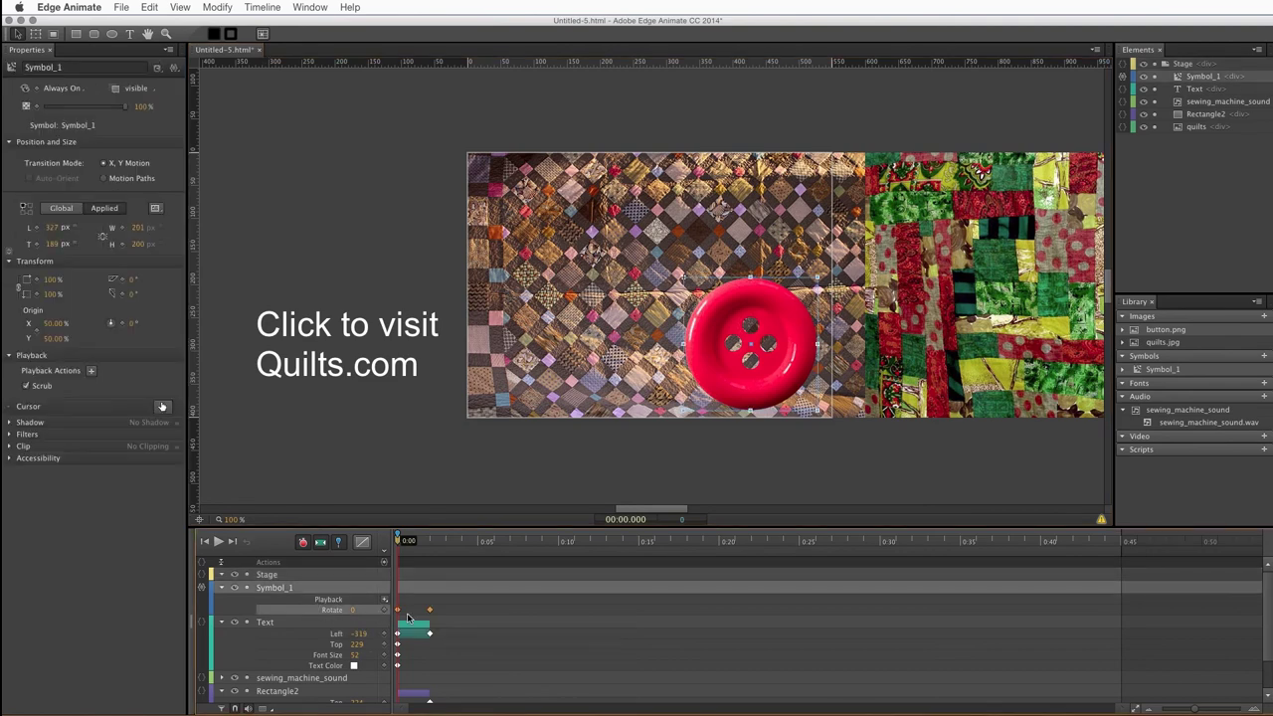
{"action": "left_click", "coordinate": [400, 544]}
{"action": "left_click_drag", "start_coordinate": [400, 544], "coordinate": [370, 558]}
{"action": "left_click_drag", "start_coordinate": [123, 330], "coordinate": [545, 316]}
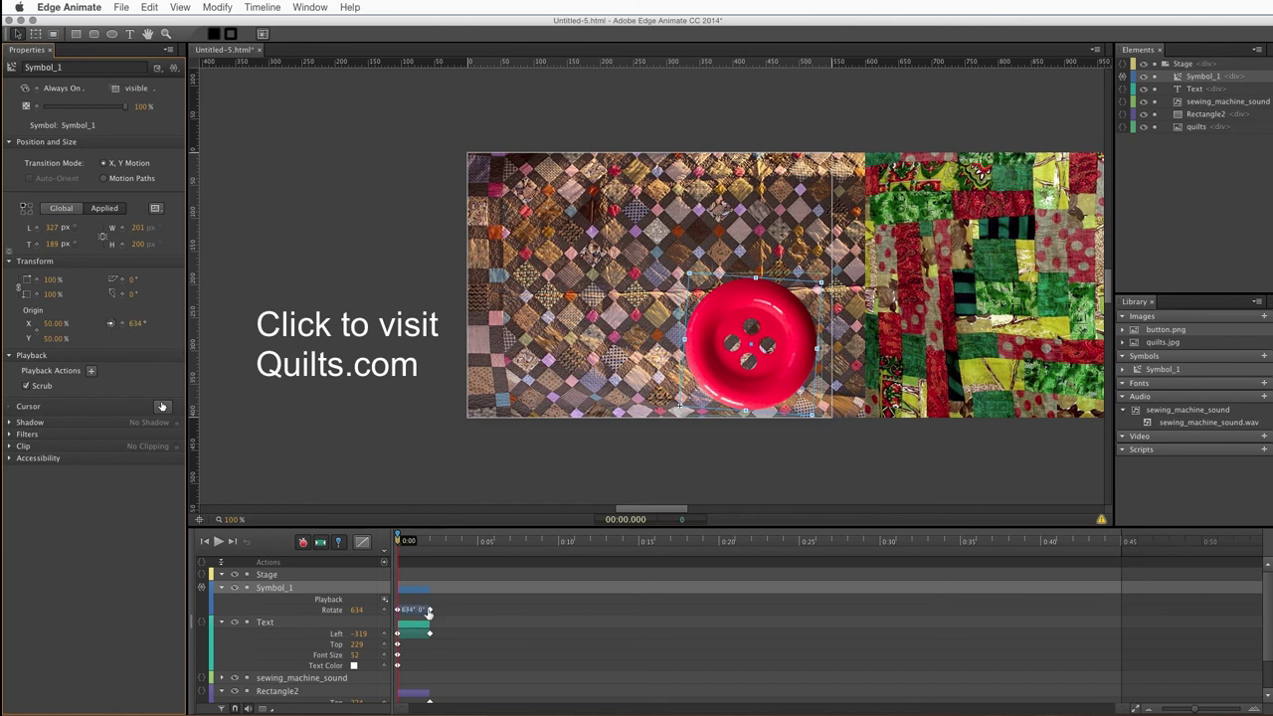
{"action": "key", "text": "super+Return"}
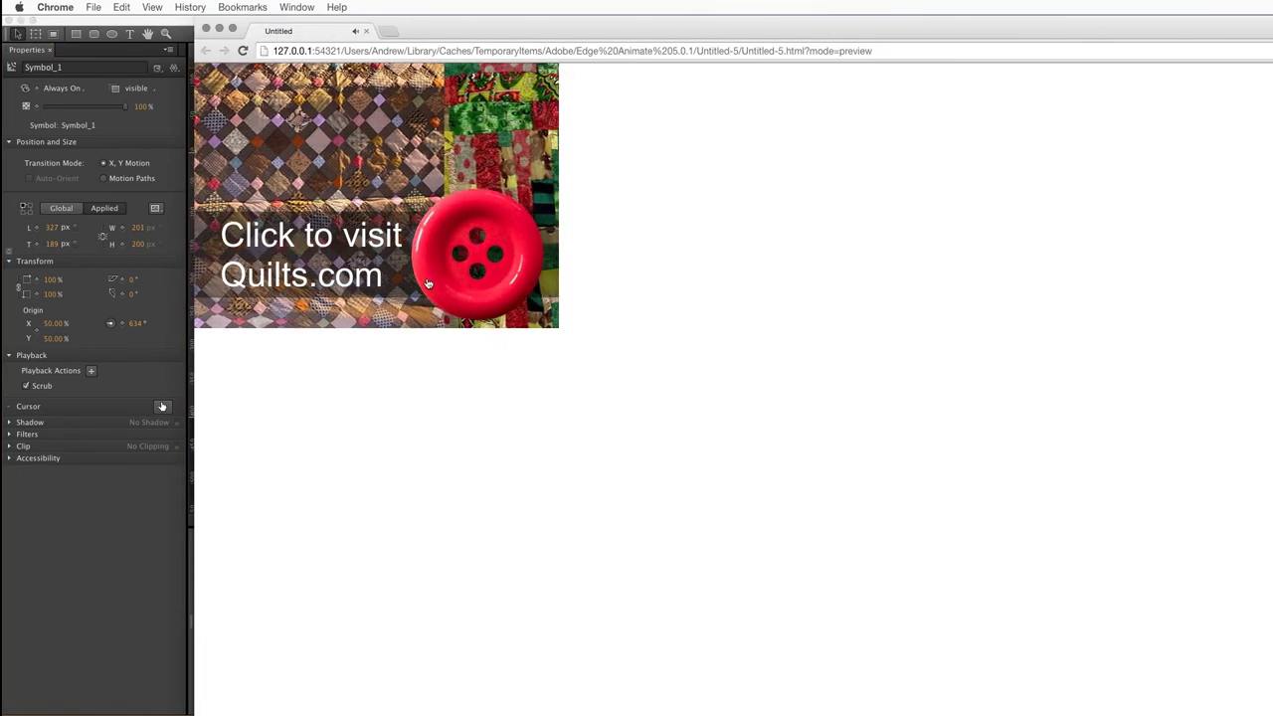
{"action": "left_click", "coordinate": [427, 281]}
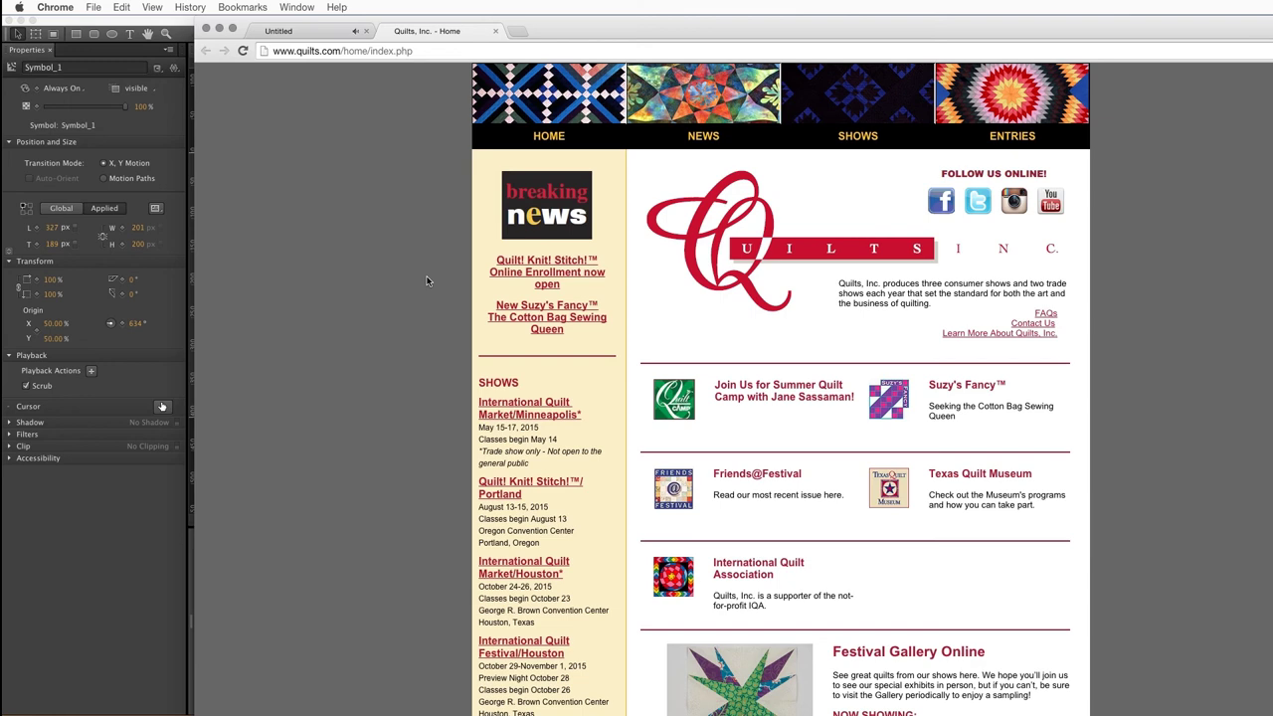
{"action": "left_click", "coordinate": [496, 31]}
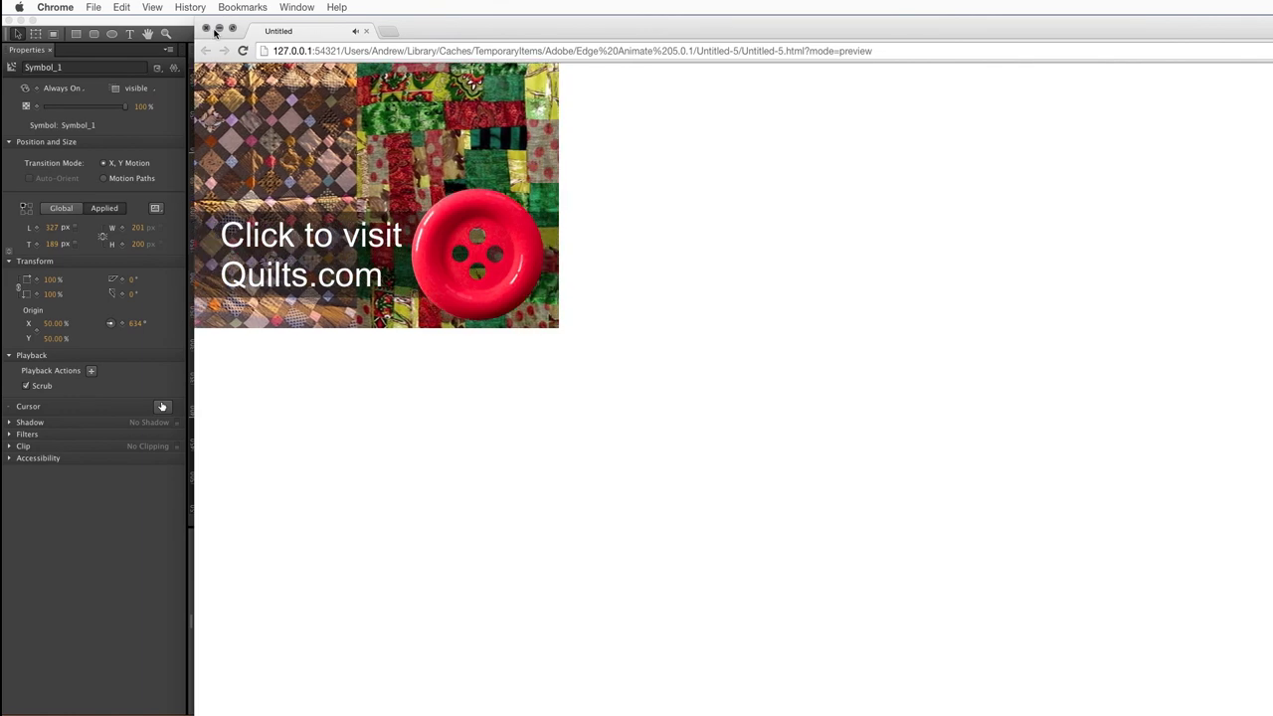
- Close the Chrome preview and bring the Word assignment document up in a taller window
{"action": "left_click", "coordinate": [211, 30]}
{"action": "key", "text": "super+Tab"}
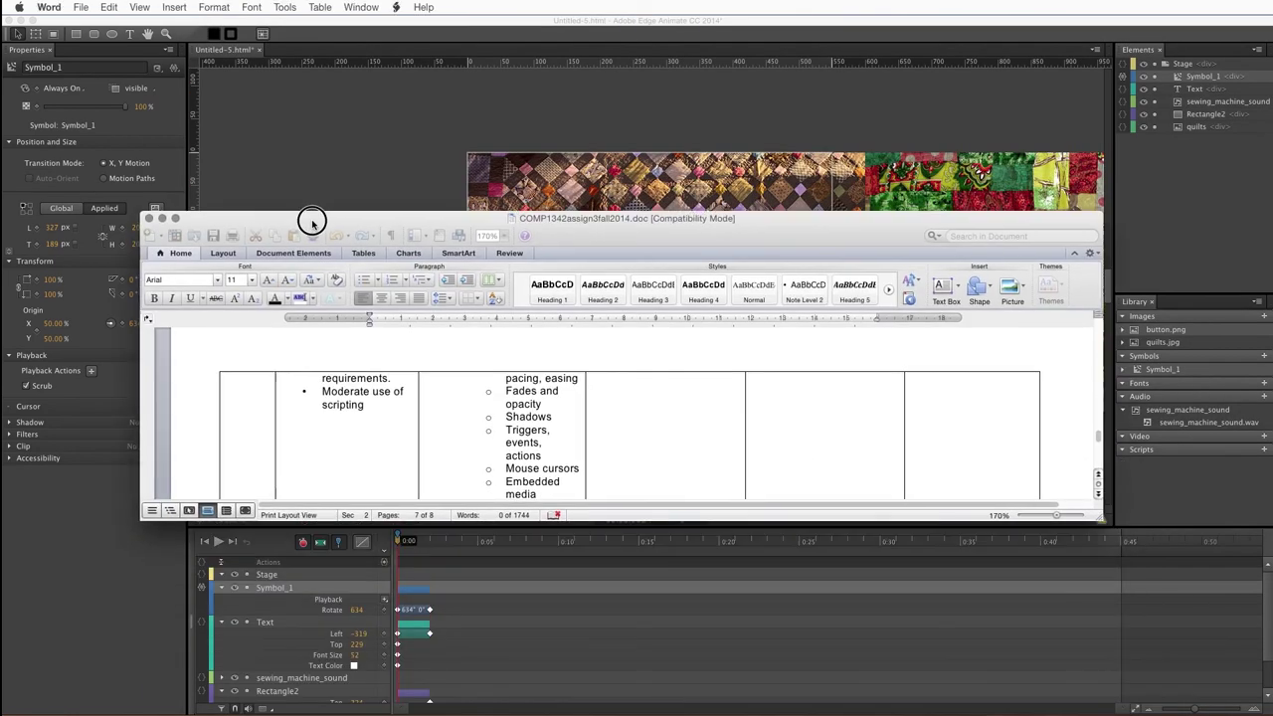
{"action": "left_click_drag", "start_coordinate": [311, 220], "coordinate": [307, 78]}
{"action": "left_click_drag", "start_coordinate": [310, 383], "coordinate": [320, 711]}
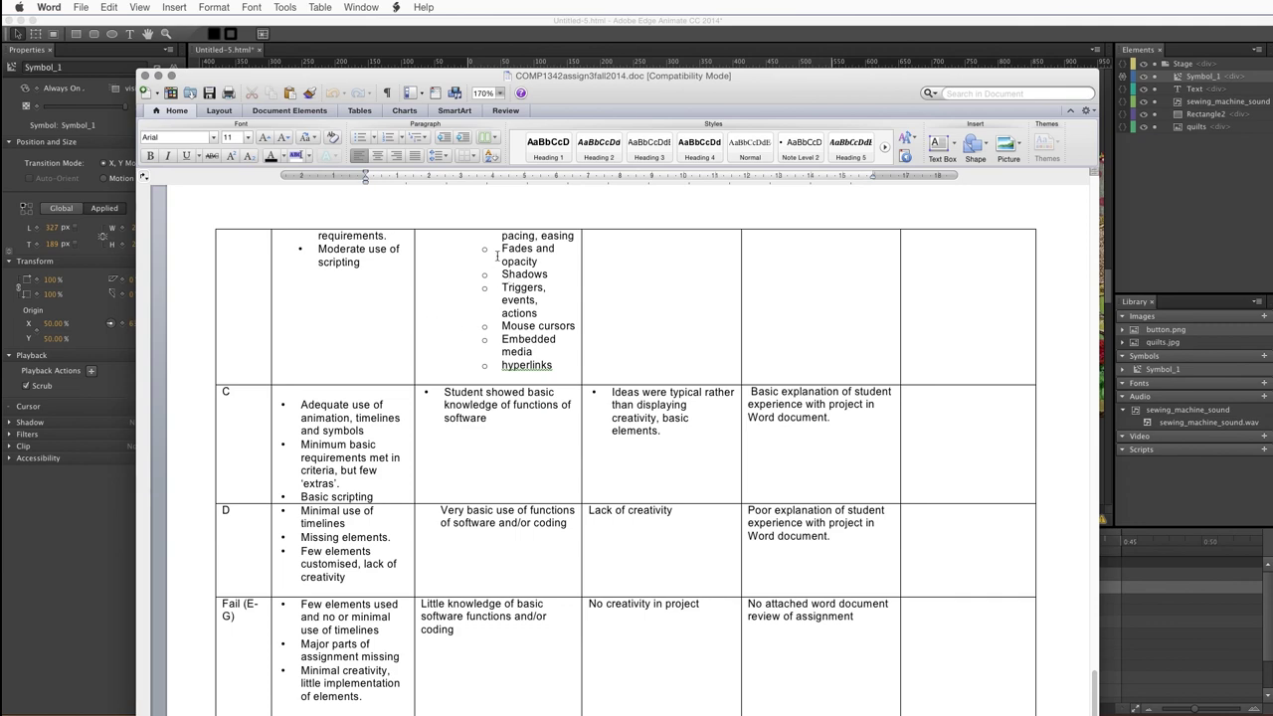
- Scroll up to the grade B criteria rows of the rubric table
{"action": "scroll", "coordinate": [487, 263], "scroll_direction": "up", "scroll_amount": 3}
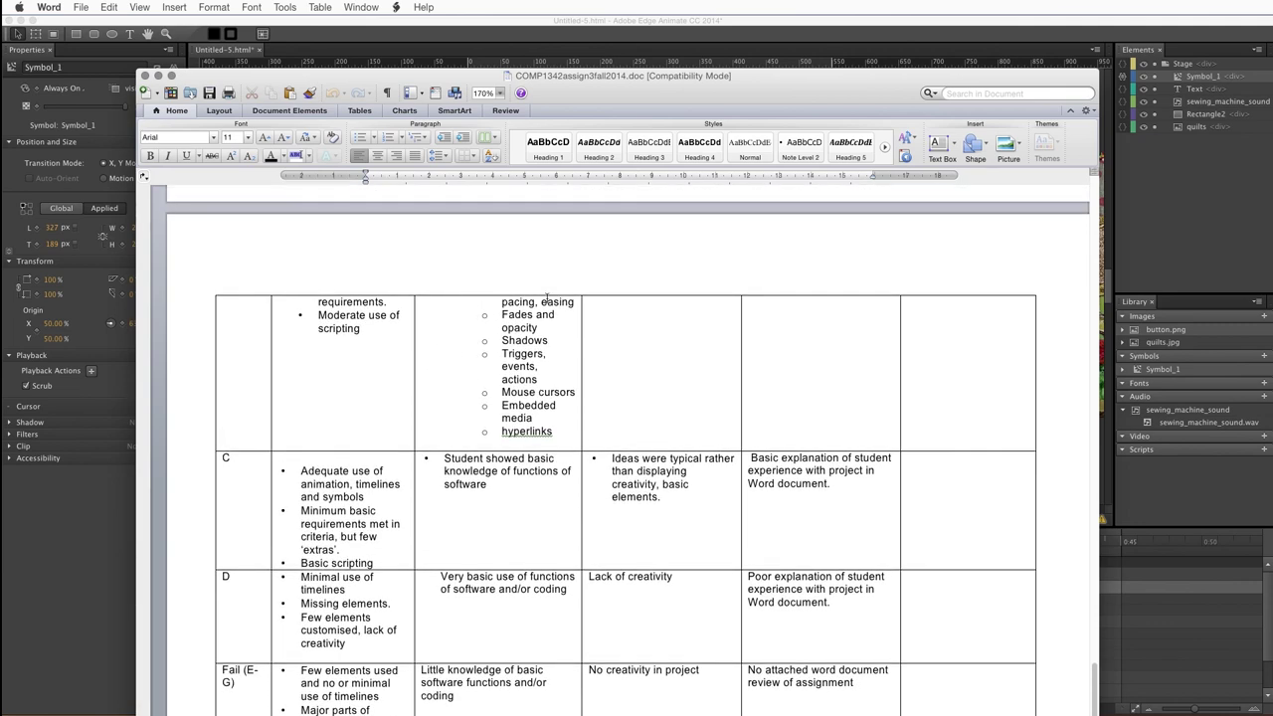
{"action": "scroll", "coordinate": [453, 371], "scroll_direction": "up", "scroll_amount": 3}
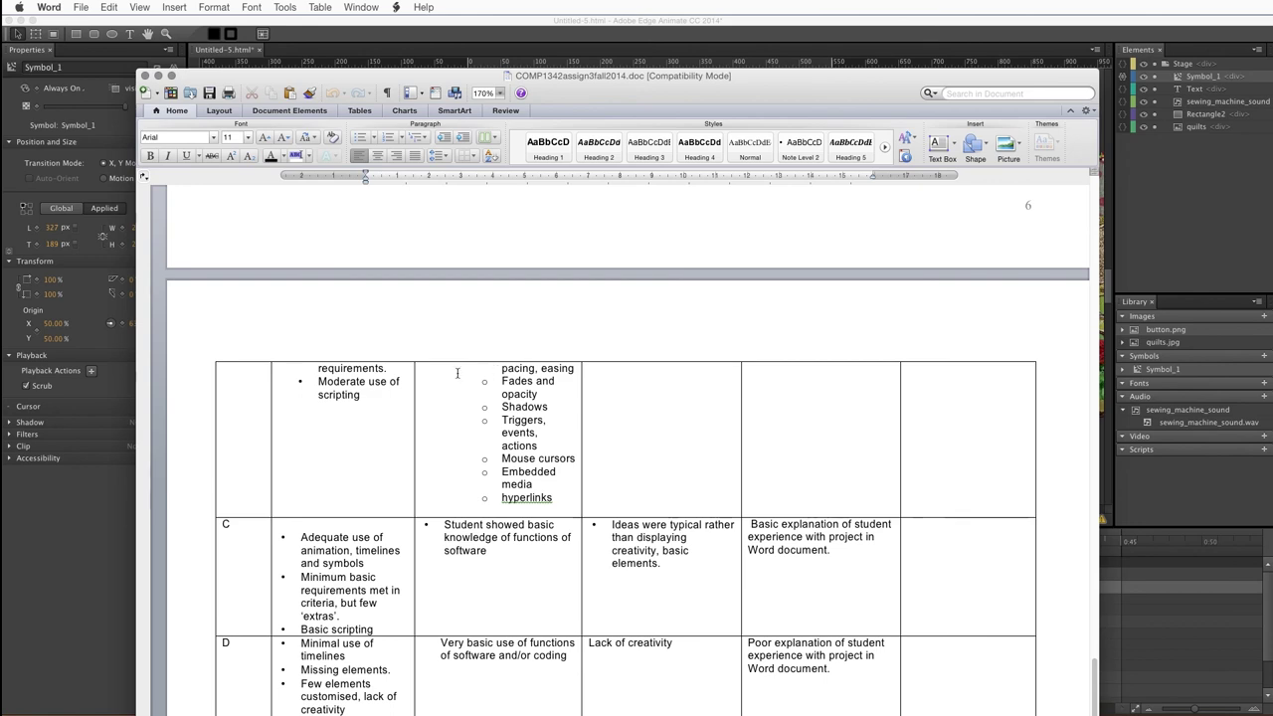
{"action": "scroll", "coordinate": [457, 373], "scroll_direction": "up", "scroll_amount": 3}
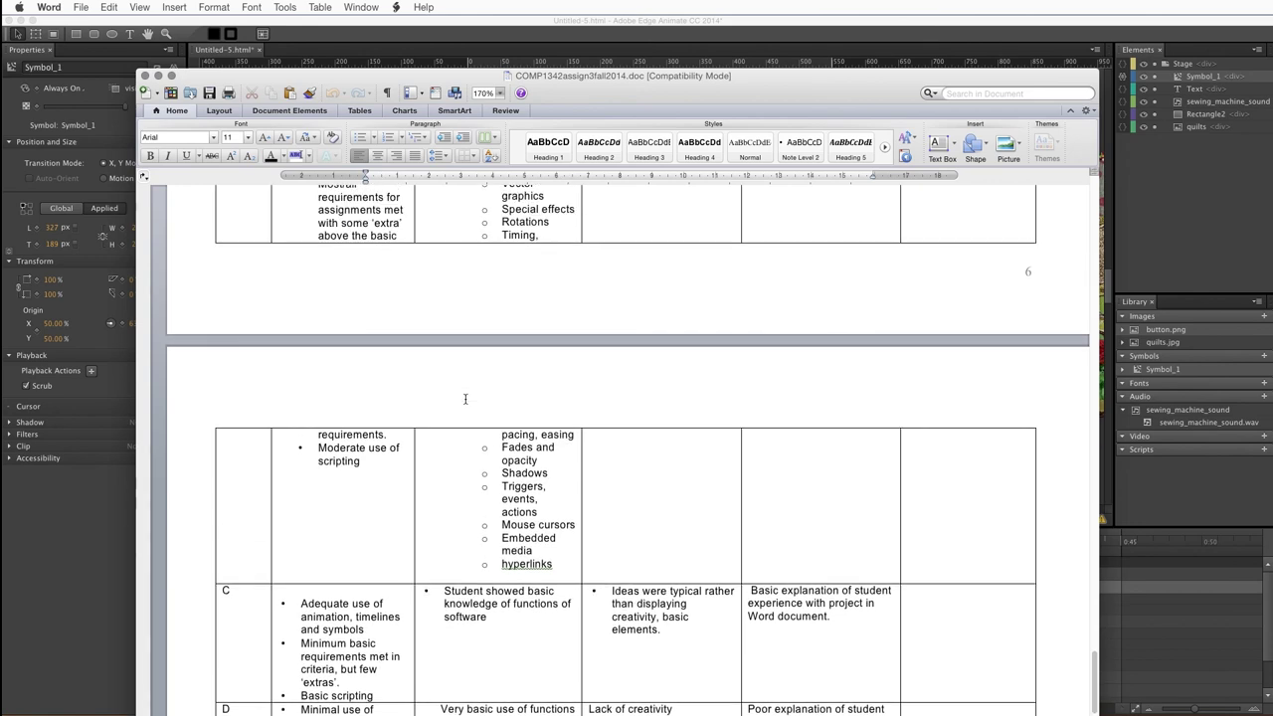
{"action": "scroll", "coordinate": [465, 399], "scroll_direction": "up", "scroll_amount": 7}
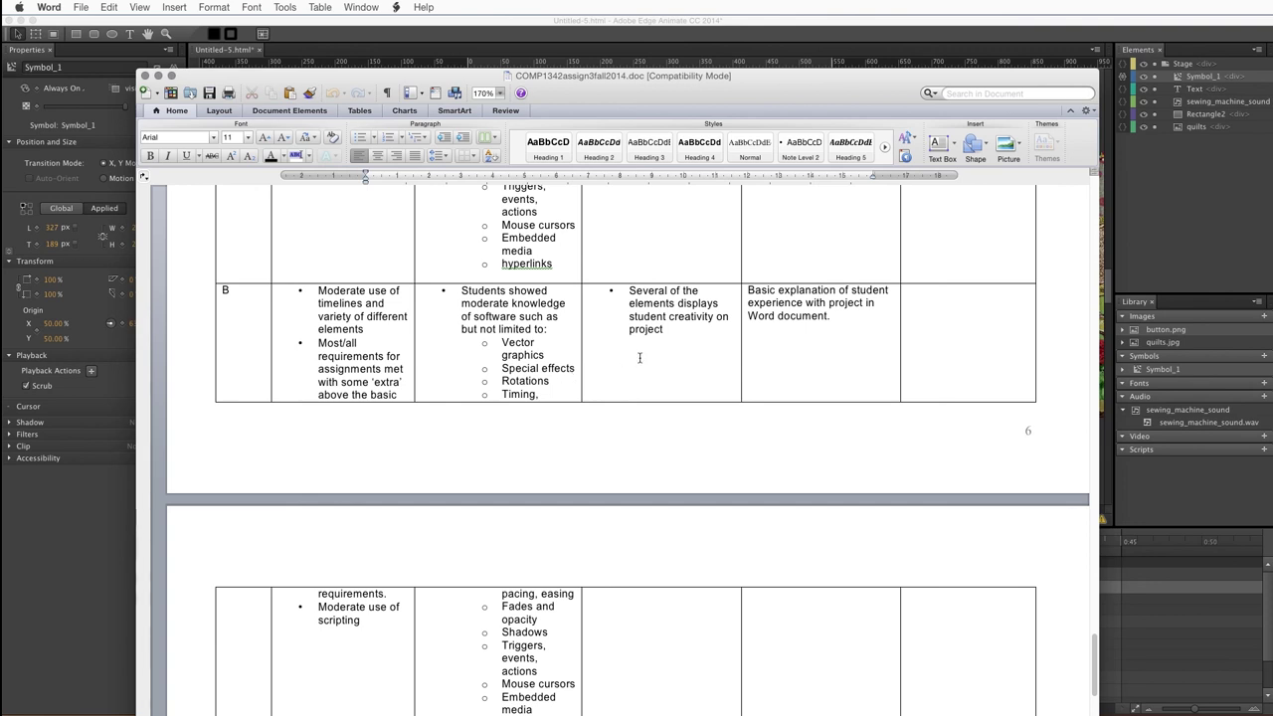
{"action": "scroll", "coordinate": [639, 358], "scroll_direction": "up", "scroll_amount": 7}
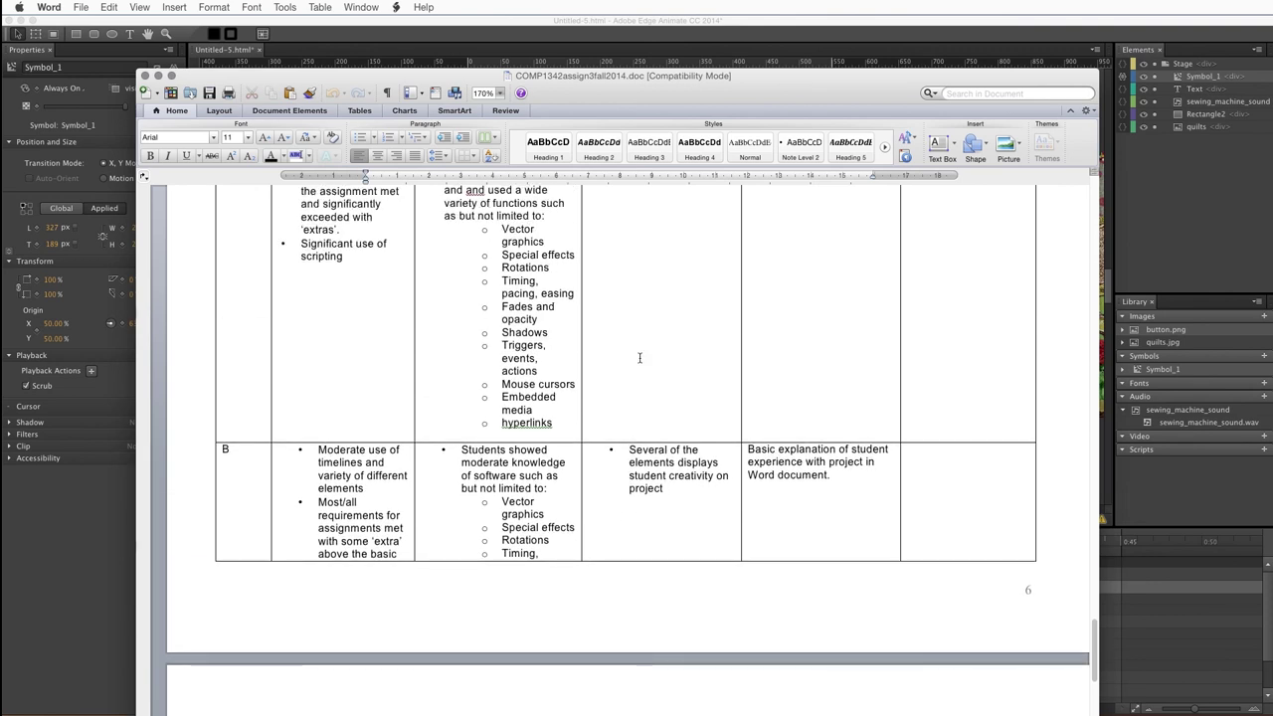